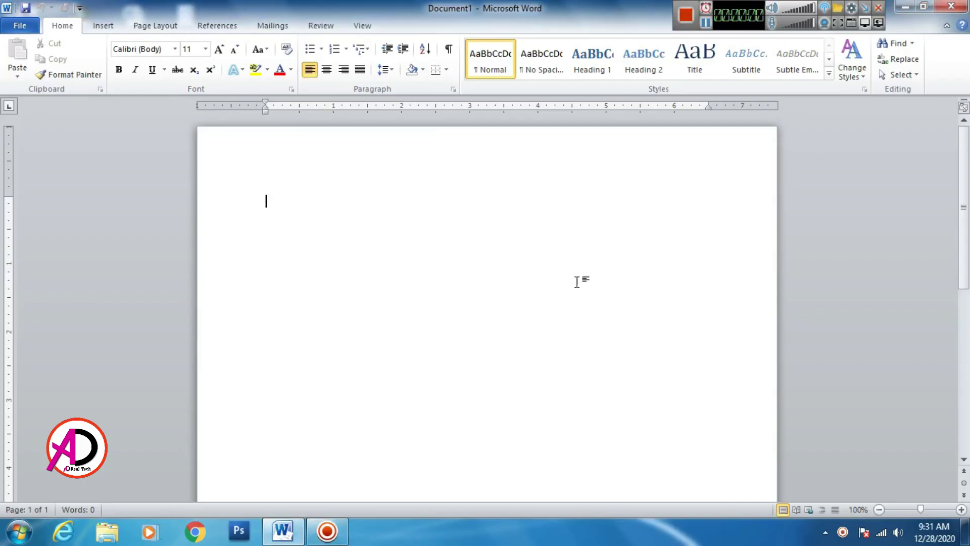
- Give the page Narrow margins and A4 paper size, and apply the No Spacing style
click(150, 28)
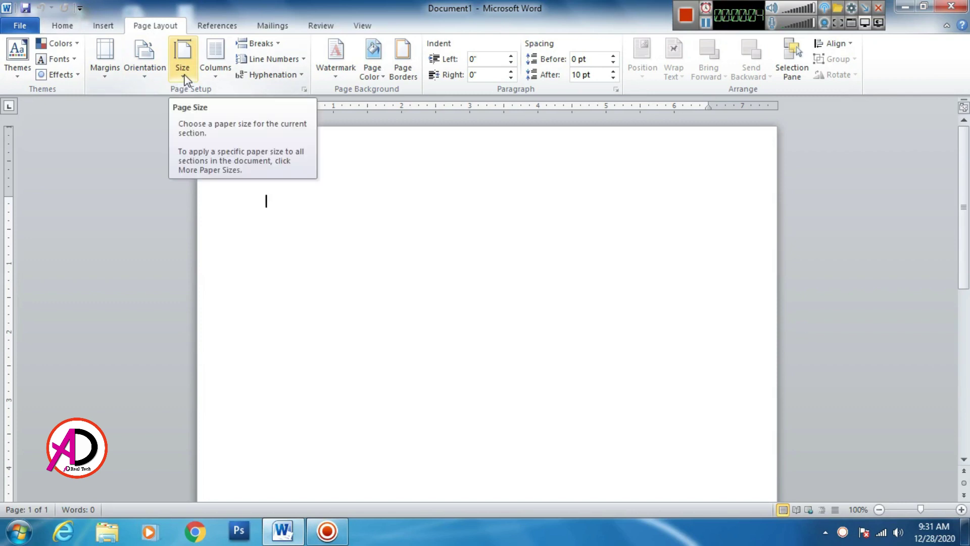
click(106, 63)
click(189, 245)
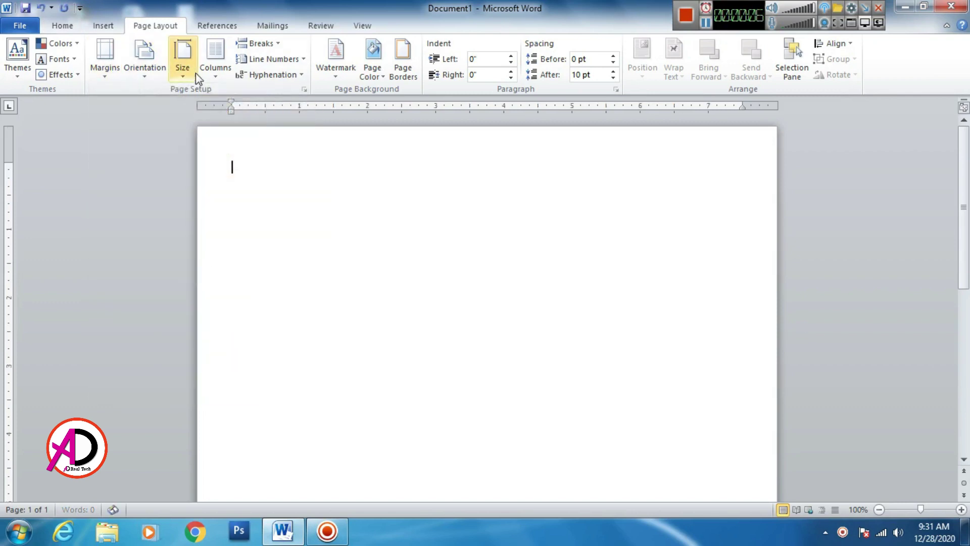
click(195, 76)
click(222, 252)
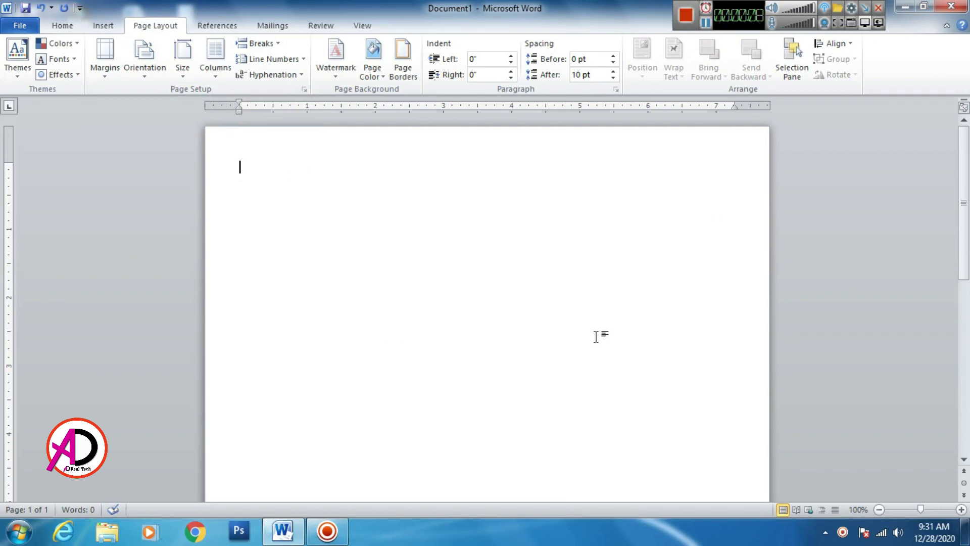
click(71, 26)
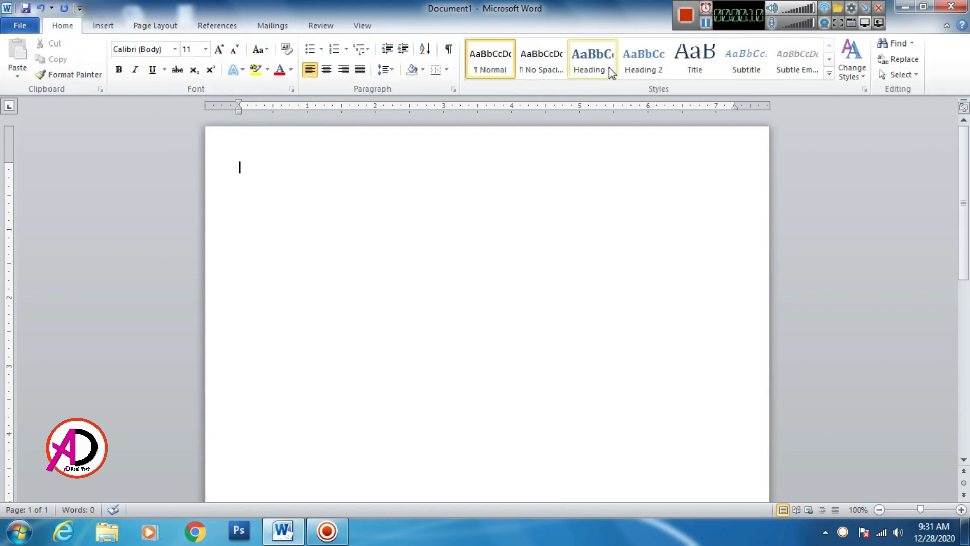
click(543, 65)
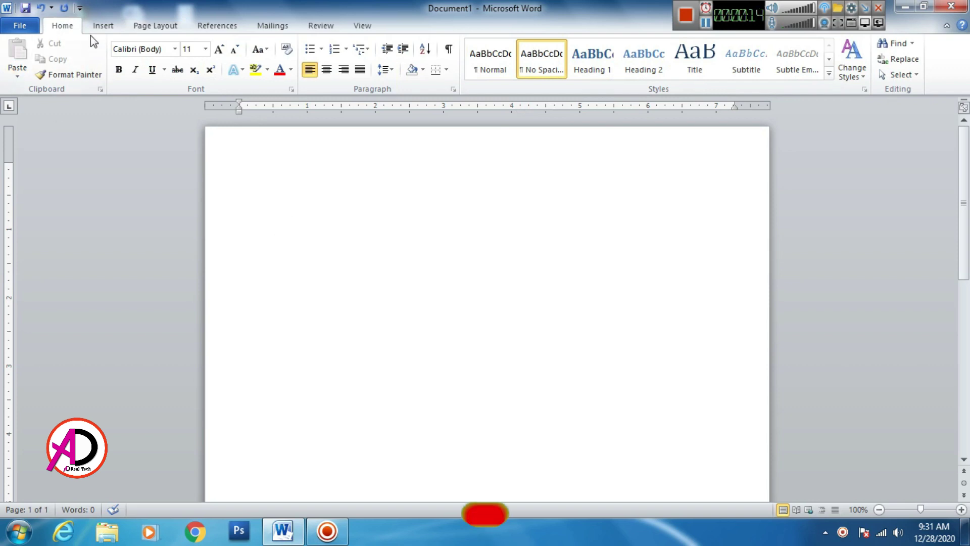
- Centre the first line at 20 pt and type the heading 'ABC COACHING CENTER'
click(325, 69)
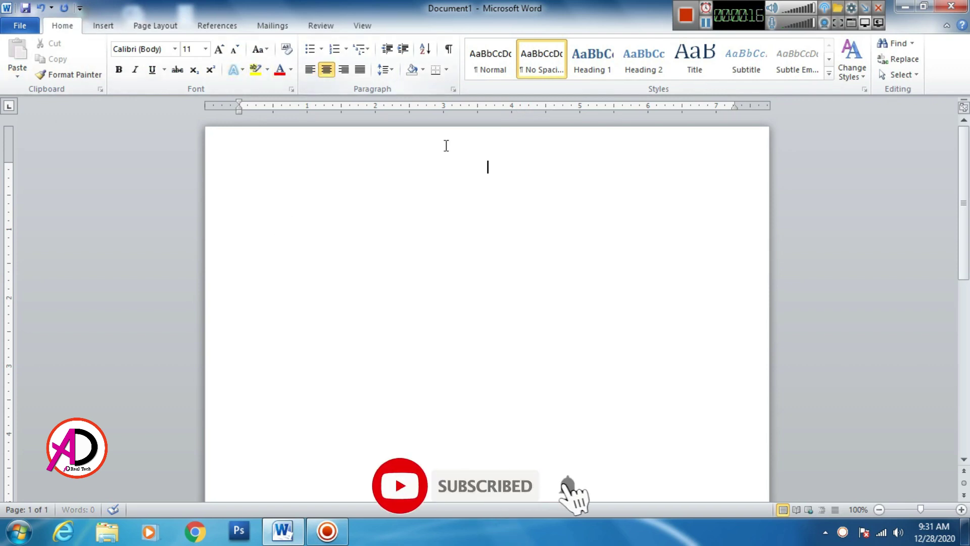
click(219, 49)
click(218, 49)
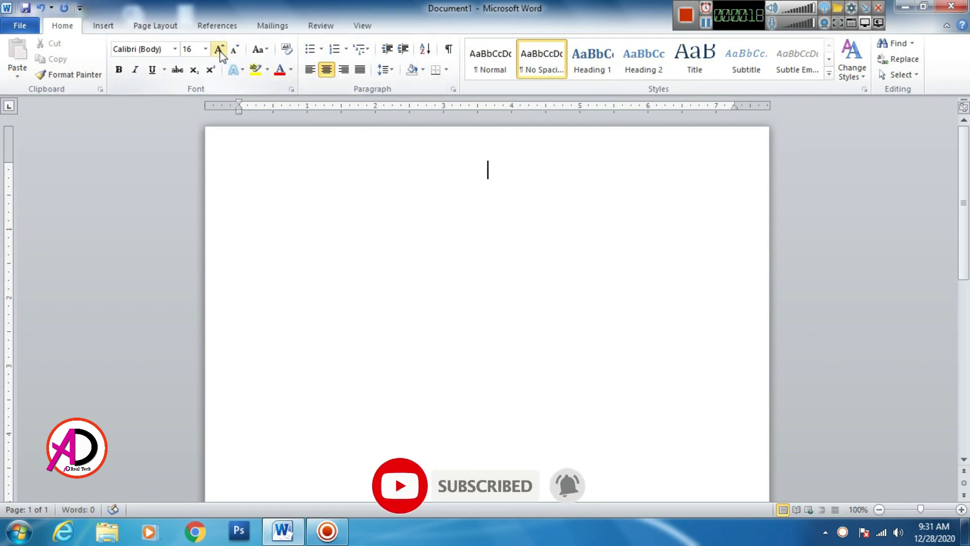
click(218, 49)
click(219, 49)
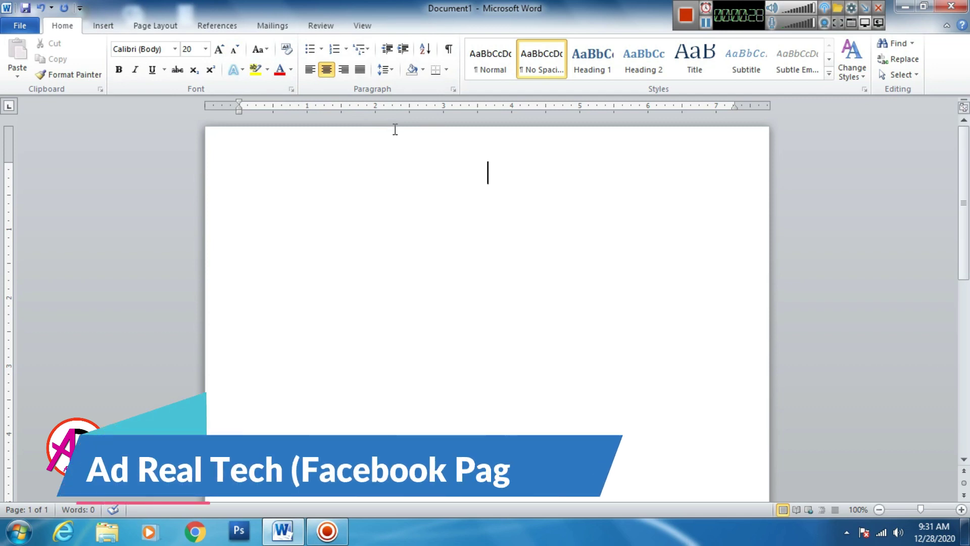
text(ad)
key(BackSpace)
key(BackSpace)
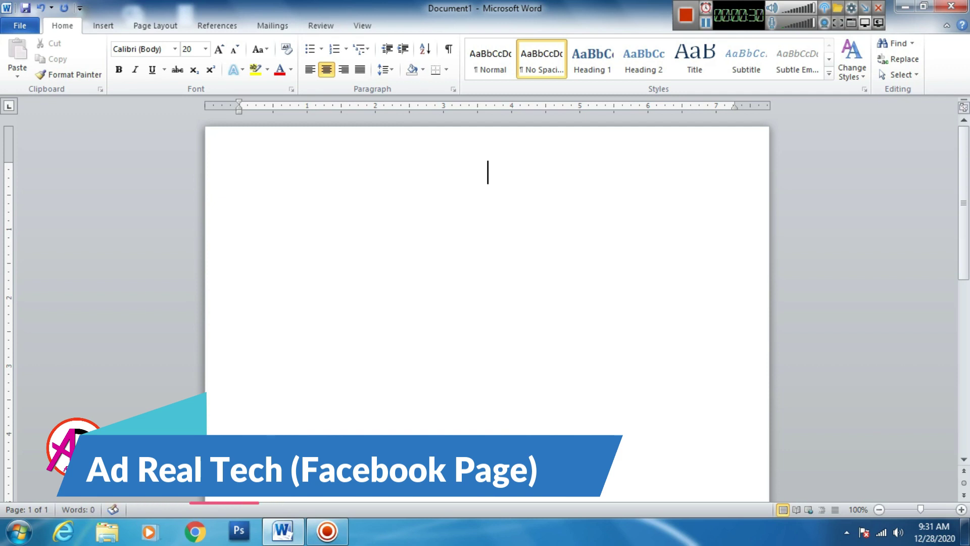
text(ADV)
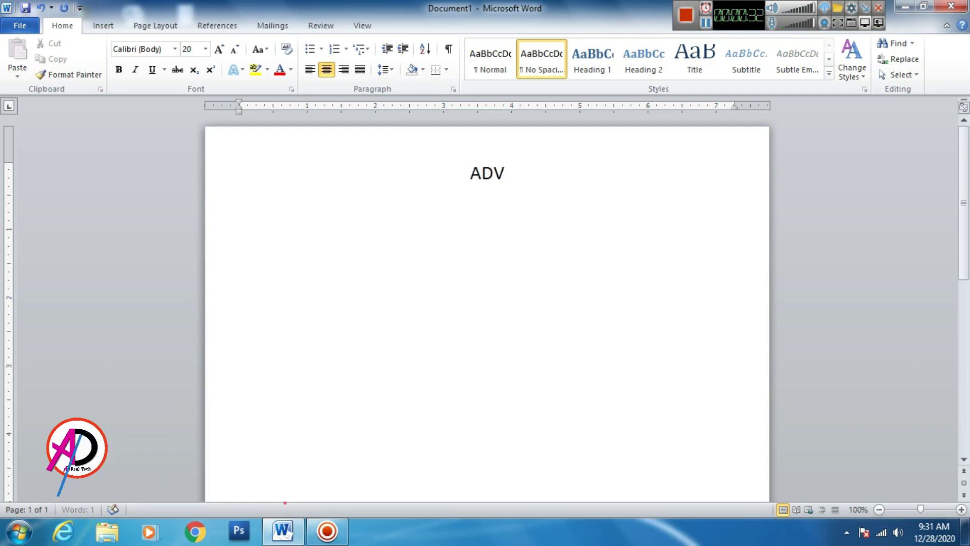
key(BackSpace)
key(BackSpace)
text(BC COACHING SYS)
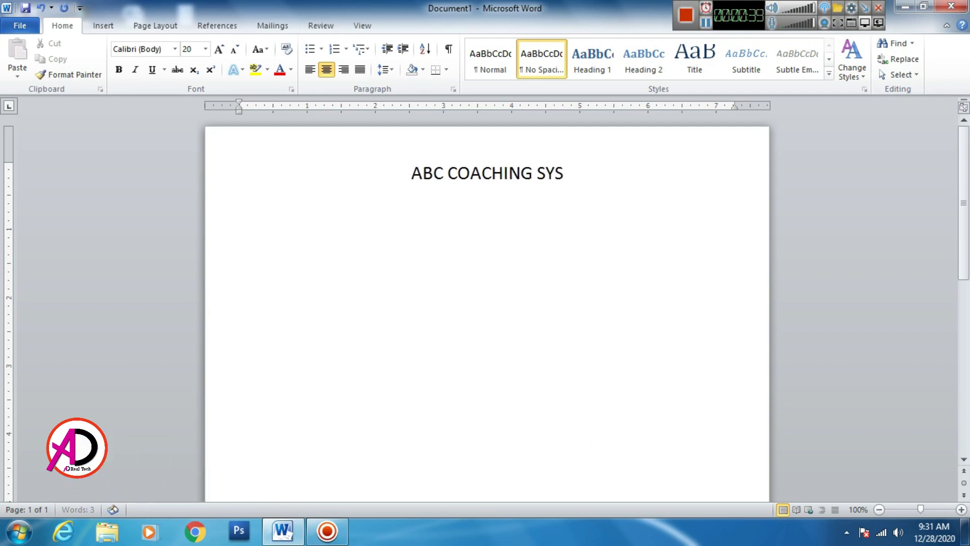
text(TEM)
key(BackSpace)
key(BackSpace)
key(BackSpace)
key(BackSpace)
key(BackSpace)
key(BackSpace)
text(CENTER)
- Make the heading bold and enlarge it to 24 pt
key(shift+Home)
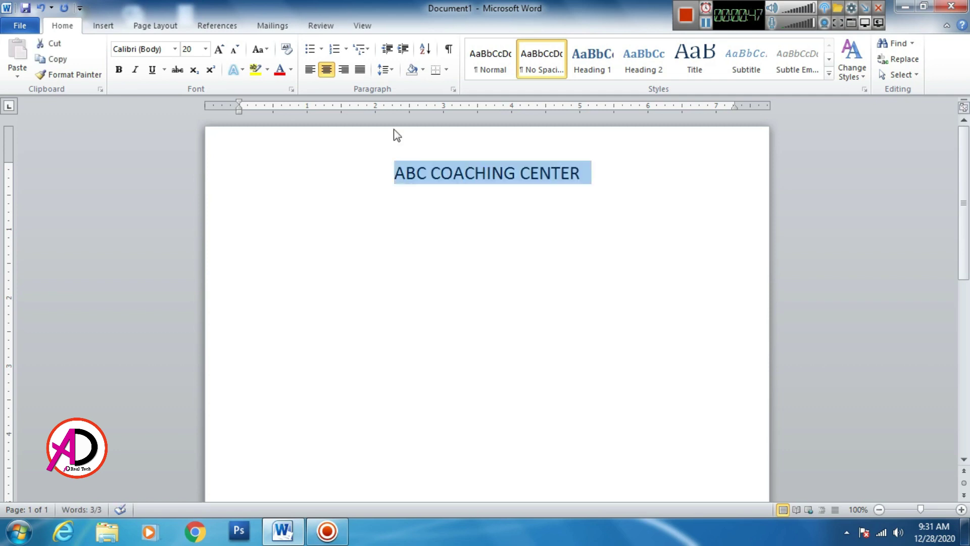
key(ctrl+b)
key(ctrl+shift+period)
key(ctrl+shift+period)
key(ctrl+shift+period)
- Grow the heading to 26 pt, type 'A place to learn, a place to from' and set it in Ananda
click(628, 177)
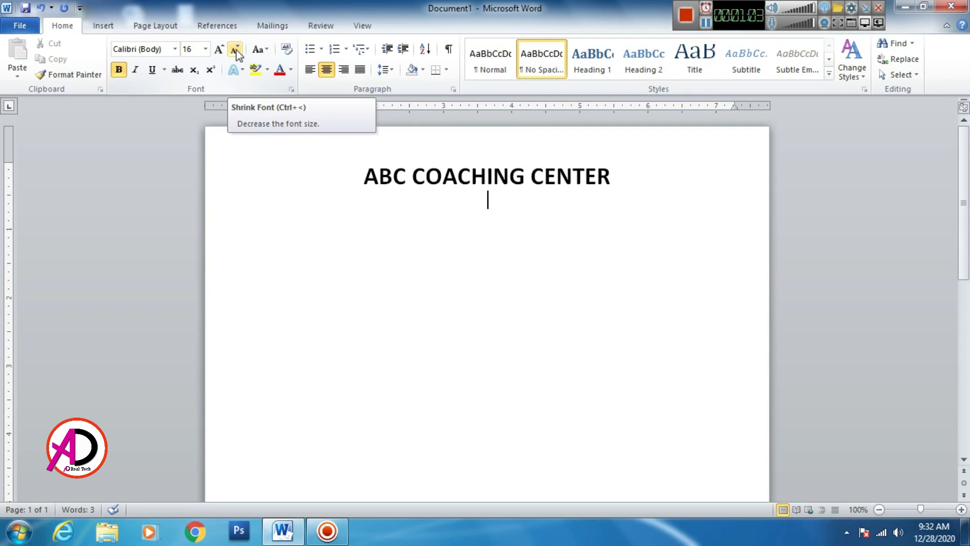
text(A place)
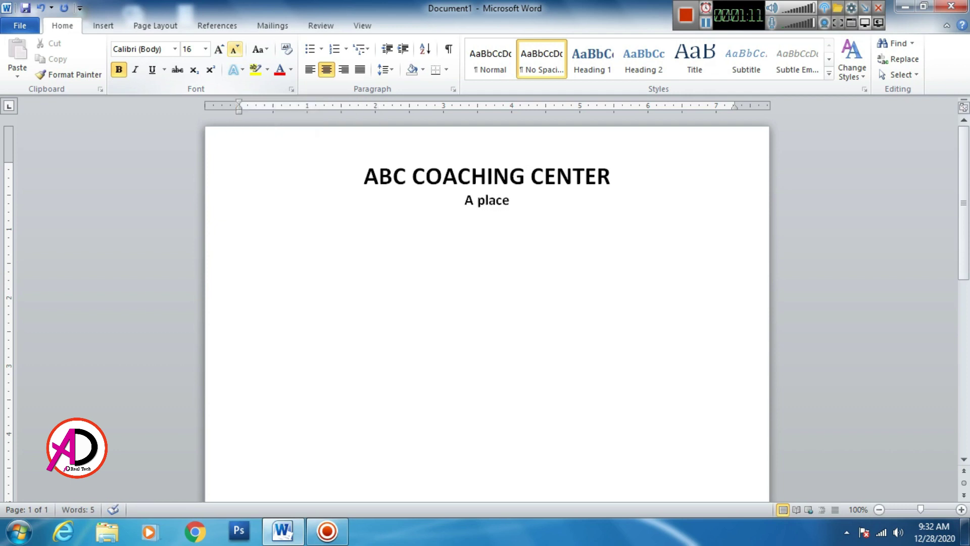
text( to learn, a)
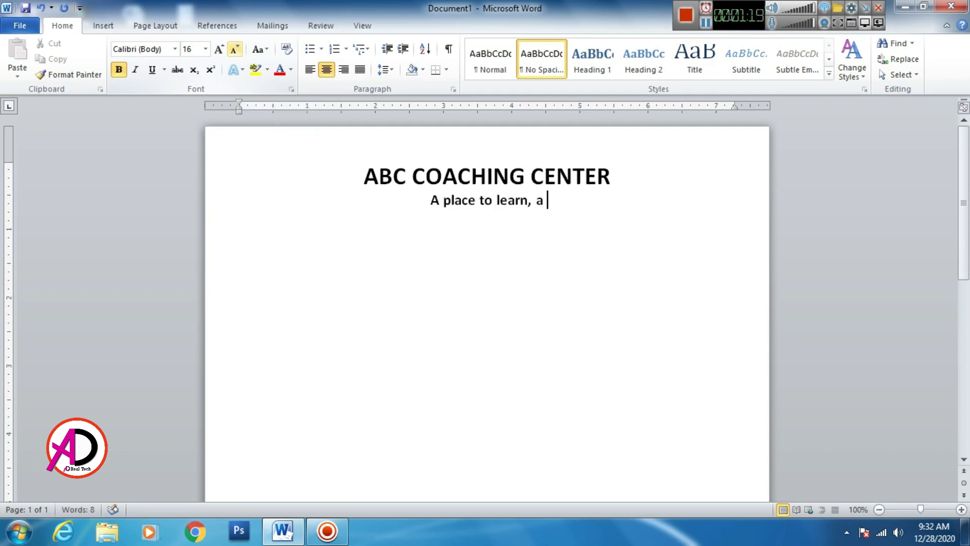
text( place to from)
key(shift+Home)
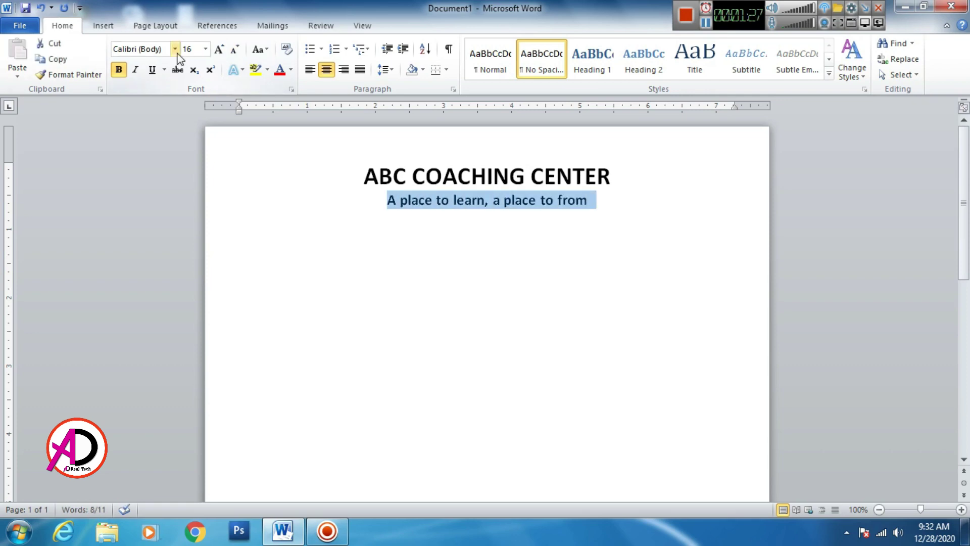
click(175, 49)
scroll(159, 276, down, 5)
scroll(159, 301, down, 1)
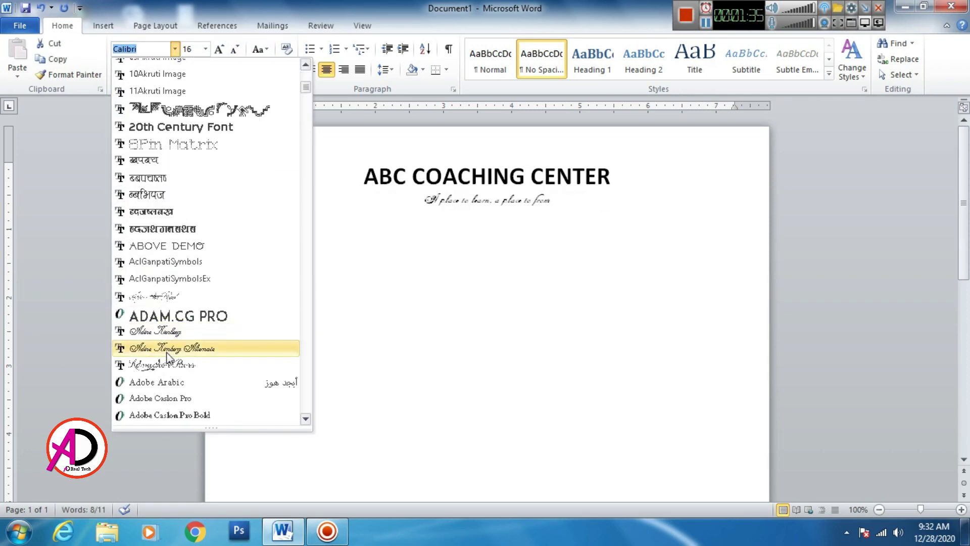
scroll(162, 308, down, 6)
scroll(166, 319, down, 6)
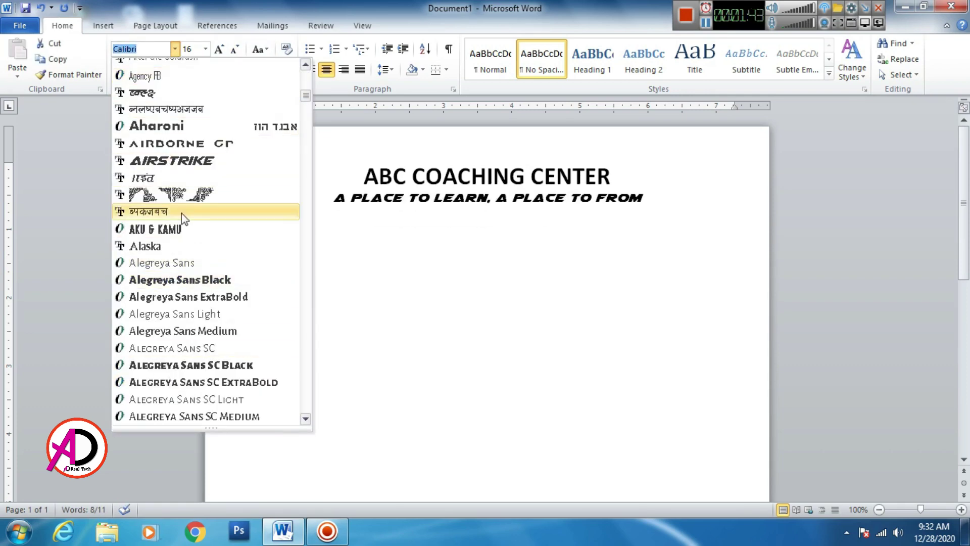
scroll(162, 285, down, 7)
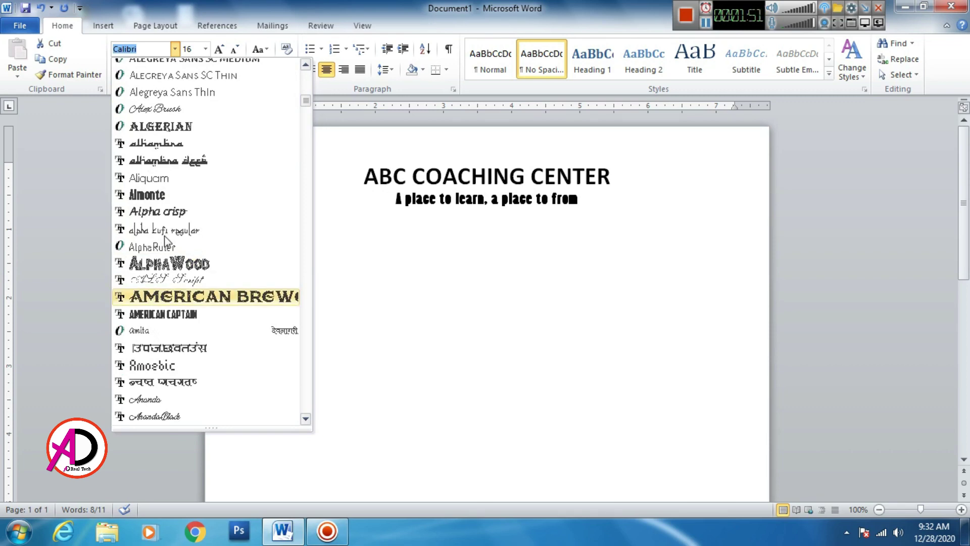
scroll(165, 236, down, 3)
click(178, 262)
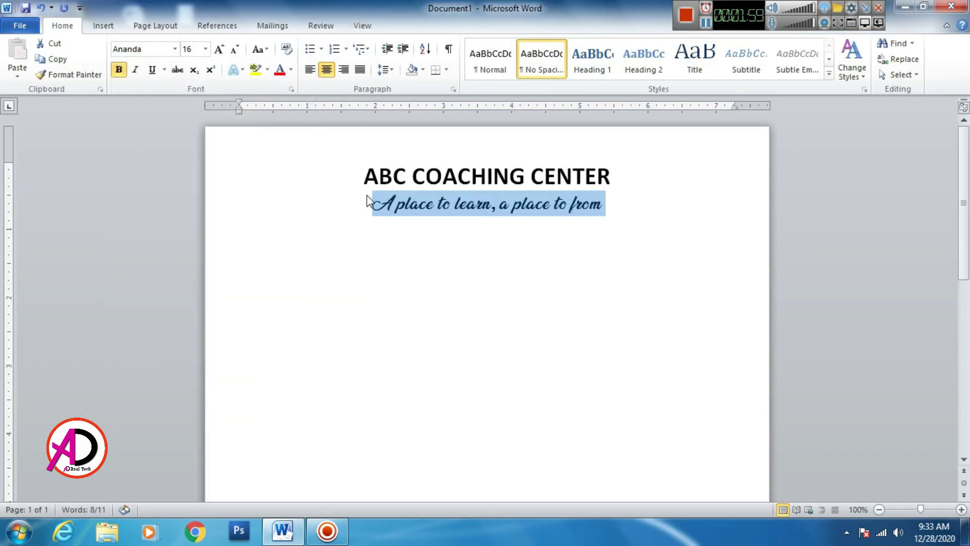
- Shrink the subtitle to 14 pt, then pick a shape from the Insert Shapes gallery
click(396, 211)
triple_click(396, 207)
click(235, 49)
click(507, 236)
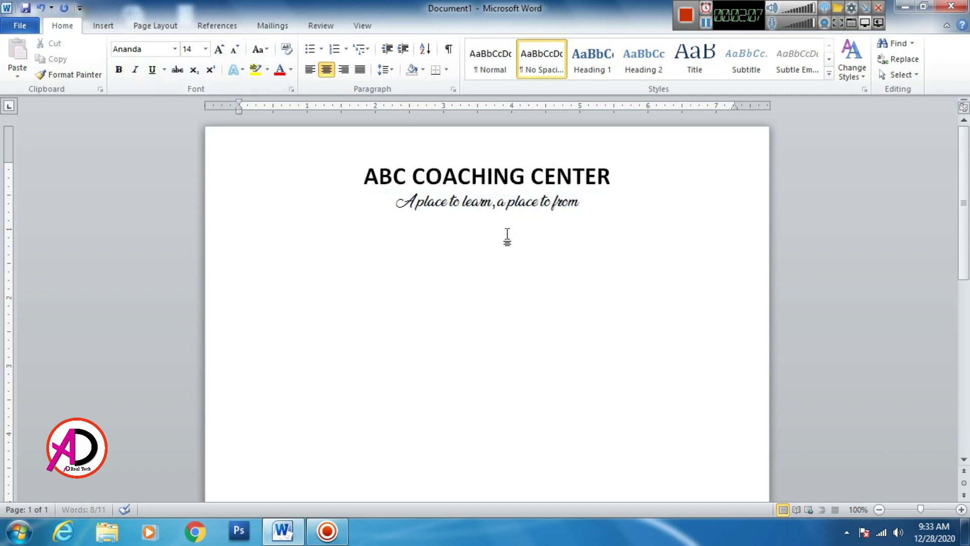
click(103, 25)
click(205, 58)
click(217, 102)
- Cancel the shape, undo, and start the centre's address line in Calibri
key(Escape)
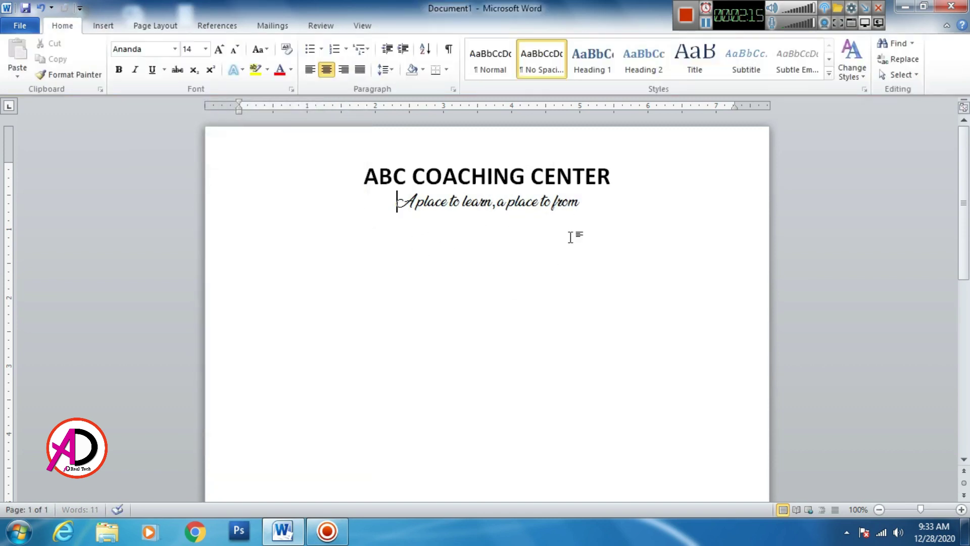
key(ctrl+z)
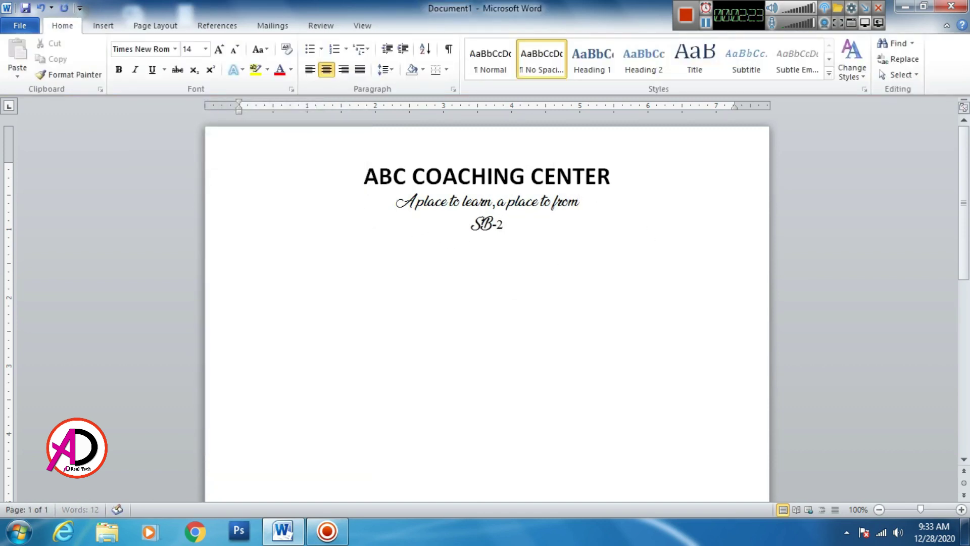
key(shift+Home)
click(175, 49)
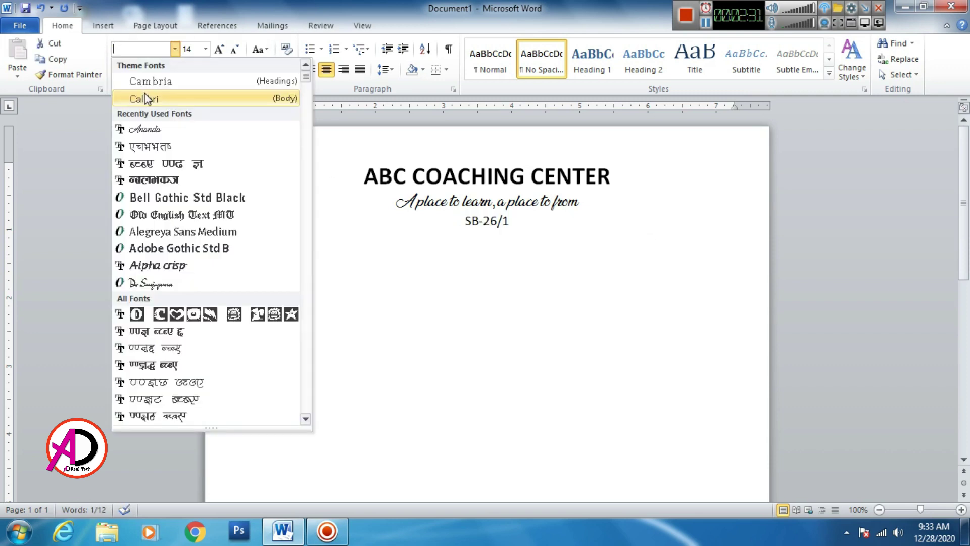
click(142, 96)
- Finish the address ending in Karachi at 12 pt, then add a Tel number and Email address line
text(,)
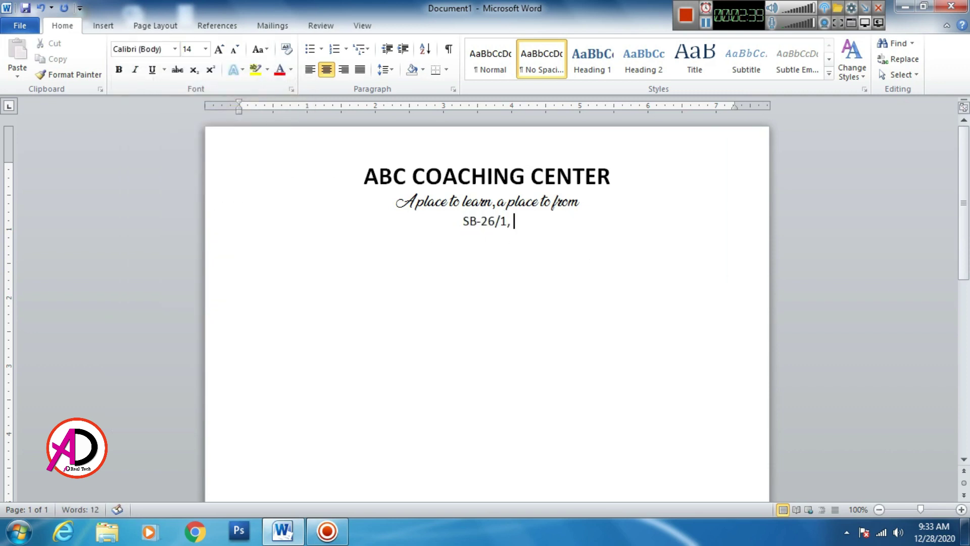
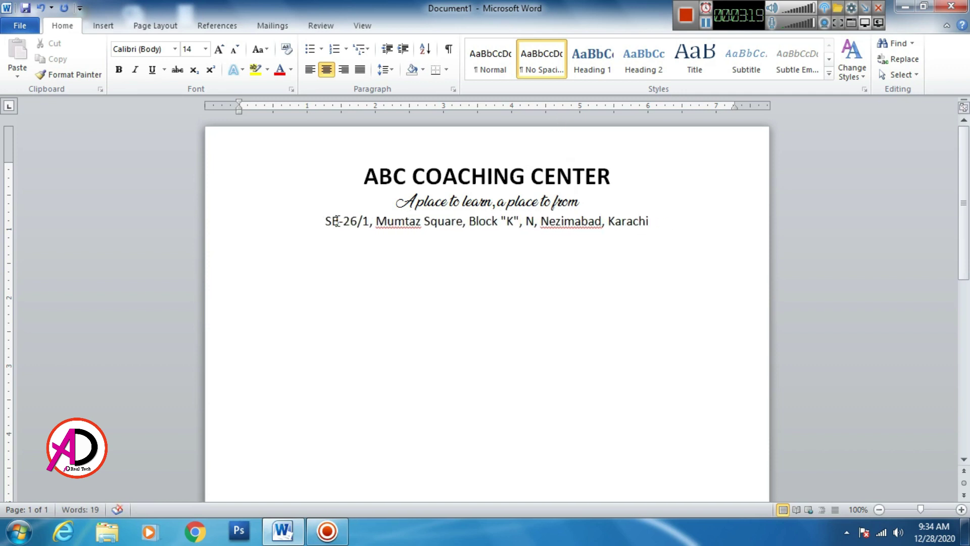
drag(337, 221, 652, 221)
click(234, 49)
click(410, 277)
text(Tel :)
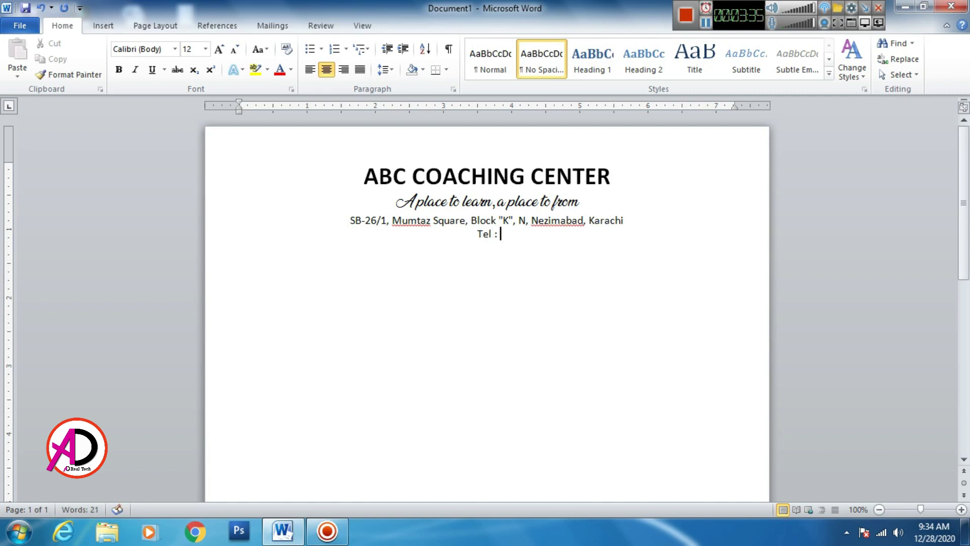
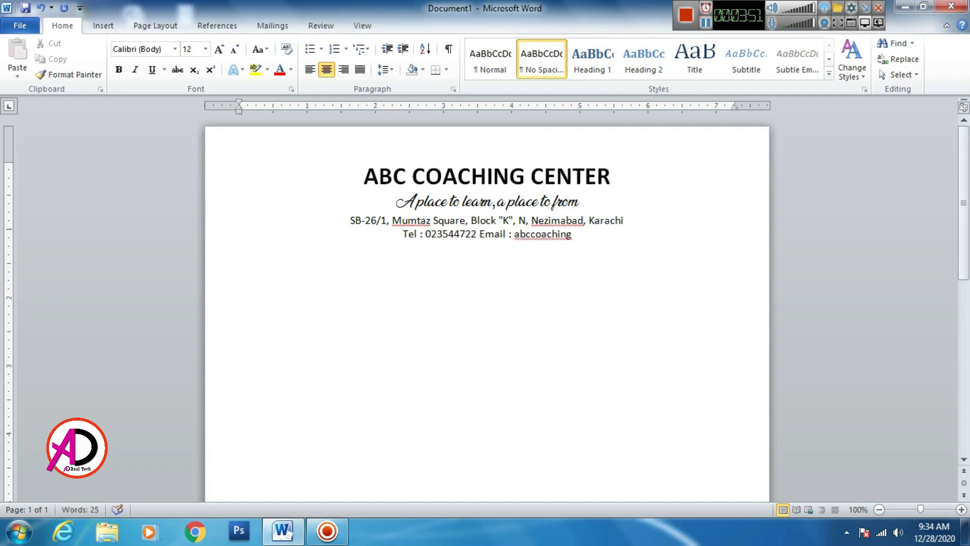
- Grow the Tel and Email line's font, then set the ABC COACHING CENTER title to 32 pt
drag(357, 234, 616, 236)
click(218, 49)
drag(363, 176, 610, 177)
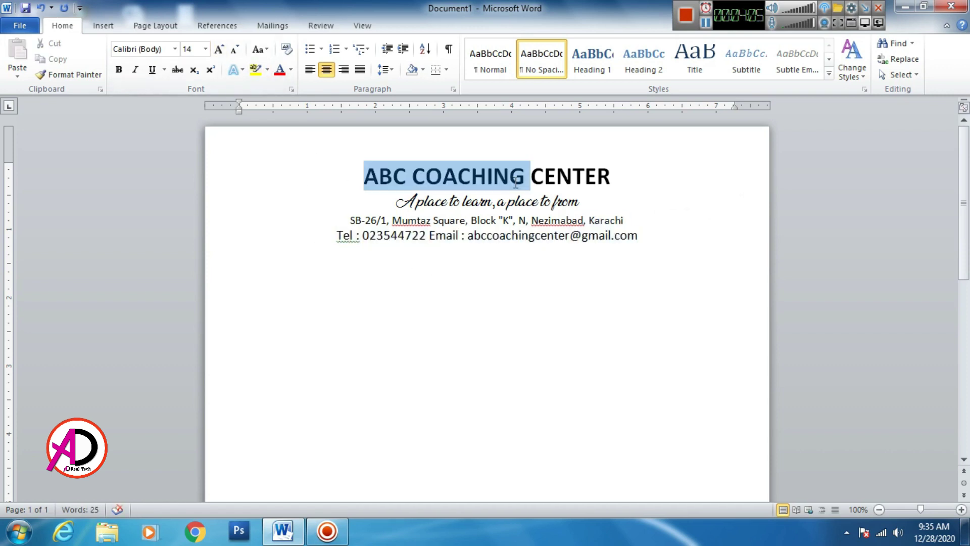
double_click(218, 49)
click(234, 49)
click(192, 49)
text(32)
key(Return)
click(529, 242)
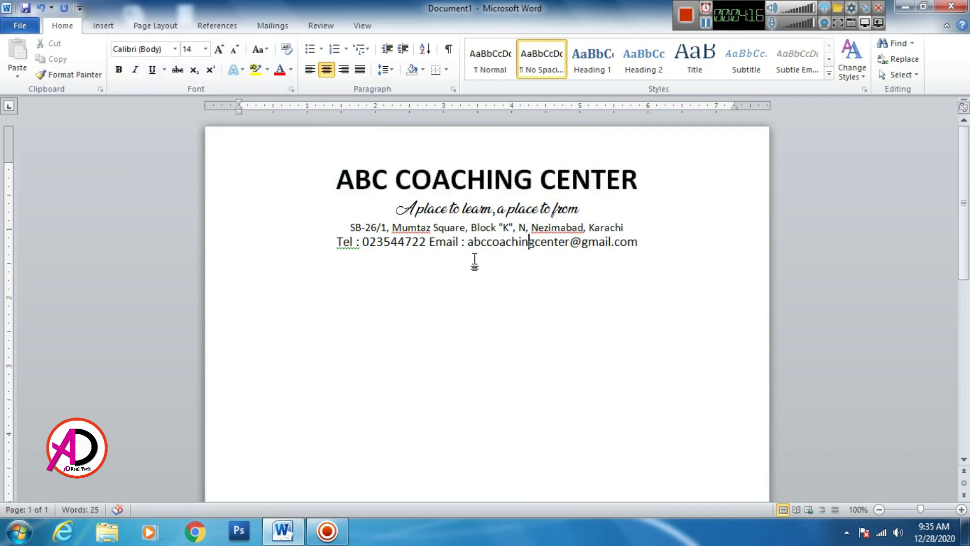
- Open the Font dialog at the title's end and close it without changes
click(642, 177)
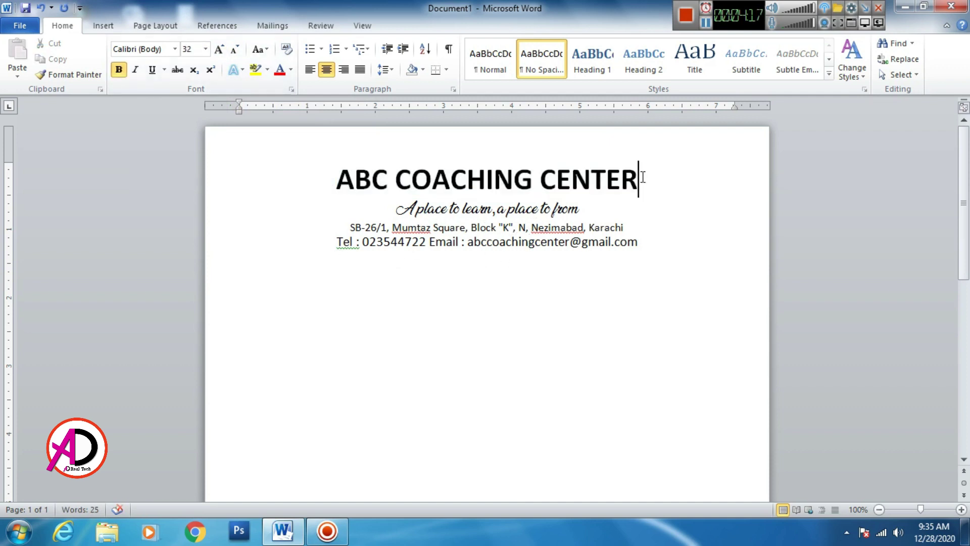
click(293, 89)
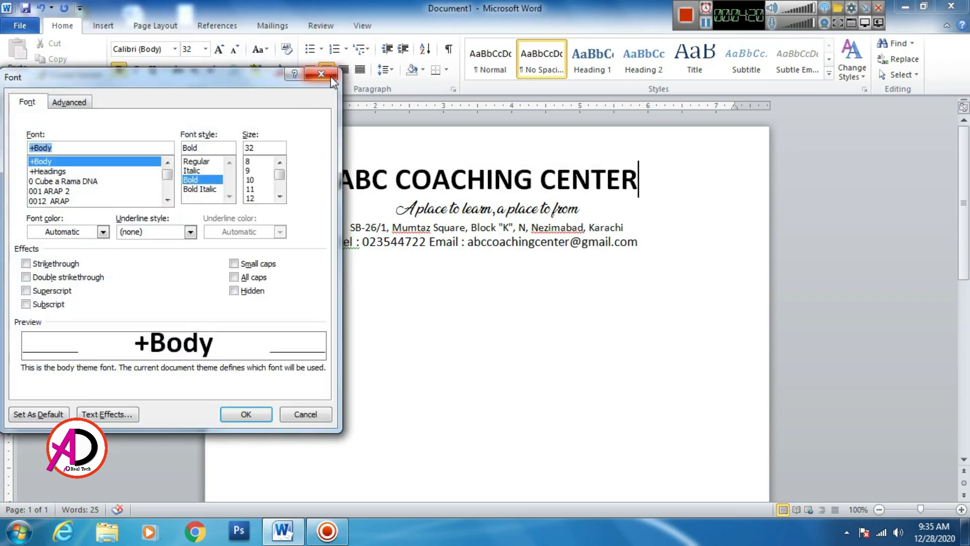
click(331, 76)
- Draw a straight line under the tagline, nudge it down, and make it black at 1½ pt
click(103, 25)
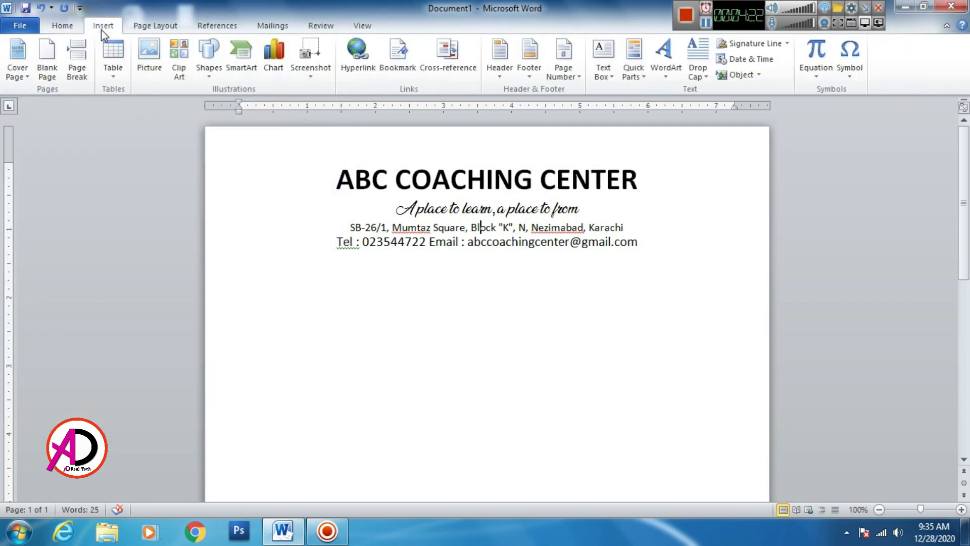
click(207, 76)
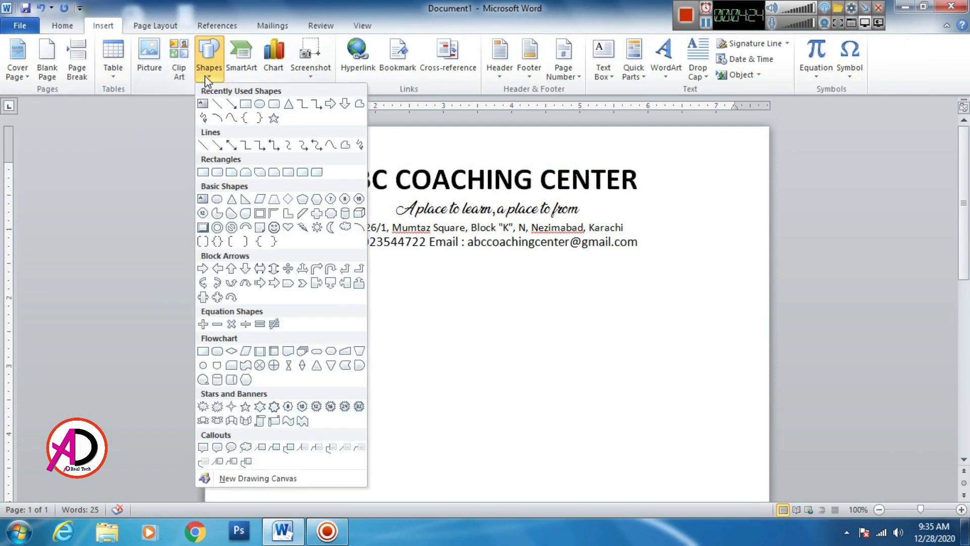
click(217, 118)
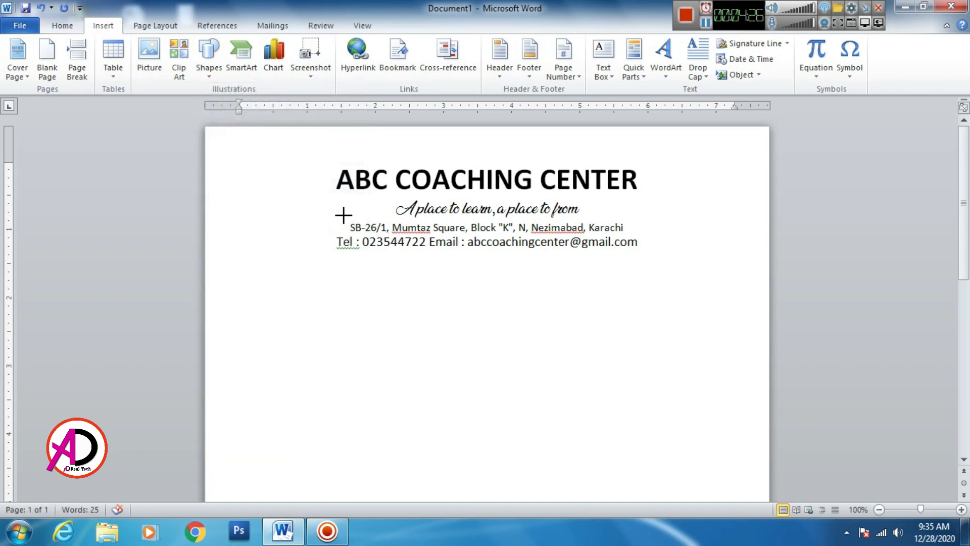
drag(345, 216, 556, 222)
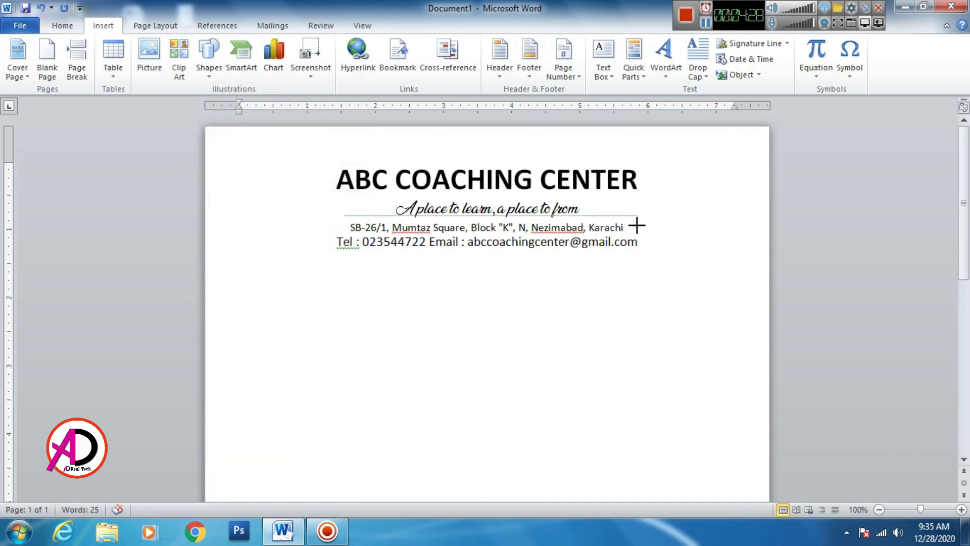
drag(637, 226, 637, 226)
key(Down)
key(Down)
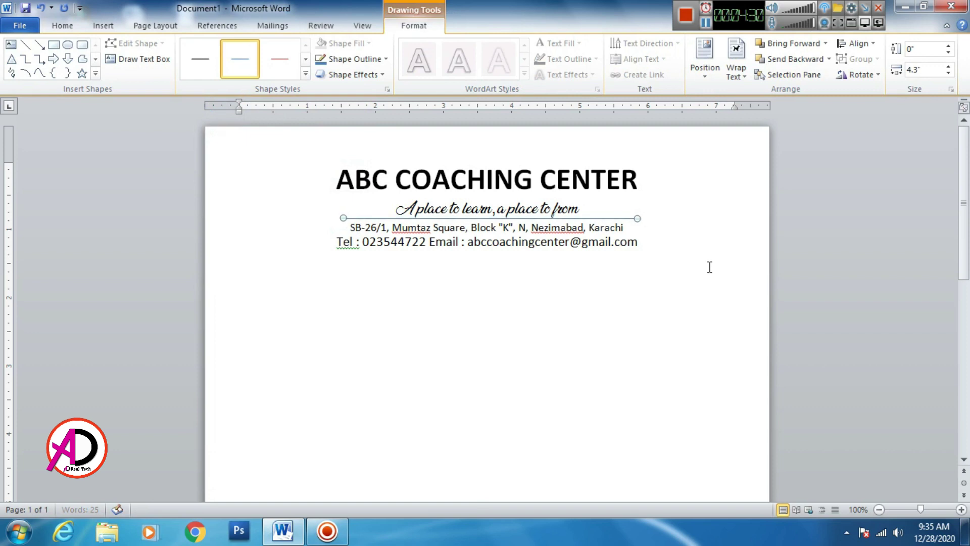
key(Down)
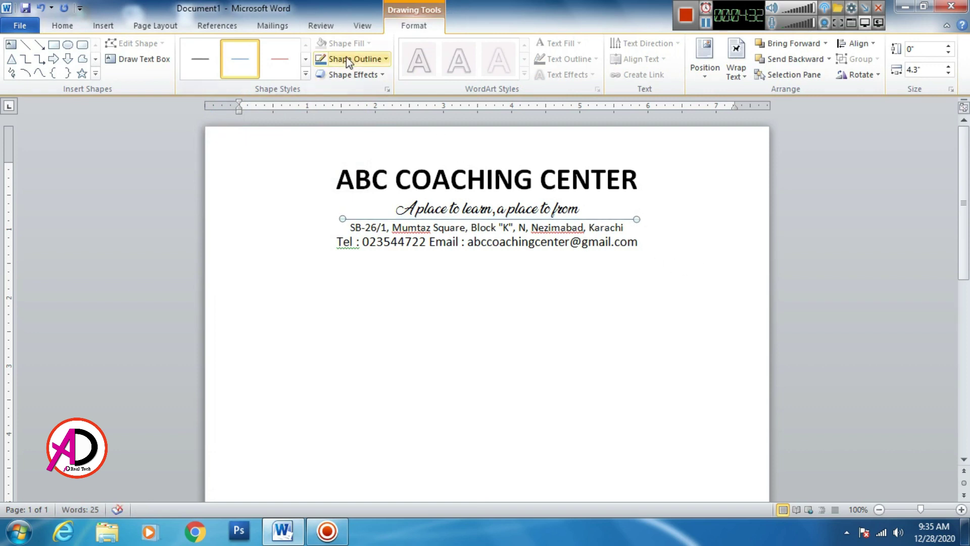
click(347, 59)
click(332, 90)
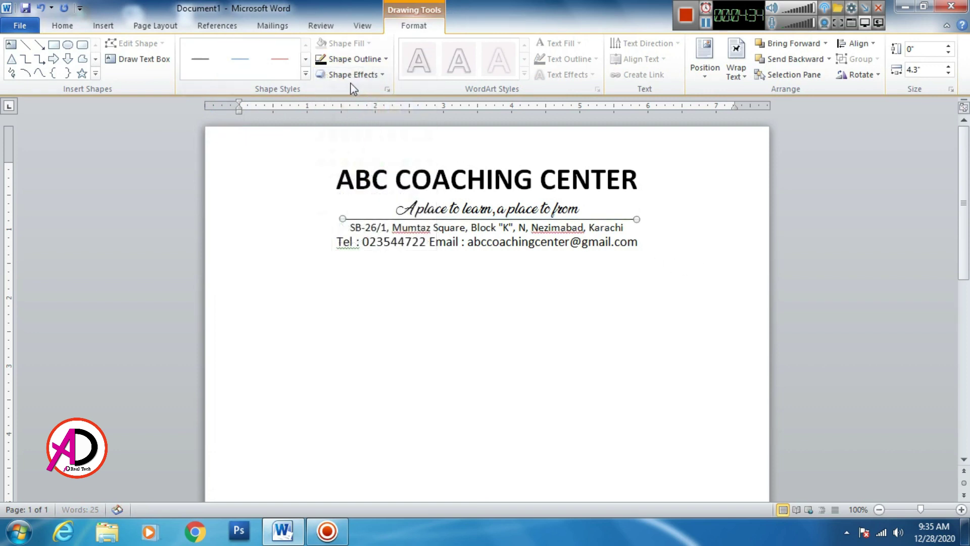
click(360, 59)
mouse_move(371, 210)
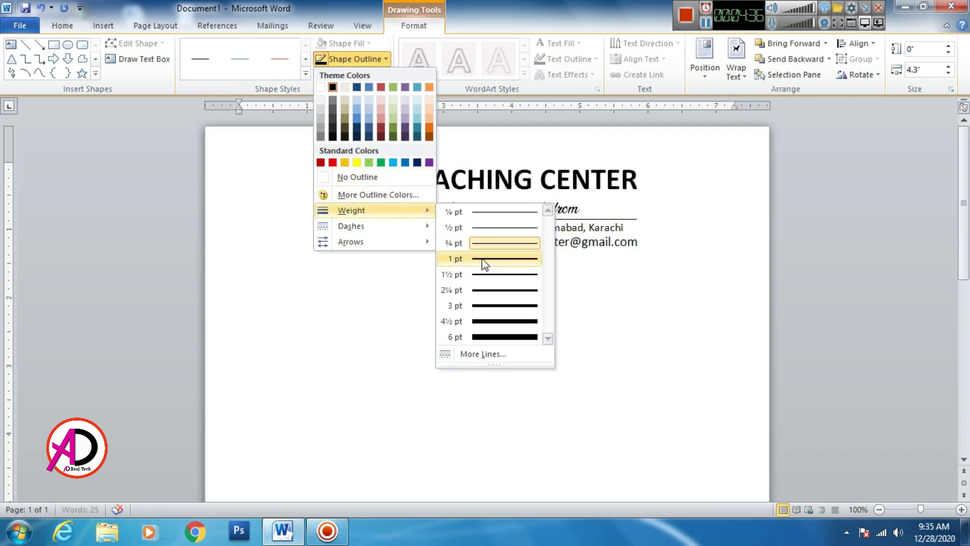
click(486, 274)
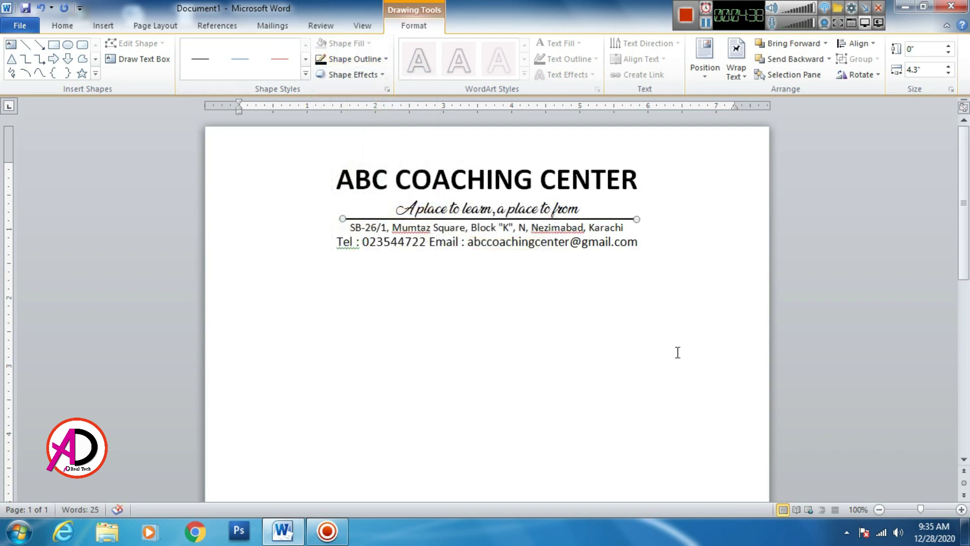
click(676, 353)
- Draw a long line across the page below the contact line, nudge it right, and thicken it
click(104, 25)
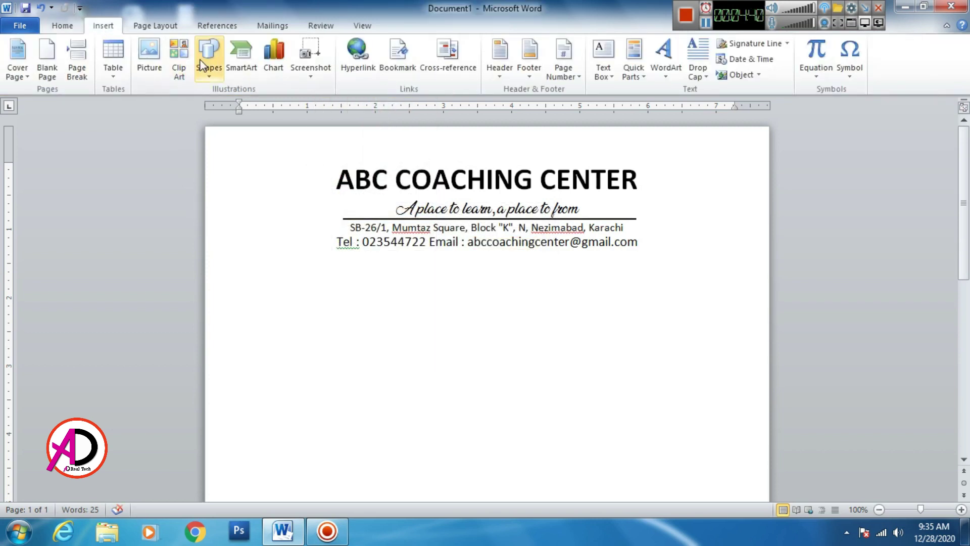
click(209, 59)
click(250, 118)
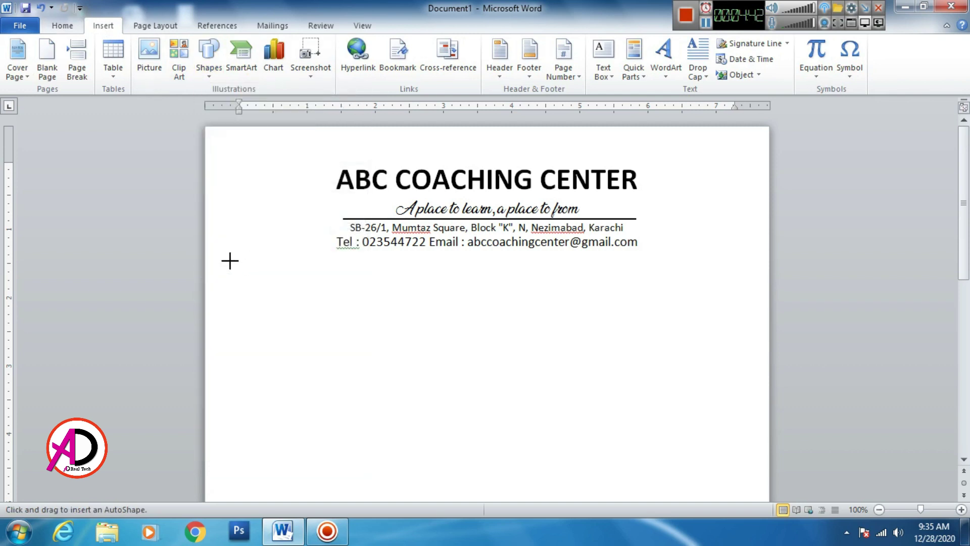
drag(221, 252, 685, 252)
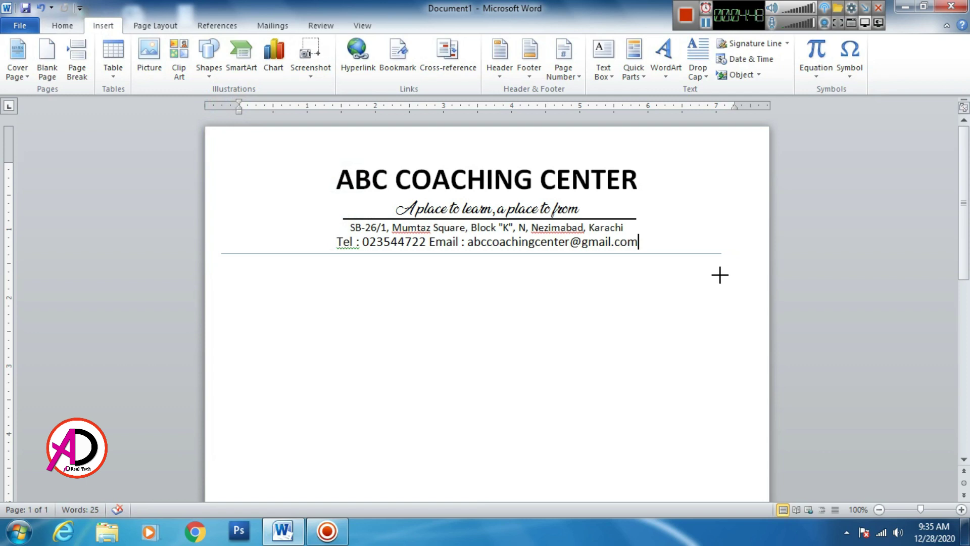
drag(717, 275, 718, 275)
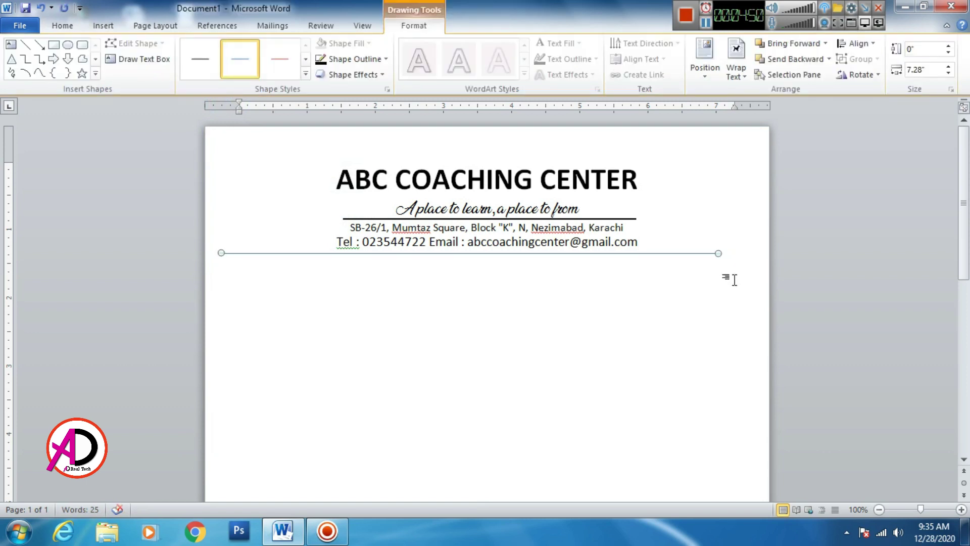
key(Right)
click(353, 59)
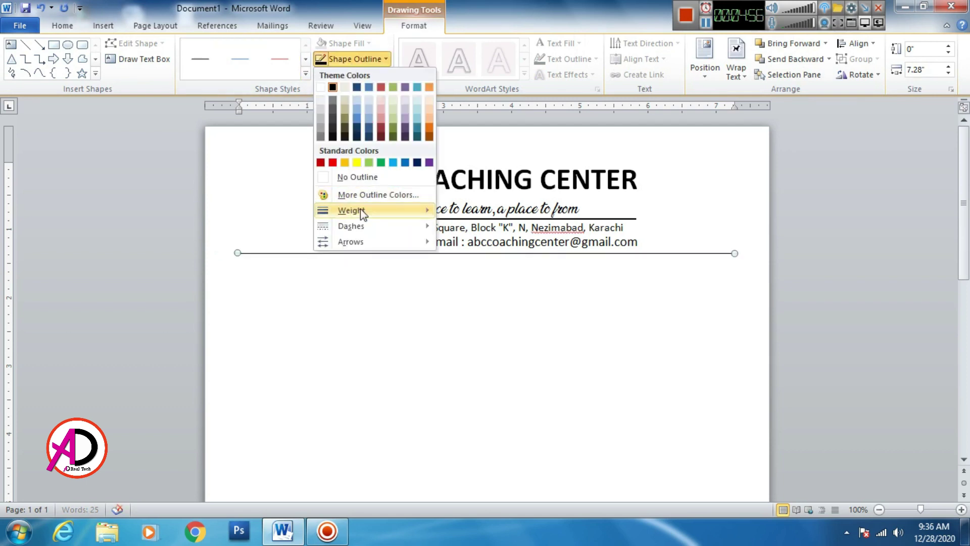
mouse_move(351, 211)
click(472, 277)
click(460, 347)
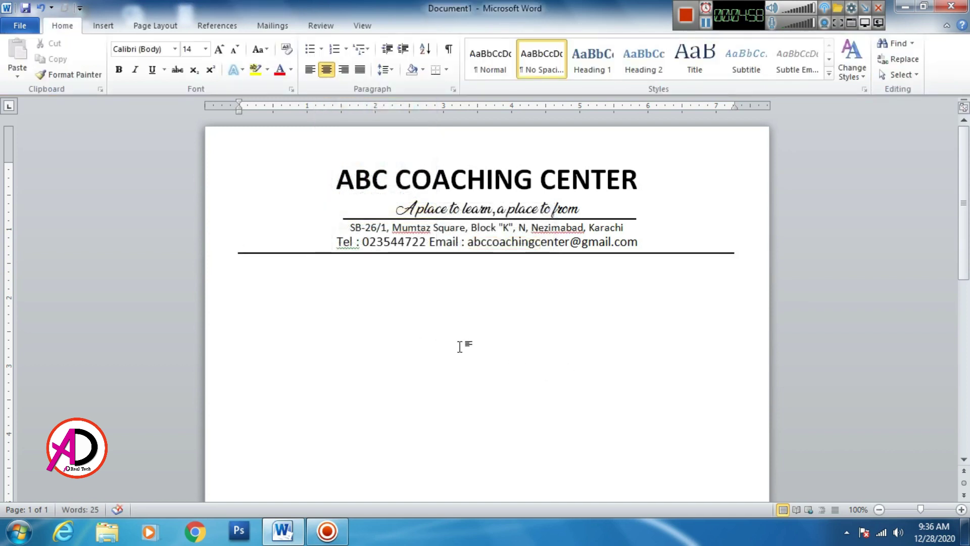
click(99, 26)
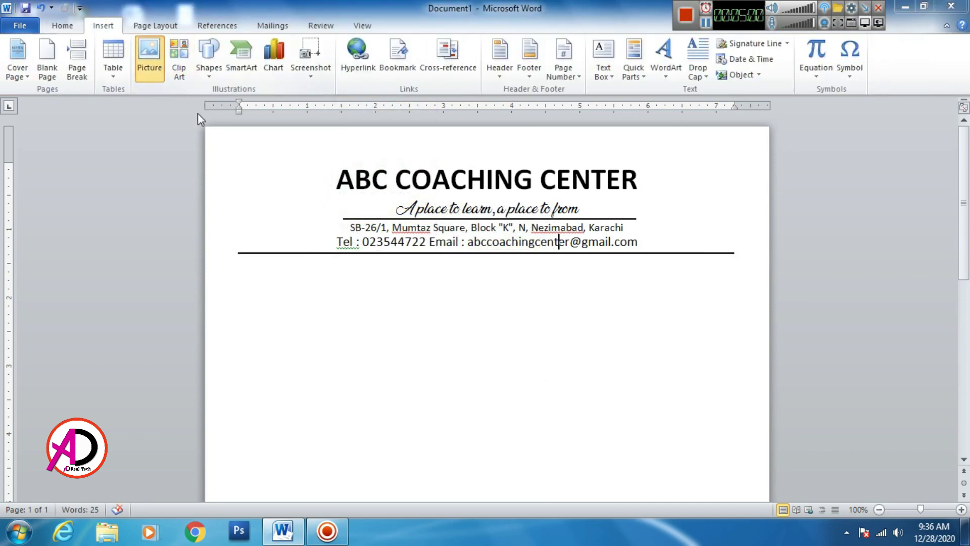
- Insert the LOGO NEW 1 picture from the Desktop
click(149, 56)
click(49, 128)
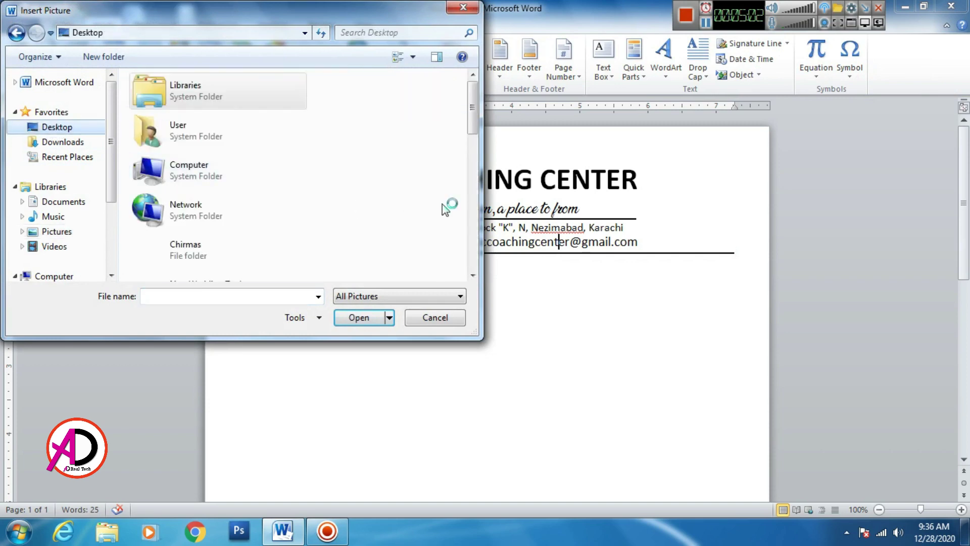
drag(475, 106, 475, 231)
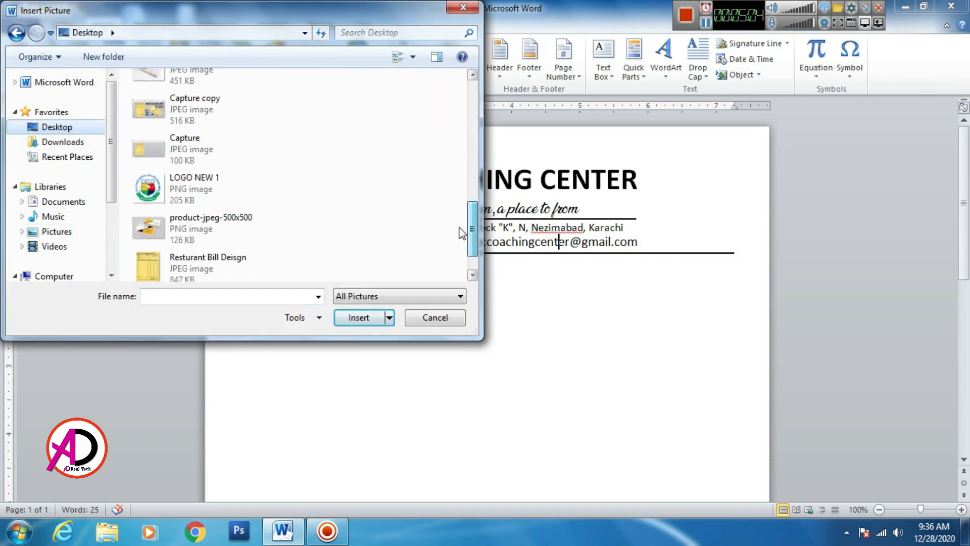
click(211, 182)
click(362, 324)
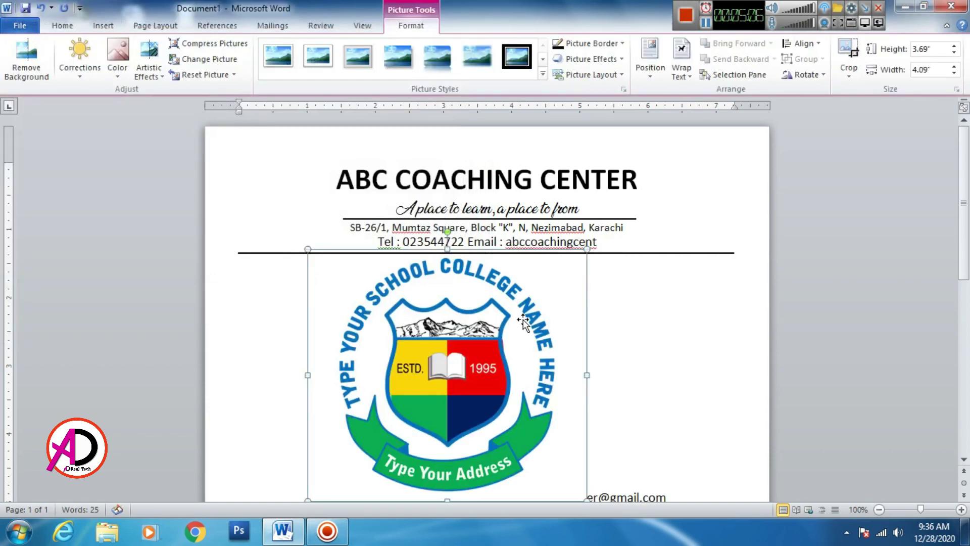
- Set the logo to In Front of Text, shrink it and place it left of the heading
click(681, 72)
click(721, 162)
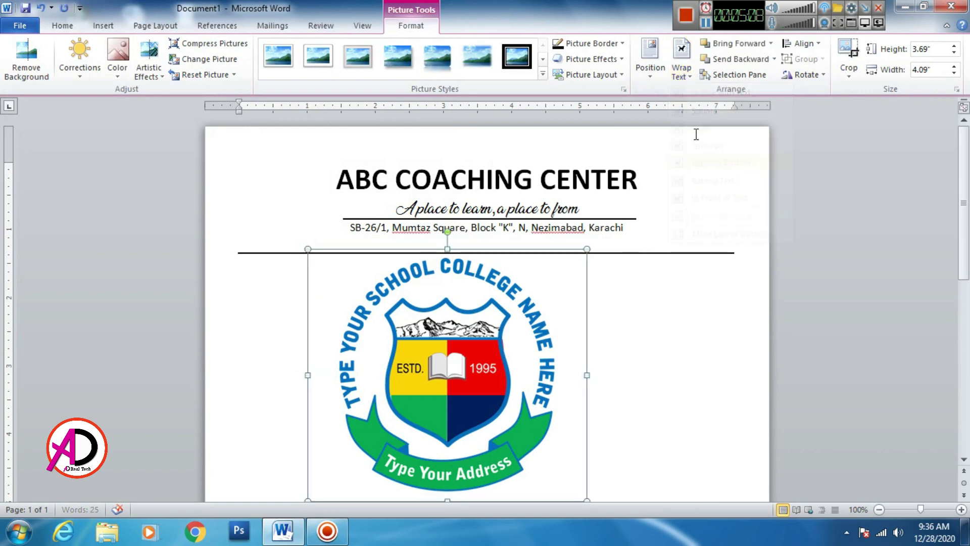
click(678, 76)
click(707, 197)
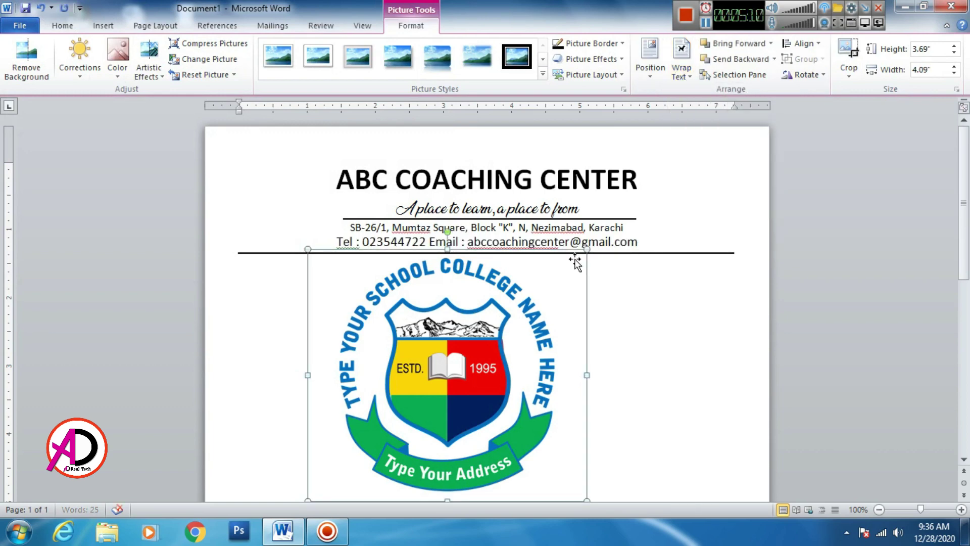
drag(586, 249, 415, 404)
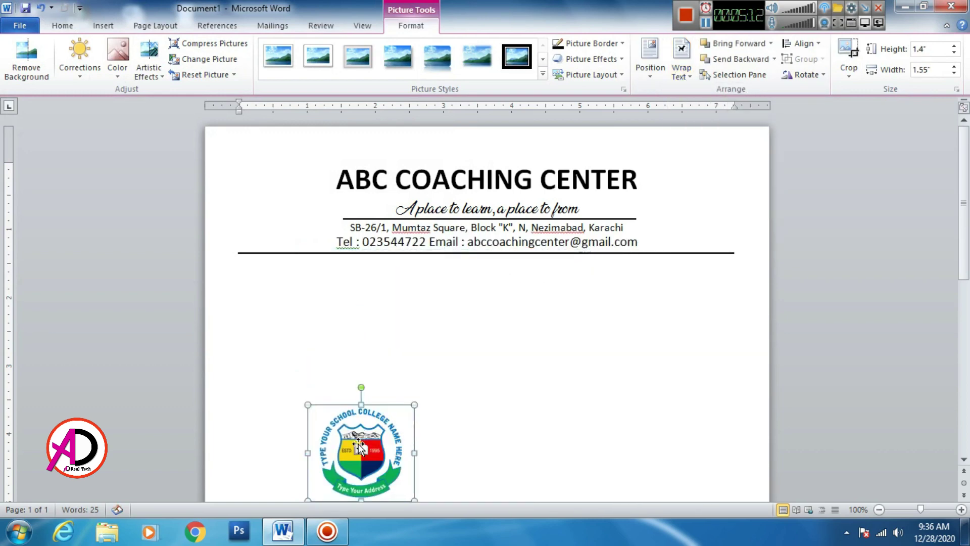
mouse_move(353, 438)
mouse_down()
mouse_move(284, 176)
mouse_move(284, 191)
mouse_up()
click(474, 340)
- Nudge the header's horizontal rule down and shorten it from its left end
scroll(476, 340, down, 1)
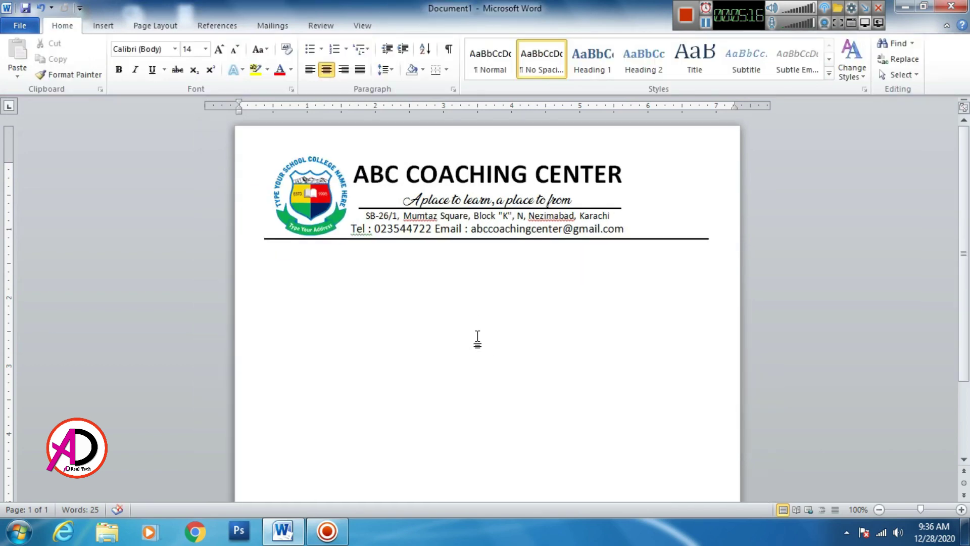
scroll(476, 340, down, 3)
scroll(430, 343, up, 1)
scroll(427, 338, up, 1)
scroll(418, 337, up, 1)
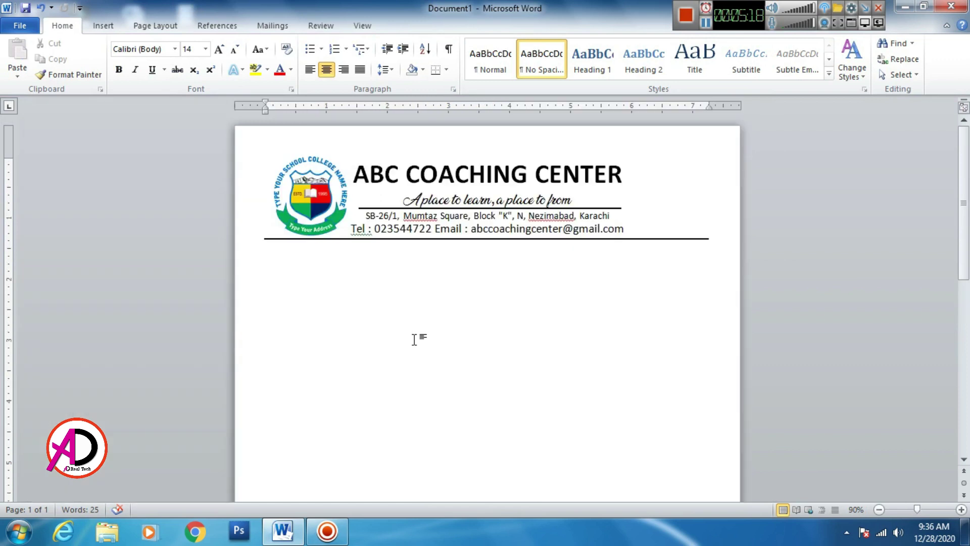
scroll(415, 338, up, 1)
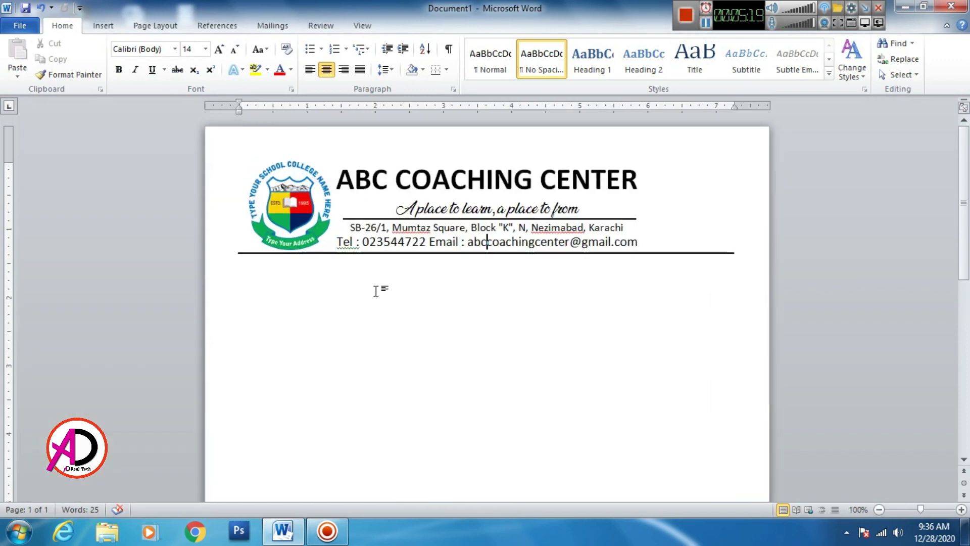
click(324, 251)
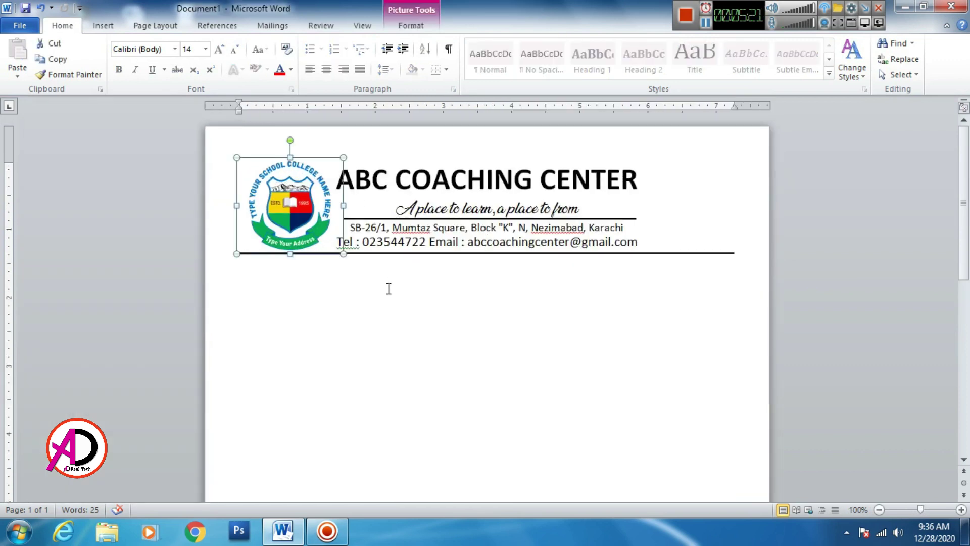
click(691, 253)
key(Down)
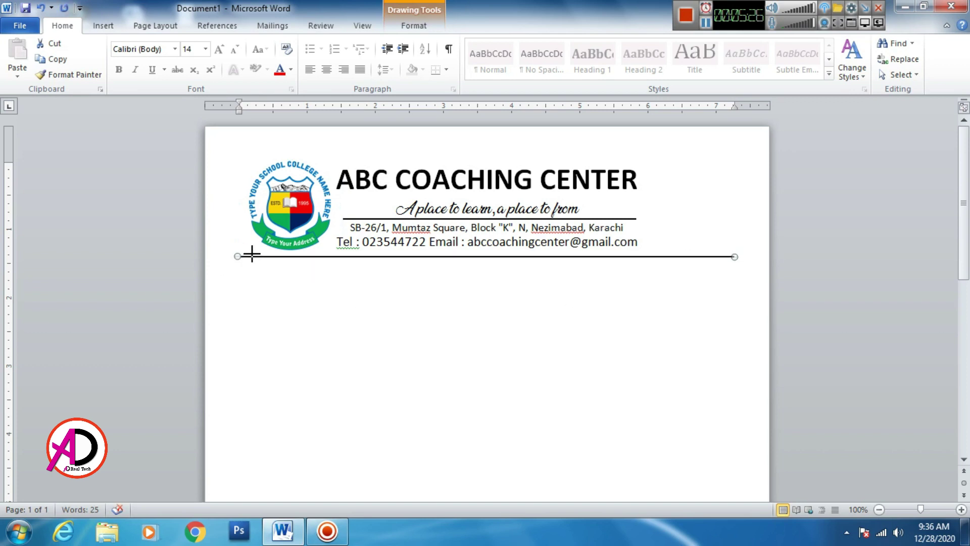
drag(251, 253, 254, 257)
click(472, 351)
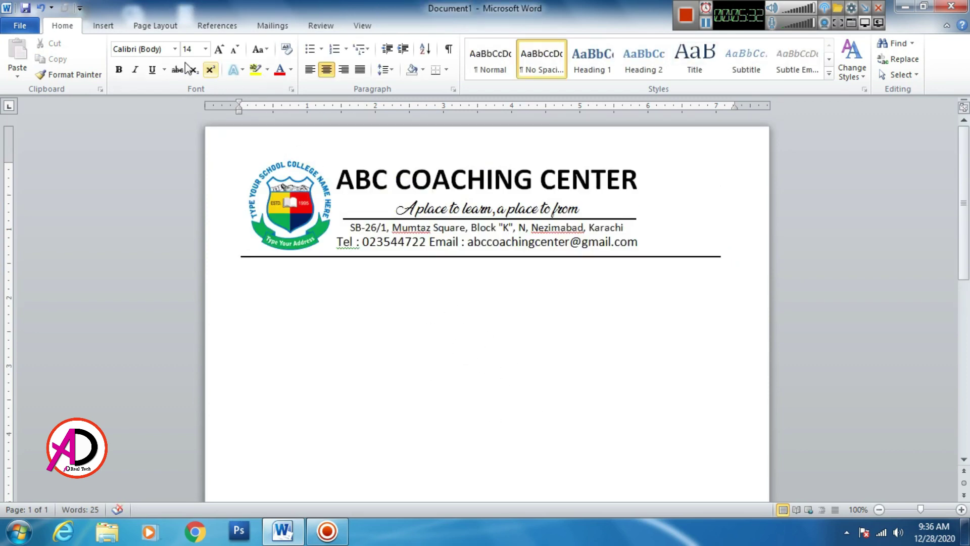
click(101, 26)
- Draw a Round Same Side Corner Rectangle centred below the header rule and adjust its corner rounding
click(209, 58)
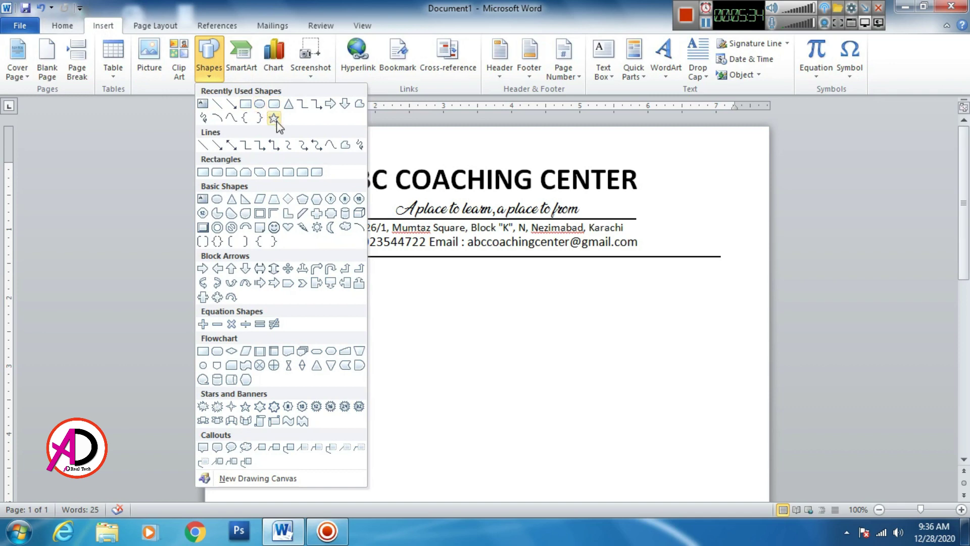
click(301, 173)
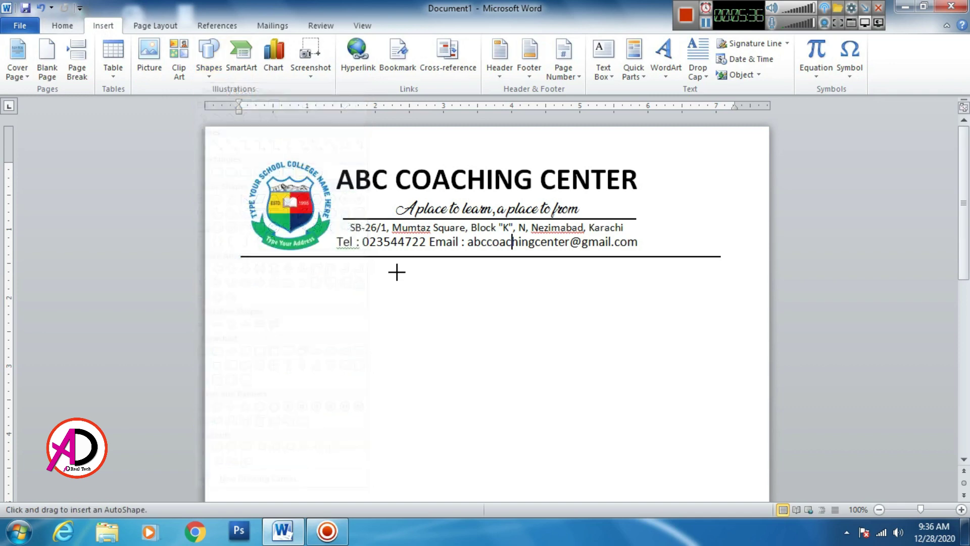
drag(398, 269, 571, 307)
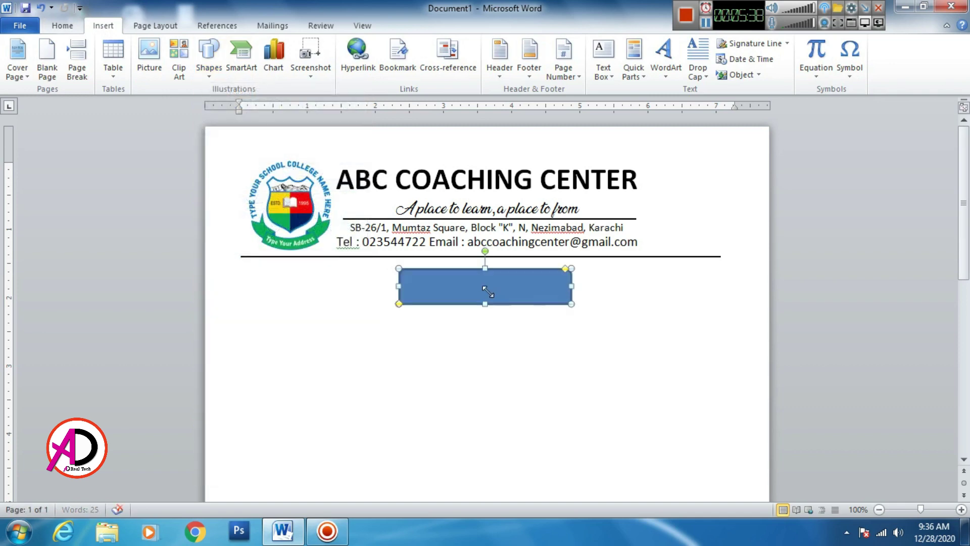
drag(565, 268, 553, 268)
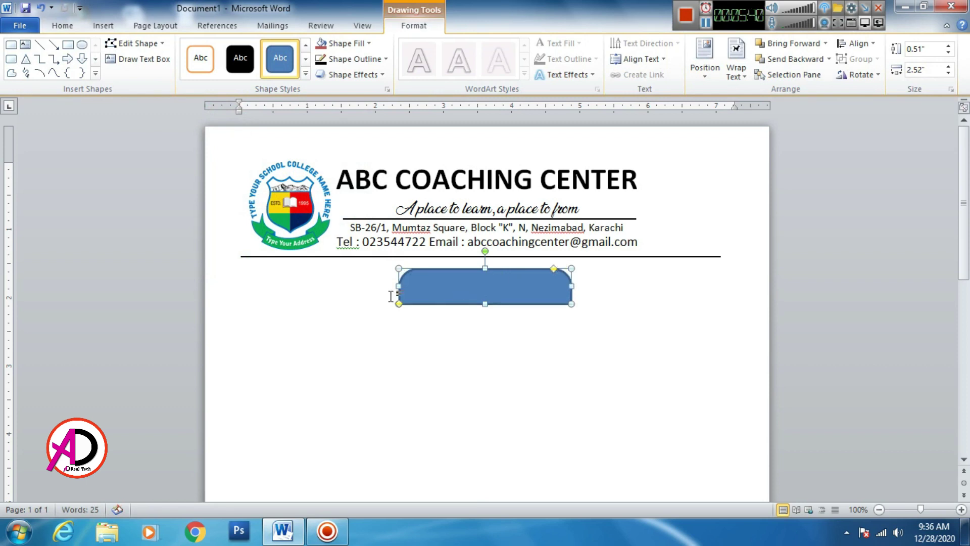
- Give the box a white fill and a black 1½ pt outline
click(342, 44)
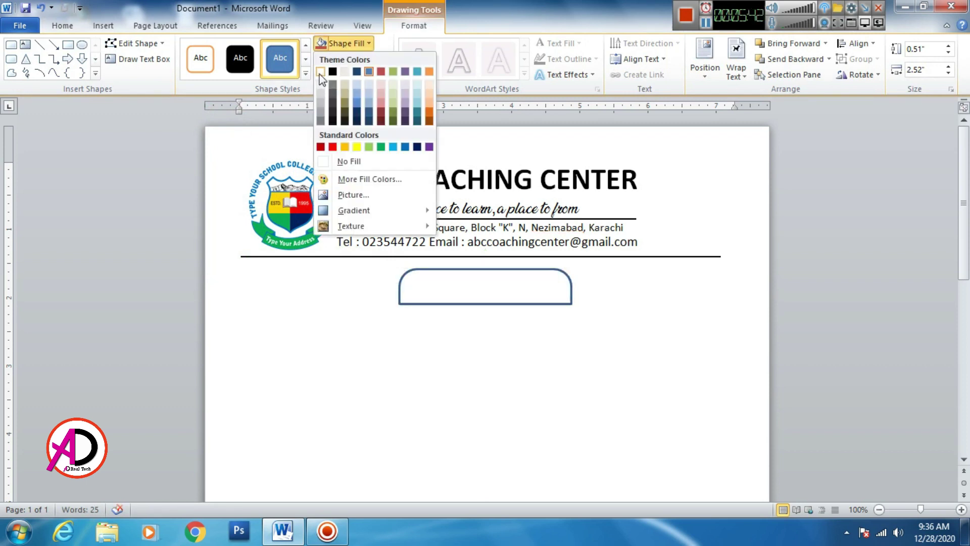
click(321, 72)
click(349, 59)
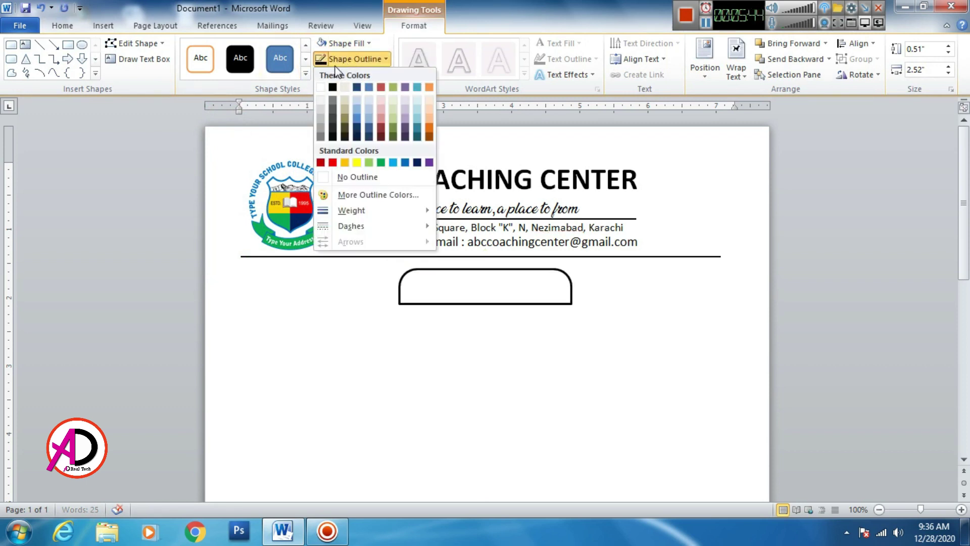
click(333, 87)
click(349, 59)
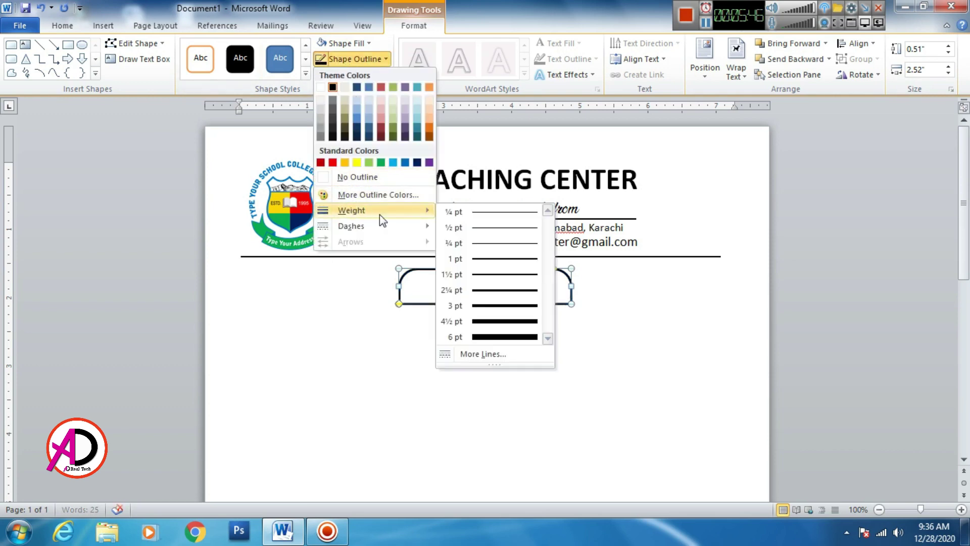
click(514, 275)
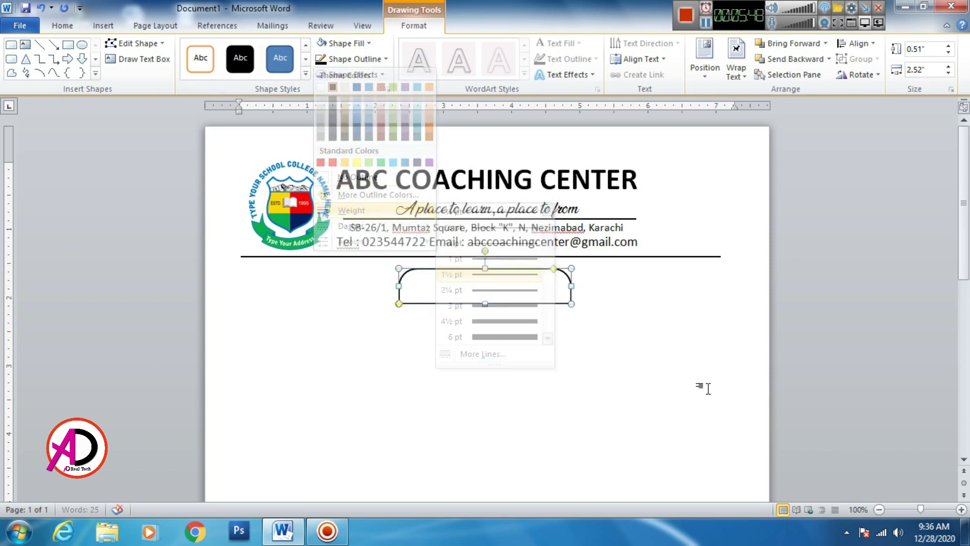
click(700, 386)
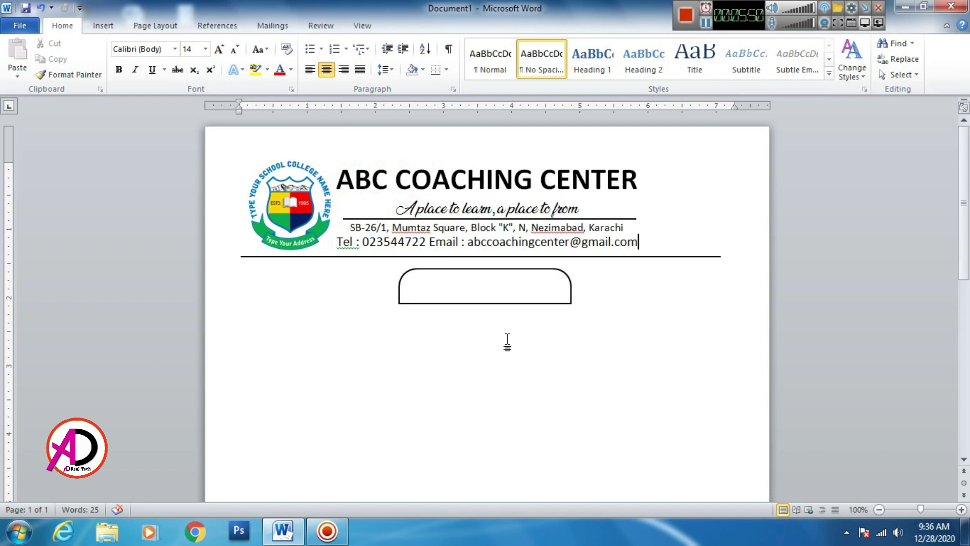
scroll(492, 333, down, 2)
scroll(490, 329, up, 2)
click(104, 26)
- Draw a smaller rounded rectangle on the left below the header rule and tweak its corner rounding
click(208, 58)
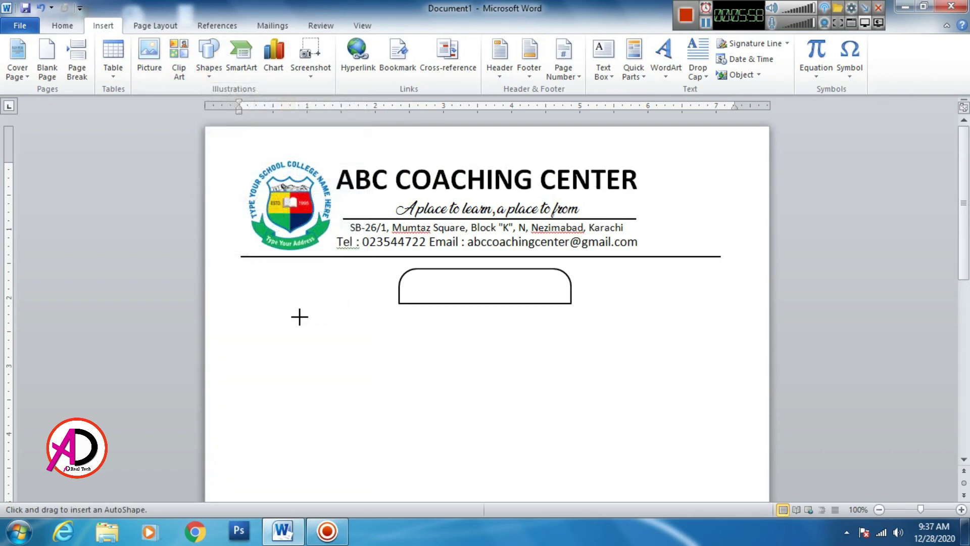
mouse_move(247, 283)
mouse_down()
mouse_move(337, 313)
mouse_move(313, 296)
mouse_up()
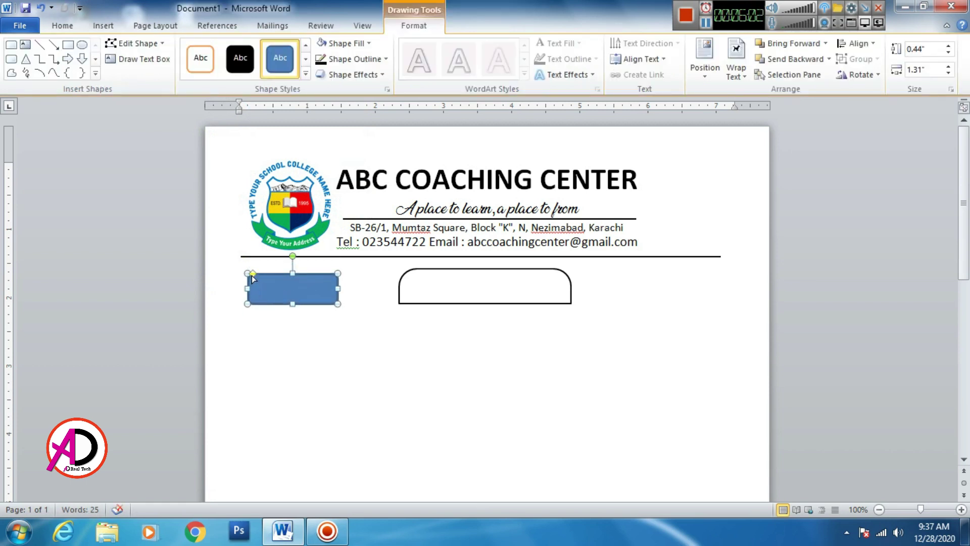
drag(252, 275, 261, 275)
drag(259, 274, 256, 273)
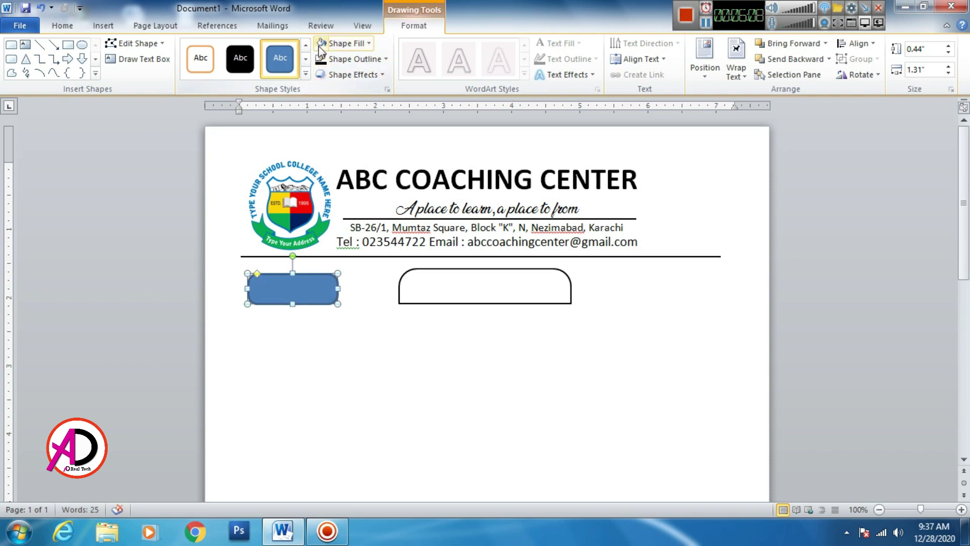
- Give the new box a white fill and black 1½ pt outline, then choose the Line shape
click(344, 45)
click(337, 60)
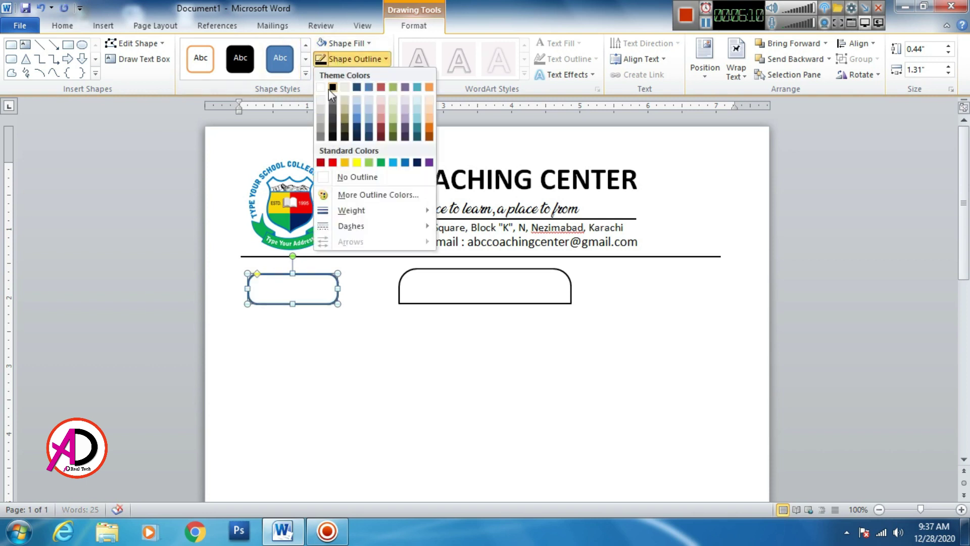
click(333, 87)
click(354, 59)
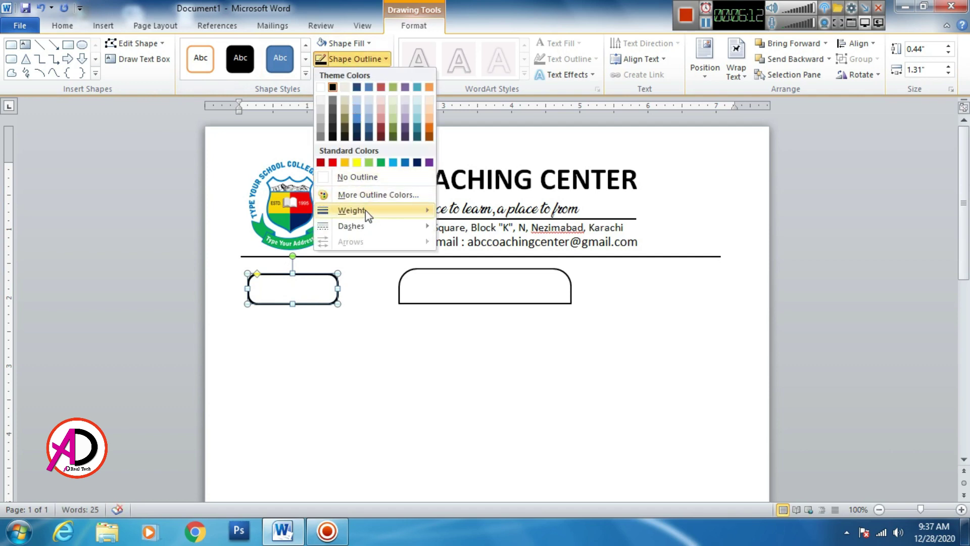
mouse_move(350, 210)
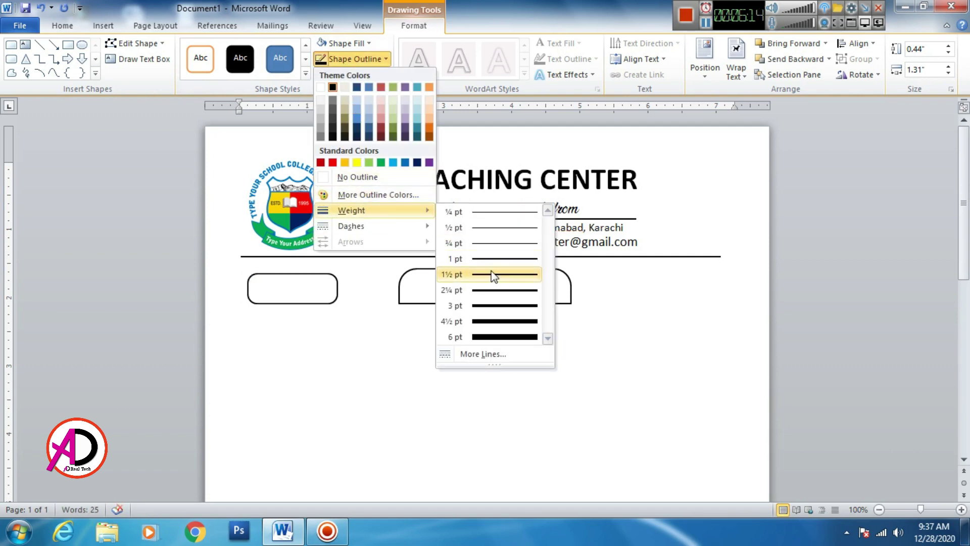
click(492, 275)
click(538, 393)
click(103, 25)
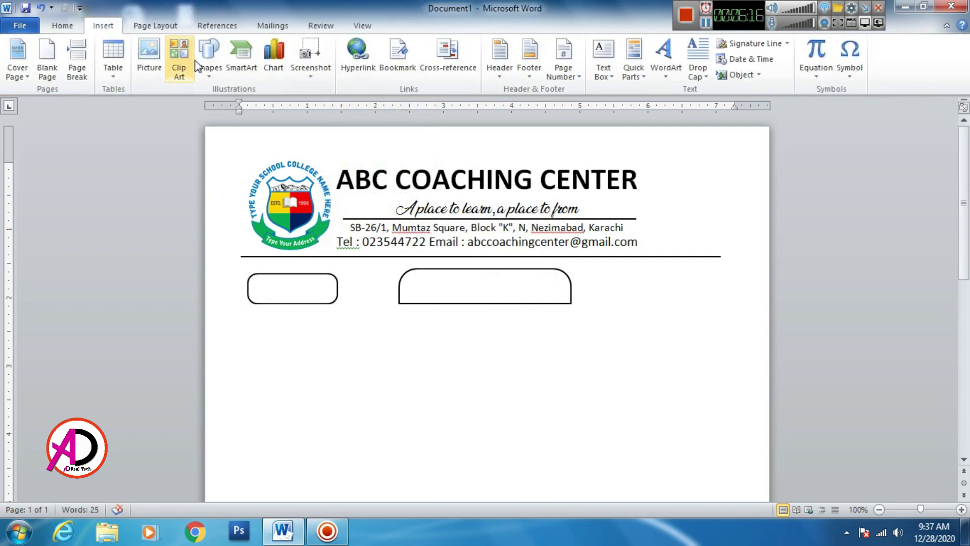
click(209, 61)
click(234, 106)
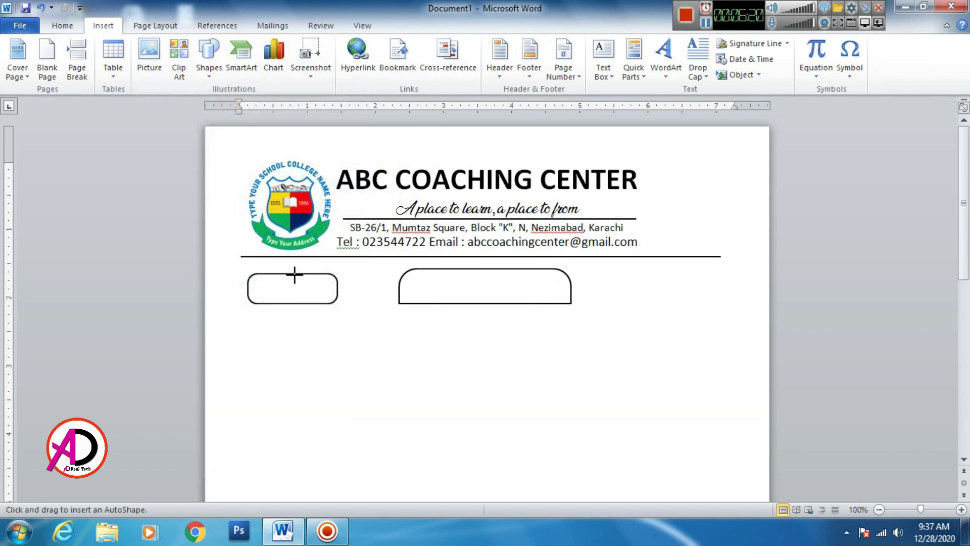
- Draw a vertical divider line inside the small left box and set its weight to 1½ pt
click(295, 273)
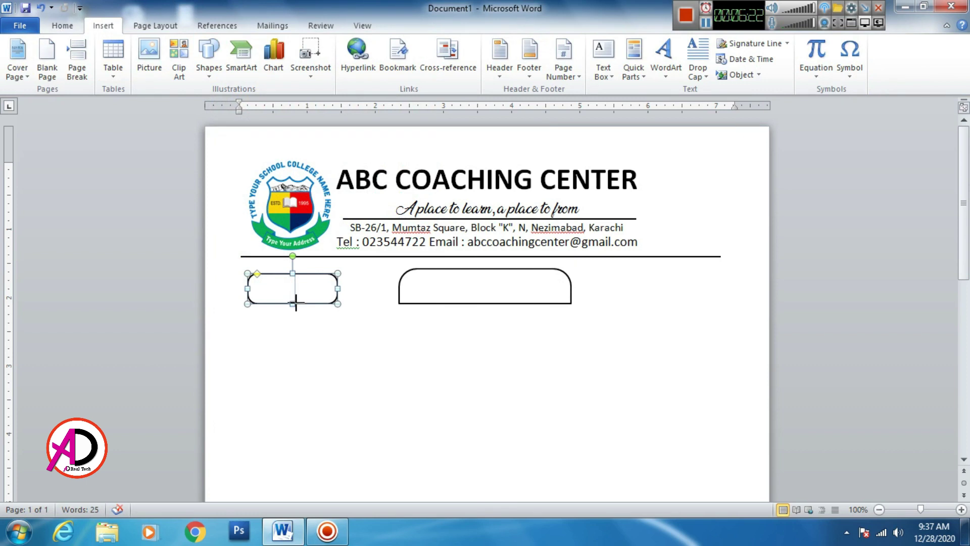
drag(296, 304, 295, 304)
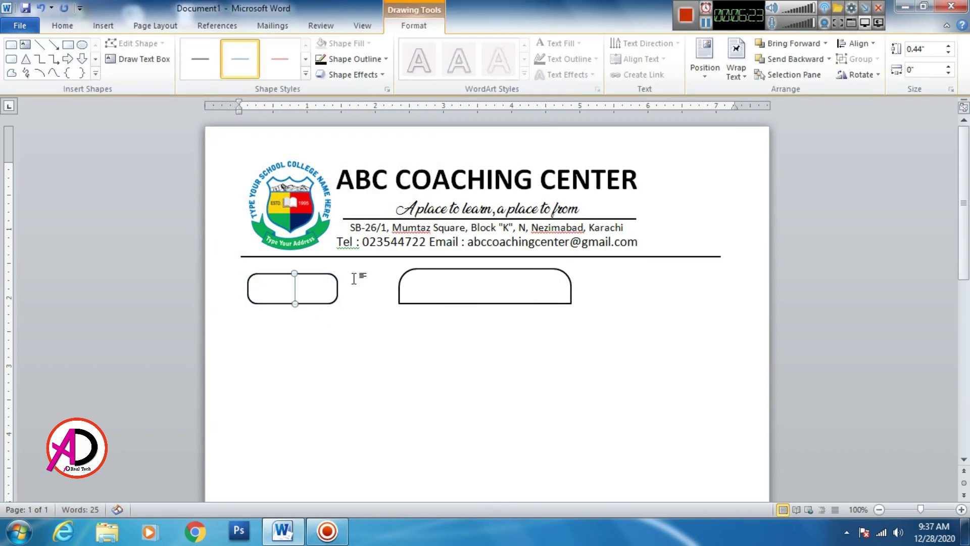
click(350, 59)
mouse_move(350, 210)
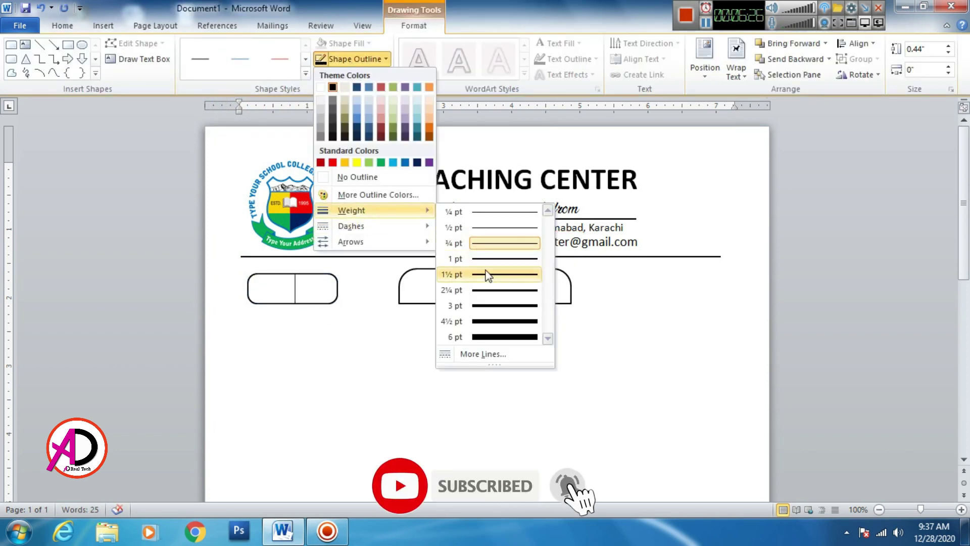
click(488, 274)
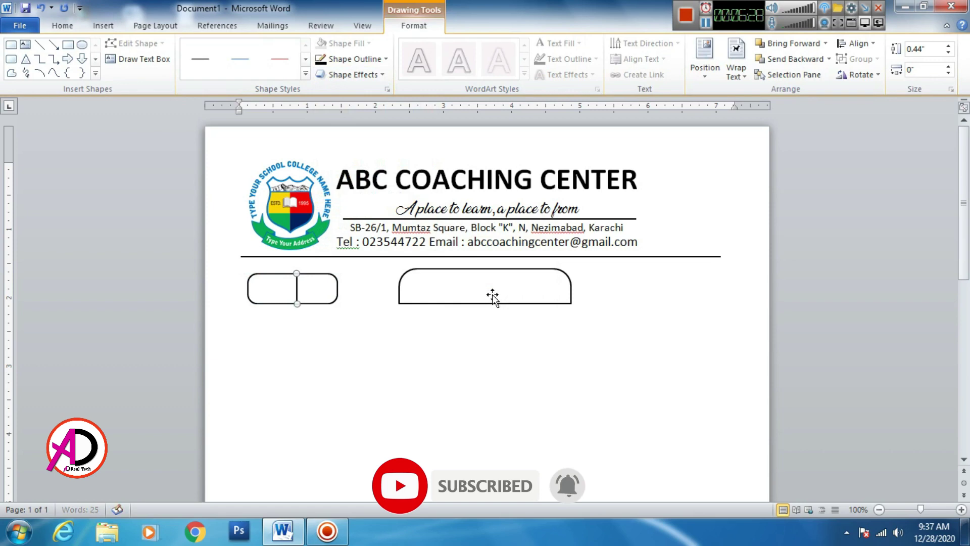
click(426, 367)
- Insert a WordArt text box reading 'ADMISSION FORM'
click(103, 25)
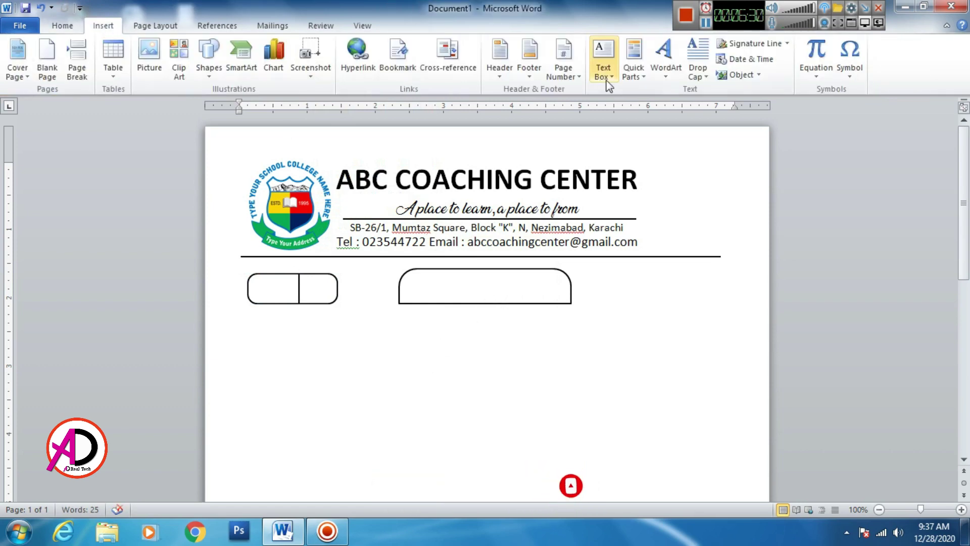
click(666, 55)
click(671, 152)
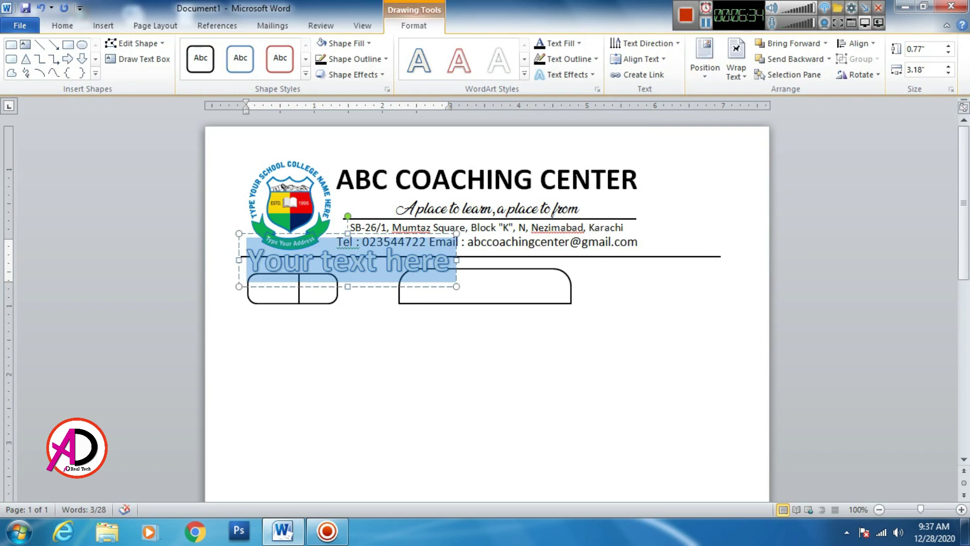
text(ADMIS)
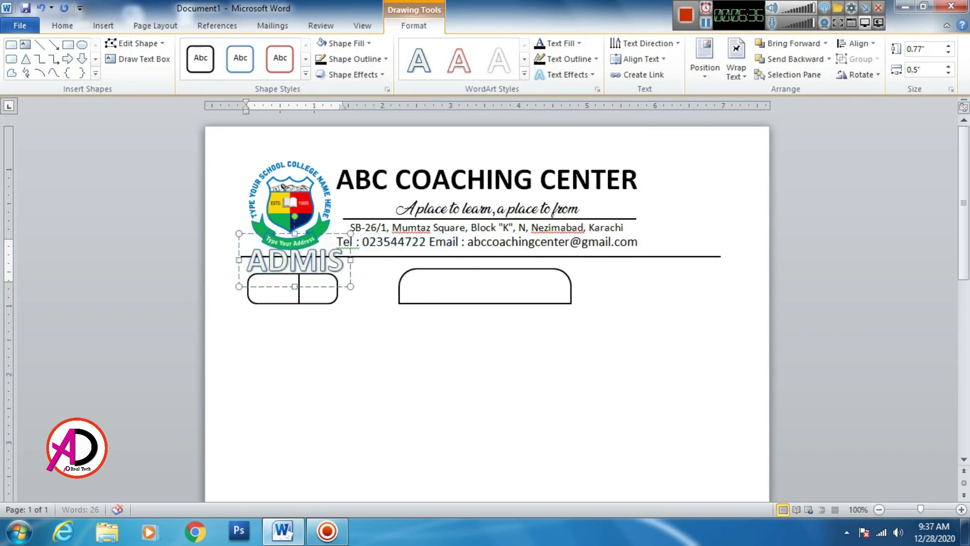
text(SION F)
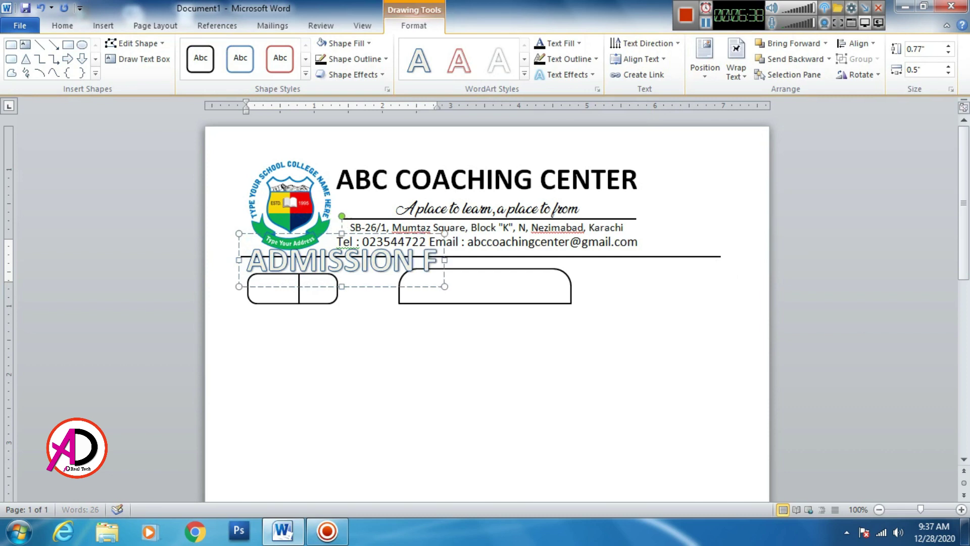
text(ORM)
- Reset the ADMISSION FORM text to No Spacing style, make it bold, and grow it to 22 pt
key(ctrl+a)
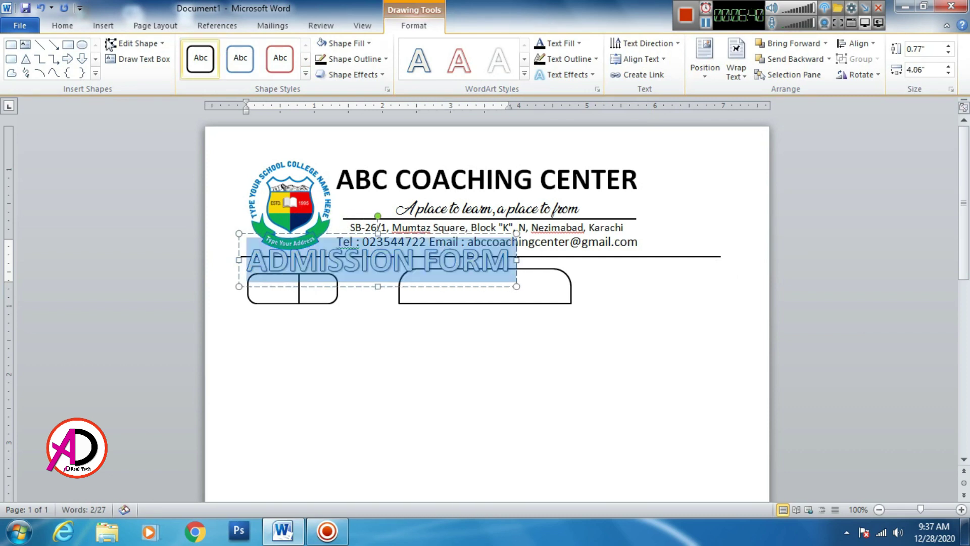
click(62, 25)
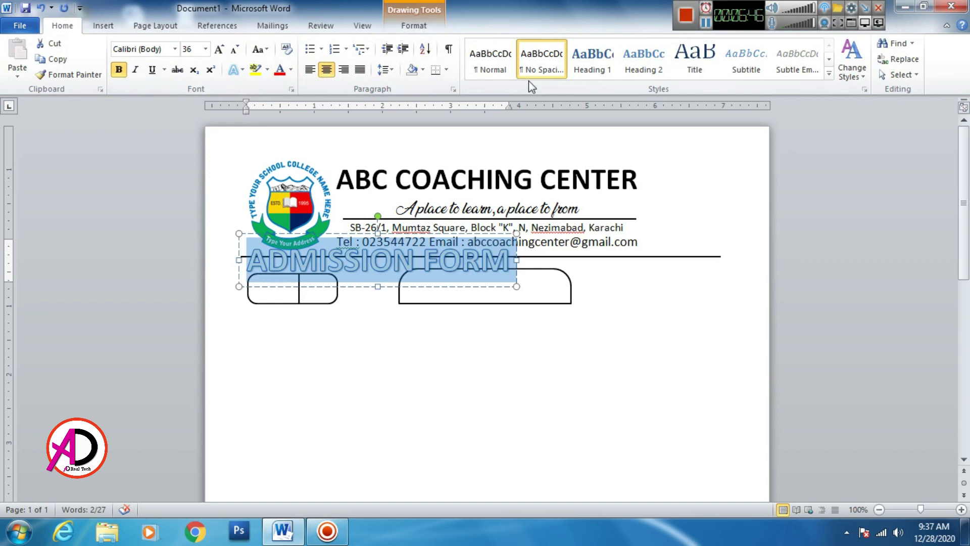
click(544, 65)
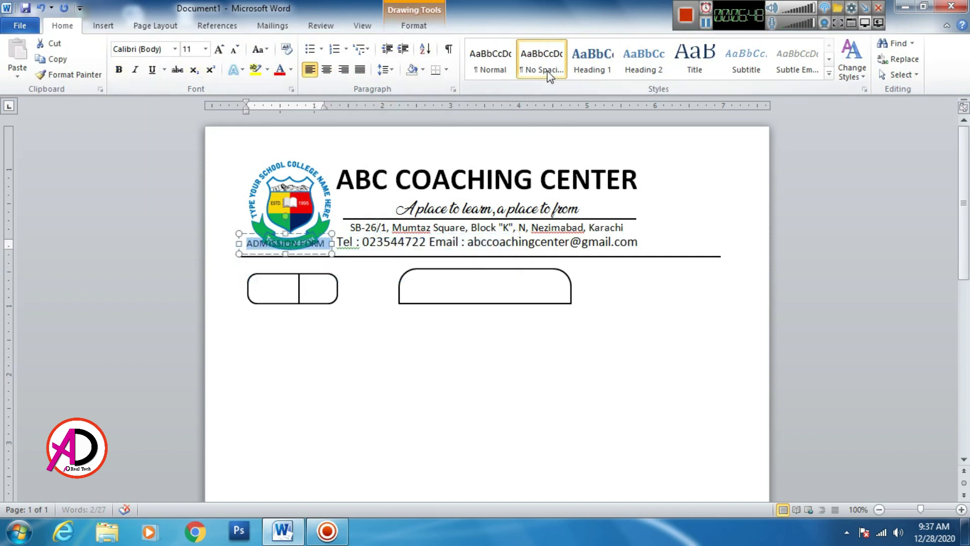
click(119, 70)
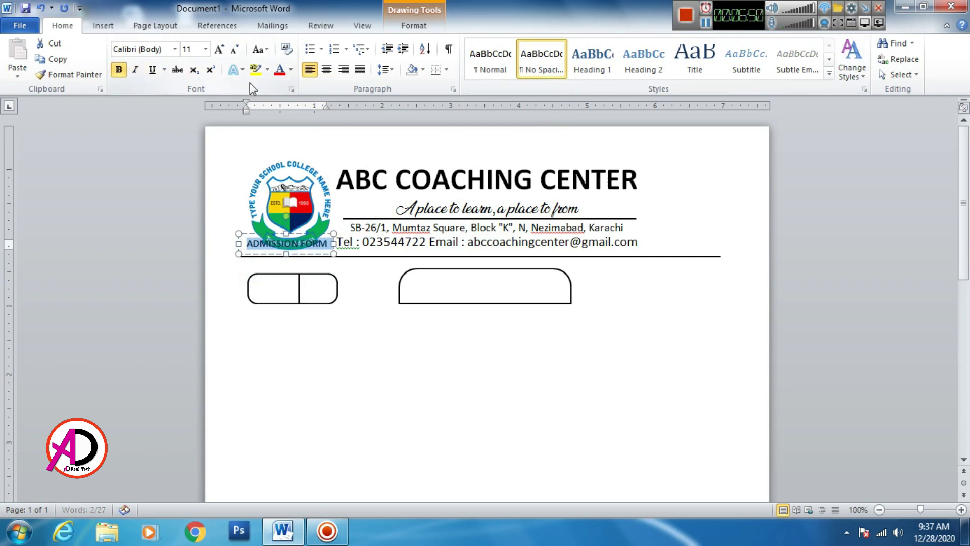
click(219, 49)
click(218, 49)
click(219, 49)
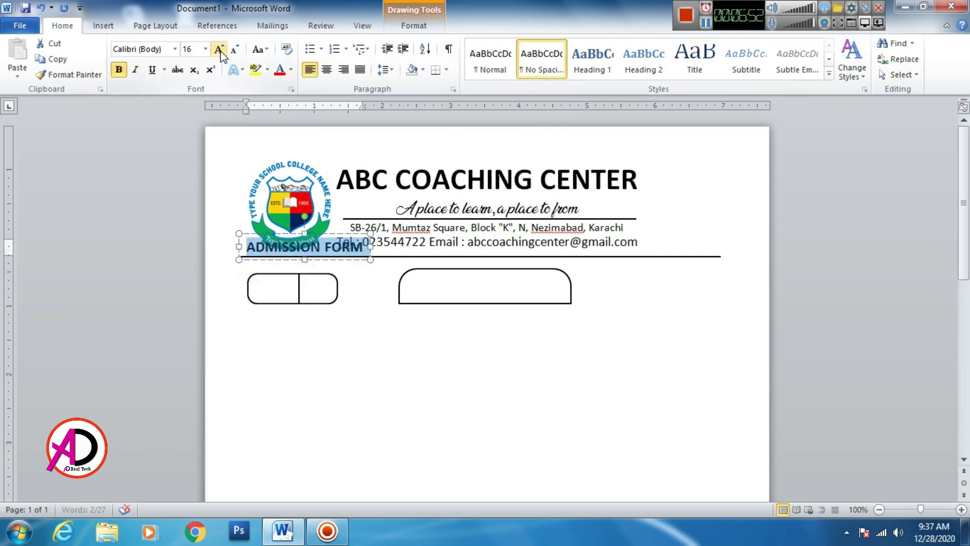
click(219, 49)
click(219, 49)
click(219, 49)
- Move the ADMISSION FORM heading into the right rounded box and nudge it into place
drag(518, 269, 515, 276)
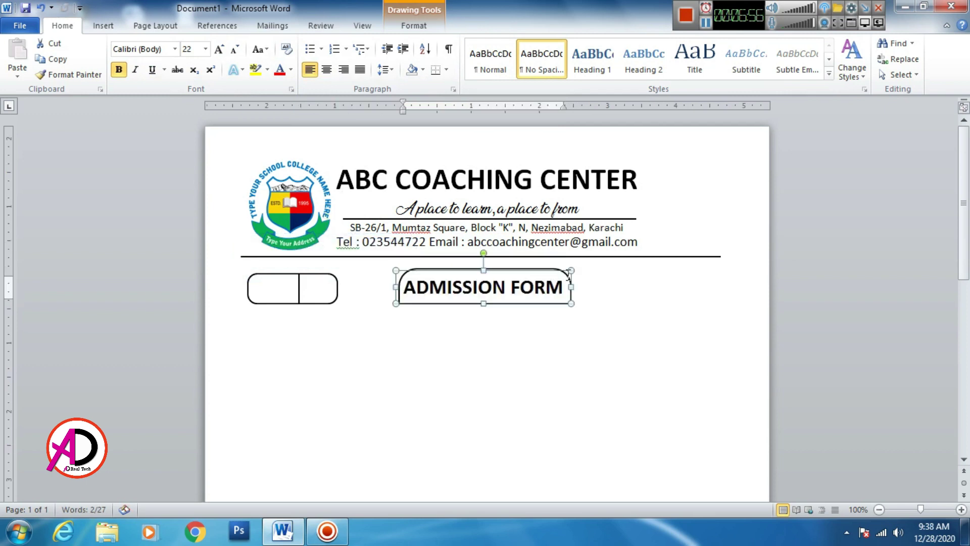
key(Right)
key(Right)
key(Right)
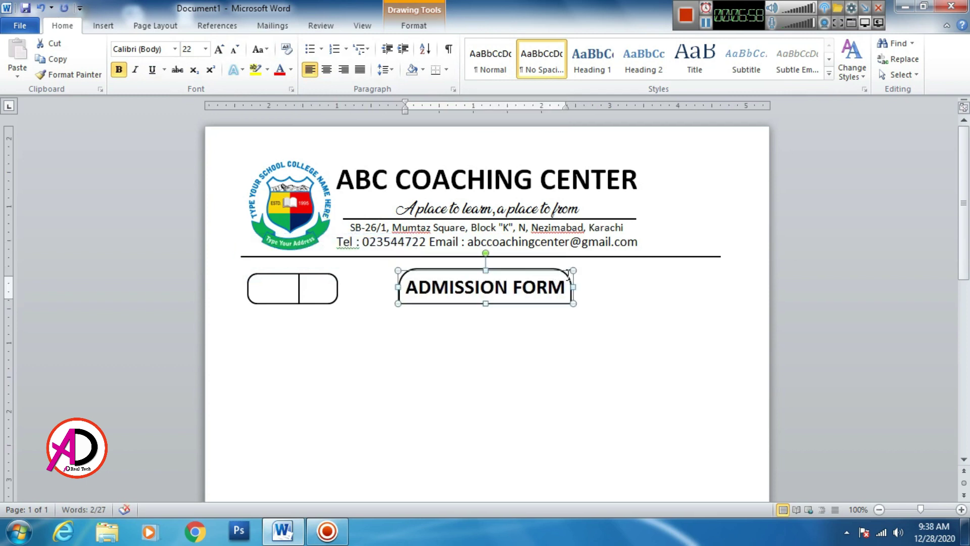
key(Up)
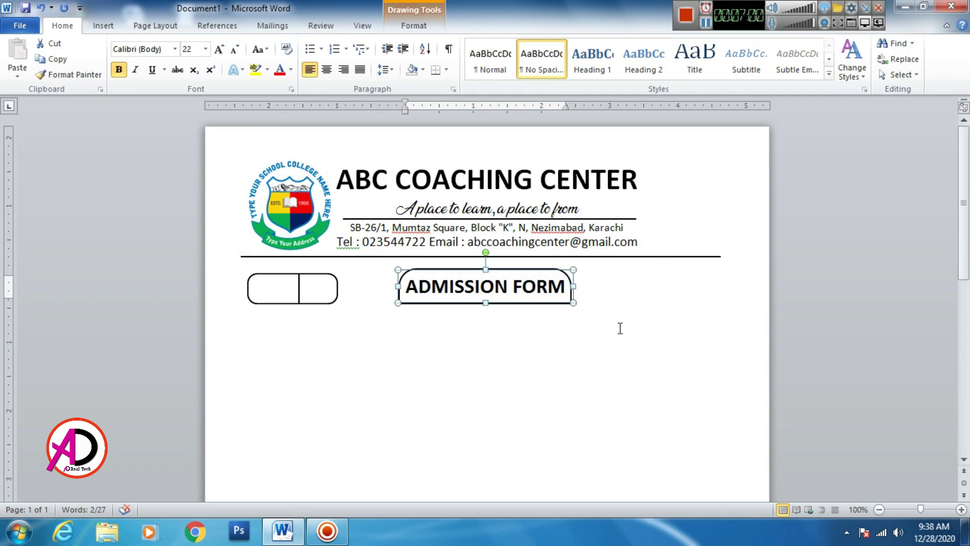
click(620, 329)
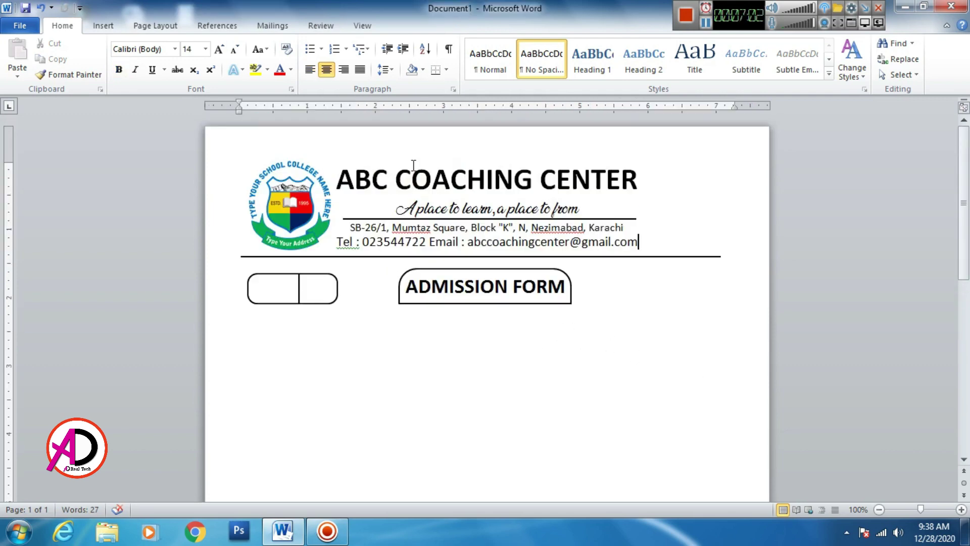
- Draw a rectangle as a square box to the right of the ADMISSION FORM heading
click(99, 21)
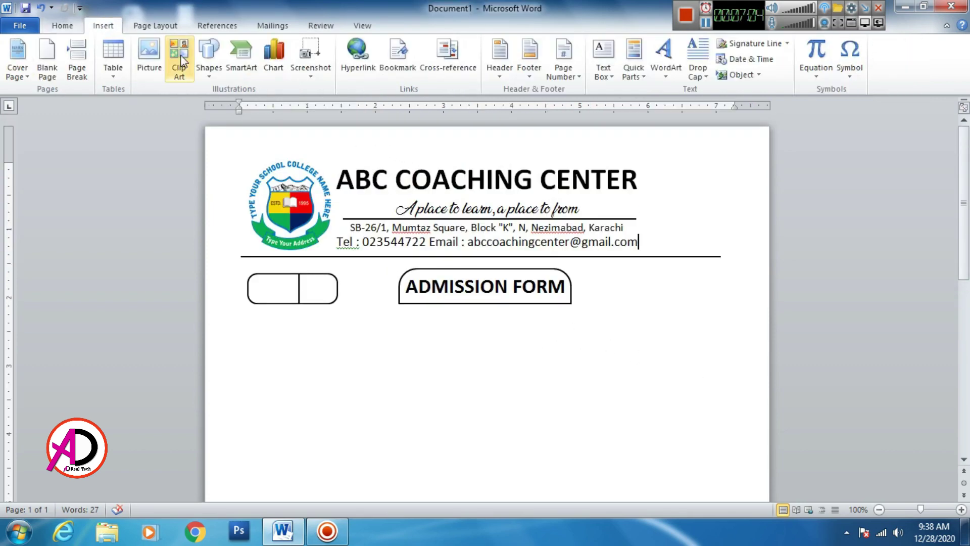
click(221, 68)
click(259, 105)
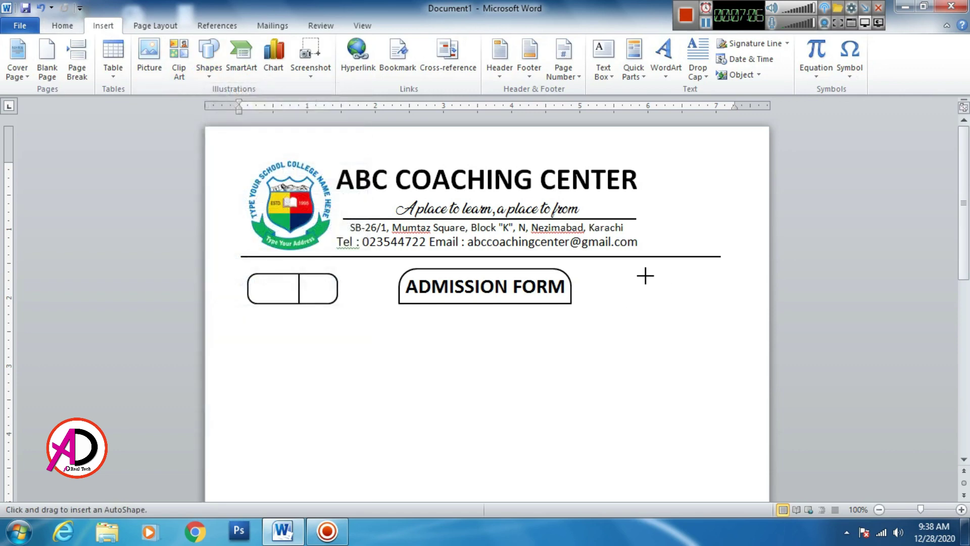
drag(623, 264, 715, 362)
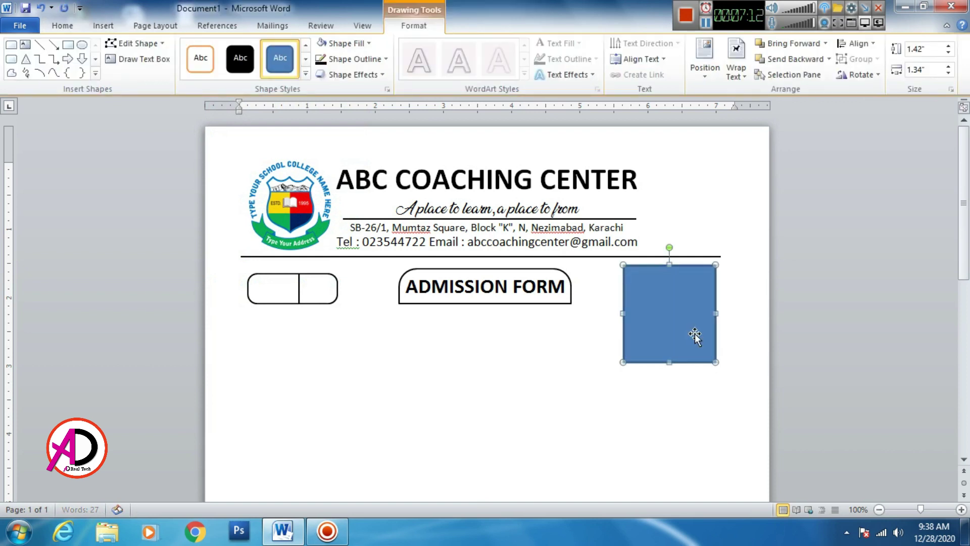
key(Right)
key(Right)
key(Right)
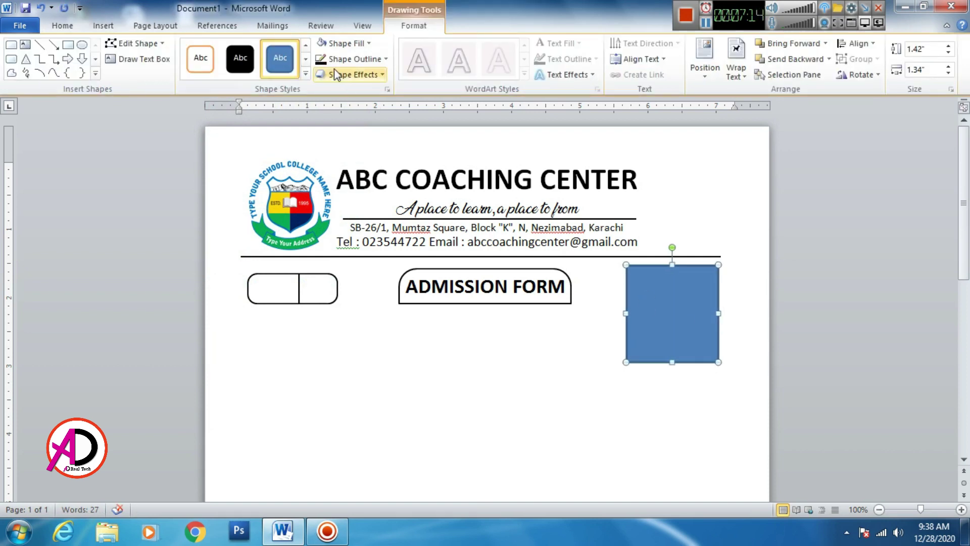
- Give the square no fill and a black 1 pt outline
click(359, 60)
click(348, 44)
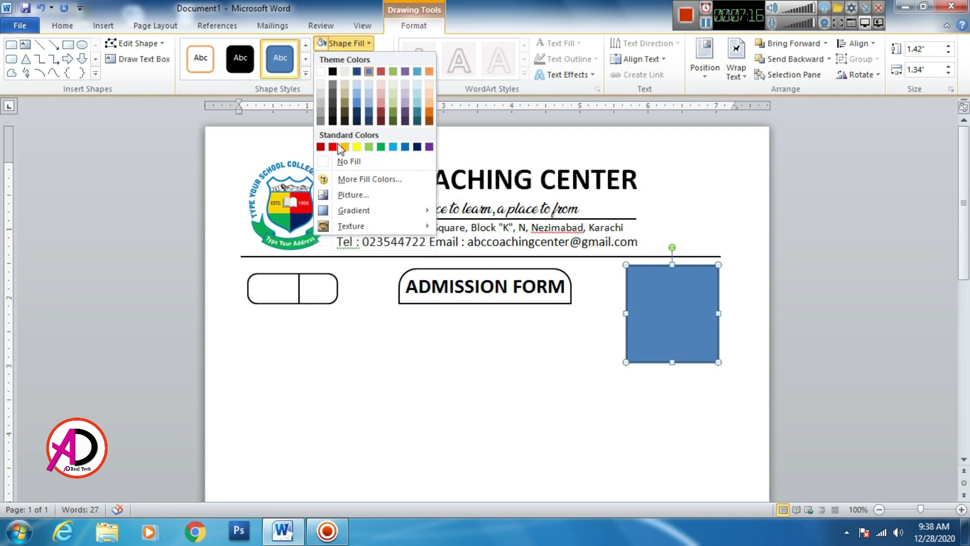
click(336, 158)
click(322, 59)
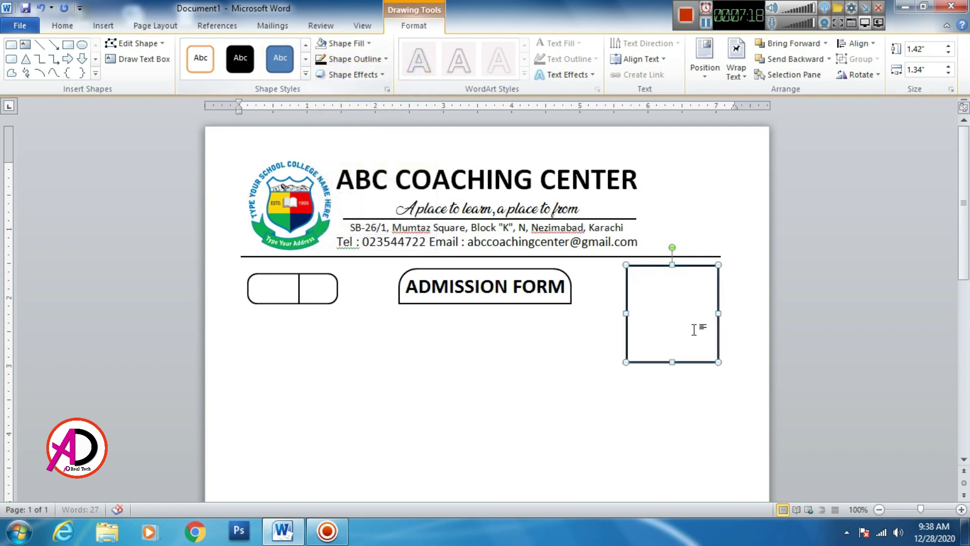
click(354, 59)
mouse_move(351, 211)
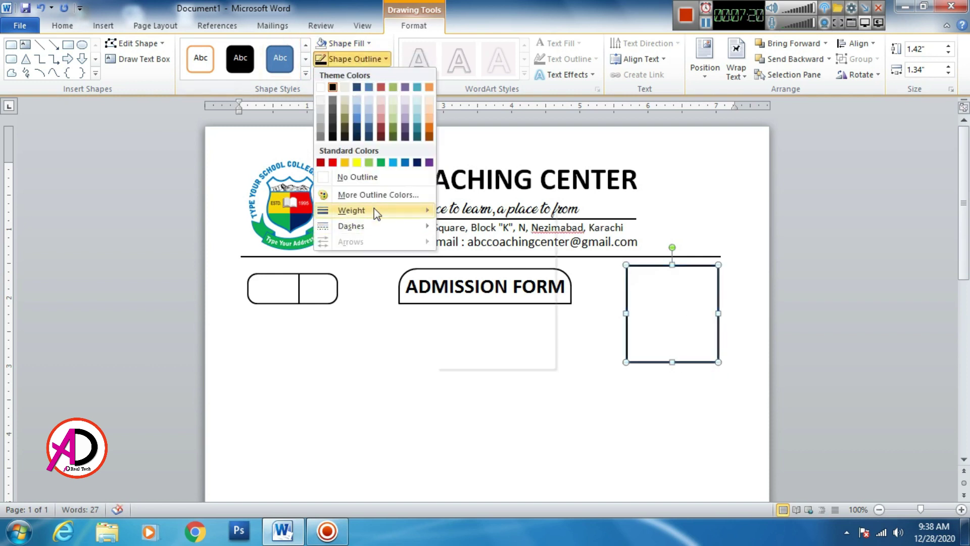
click(488, 259)
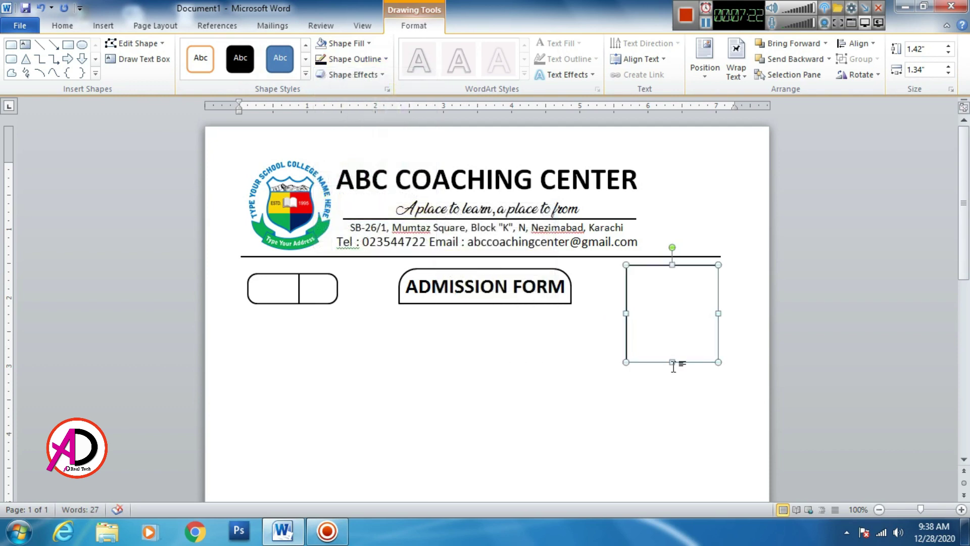
click(613, 368)
- Copy the ADMISSION FORM text box onto the small left rounded box
scroll(526, 351, down, 1)
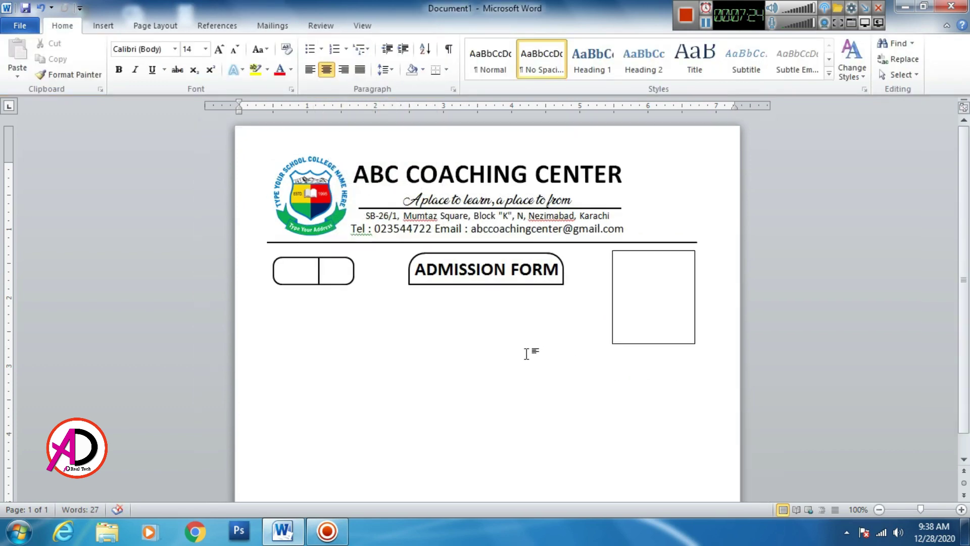
scroll(485, 302, down, 4)
scroll(291, 249, up, 1)
scroll(353, 288, up, 1)
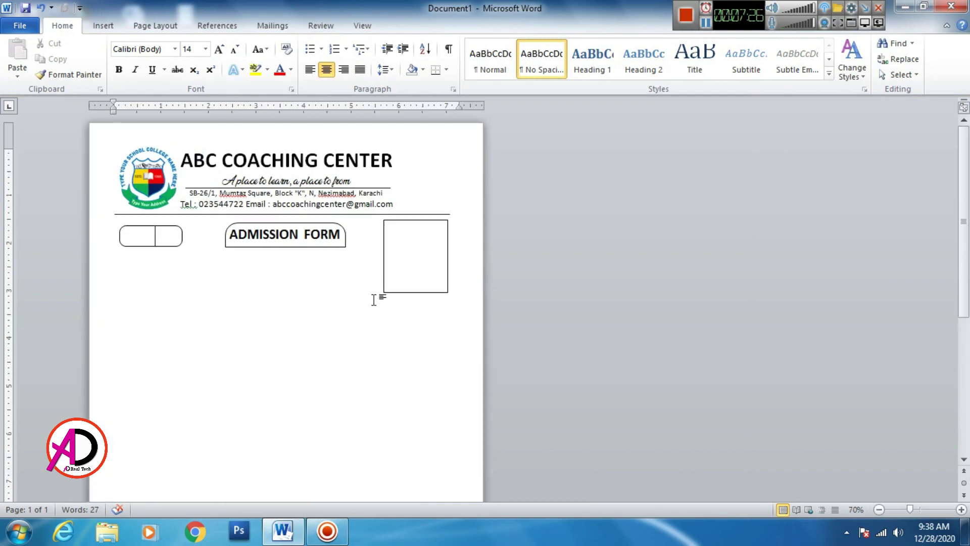
scroll(375, 298, up, 1)
scroll(364, 303, up, 1)
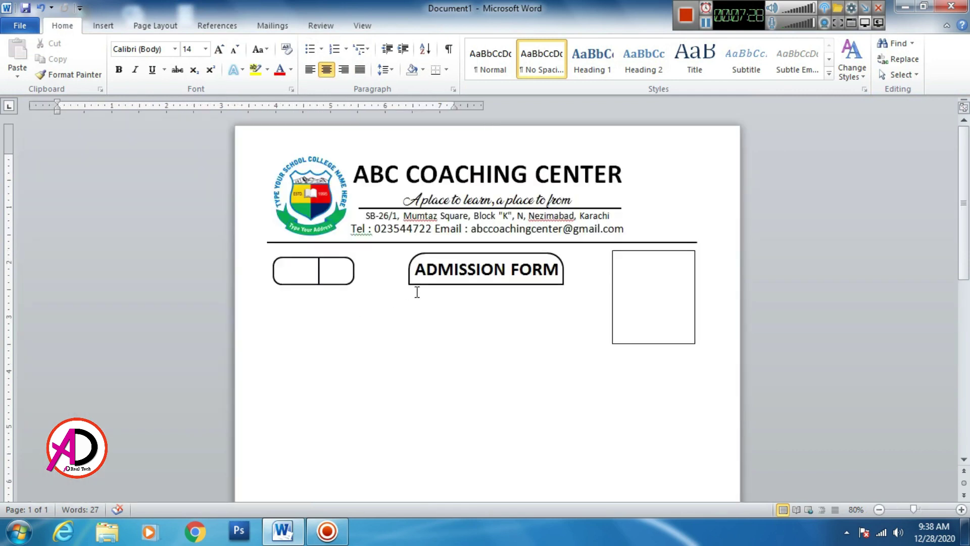
scroll(418, 290, up, 1)
click(457, 295)
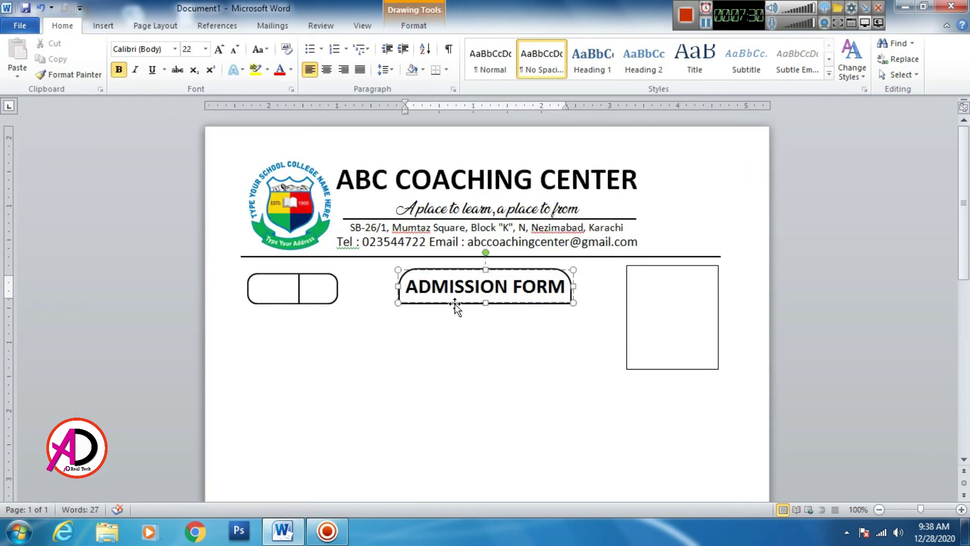
click(455, 304)
mouse_move(455, 305)
ctrl+mouse_down()
mouse_move(467, 315)
mouse_move(312, 305)
ctrl+mouse_up()
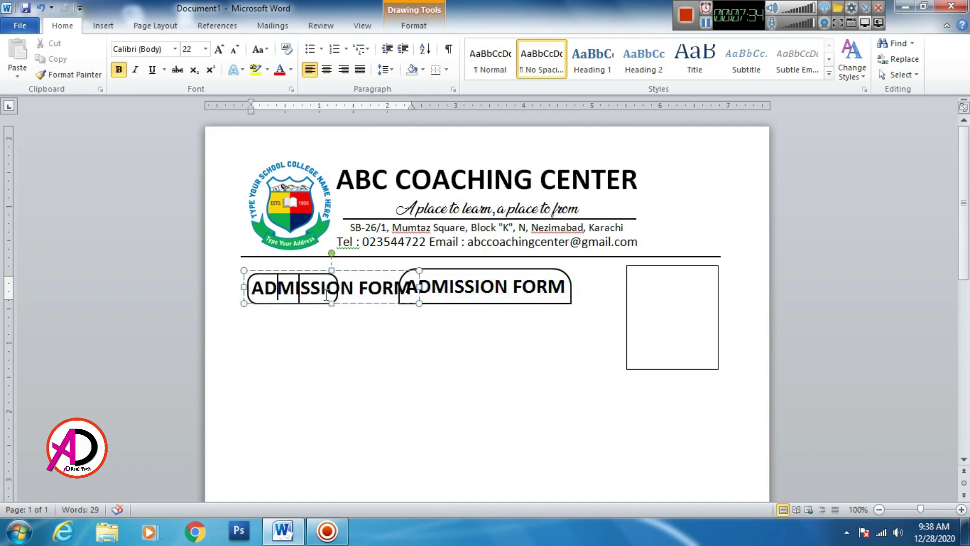
- Change the copy's text to 'G.R. NO', shrink it two font steps, and lower the box slightly
key(ctrl+a)
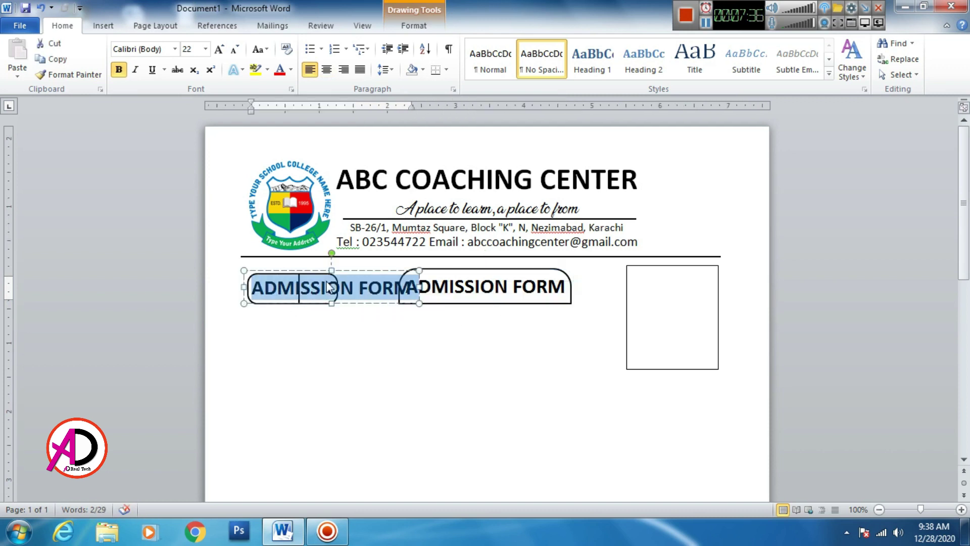
text(G.R)
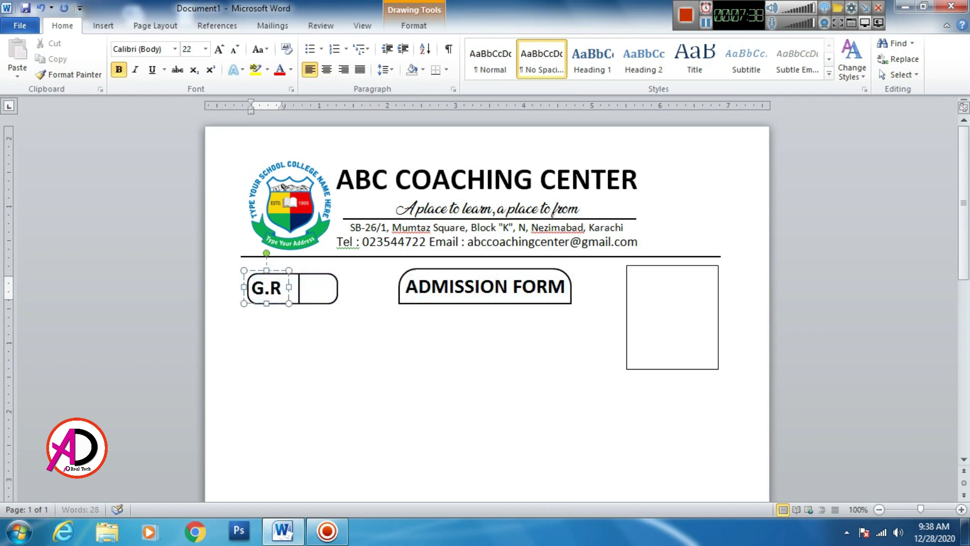
text(. NO)
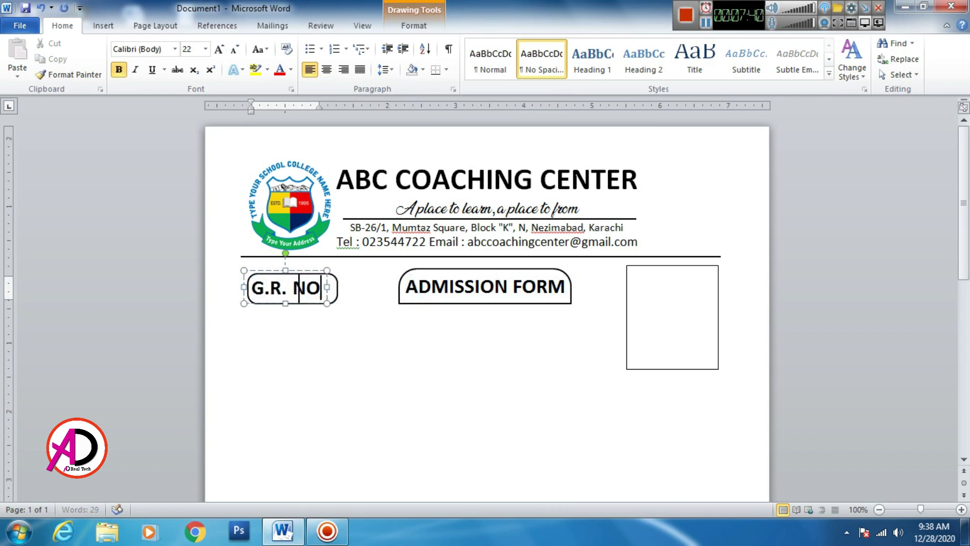
key(ctrl+a)
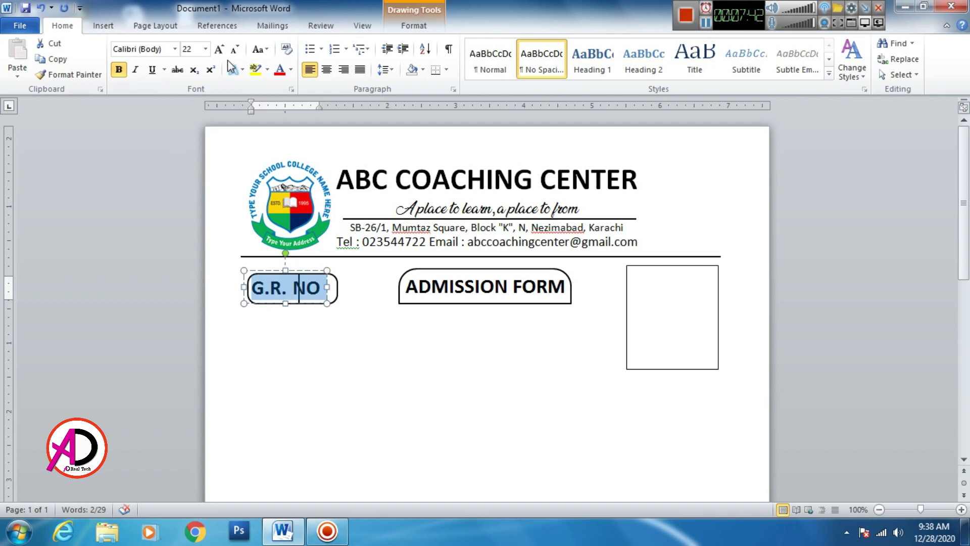
click(235, 49)
click(235, 49)
click(235, 49)
click(235, 49)
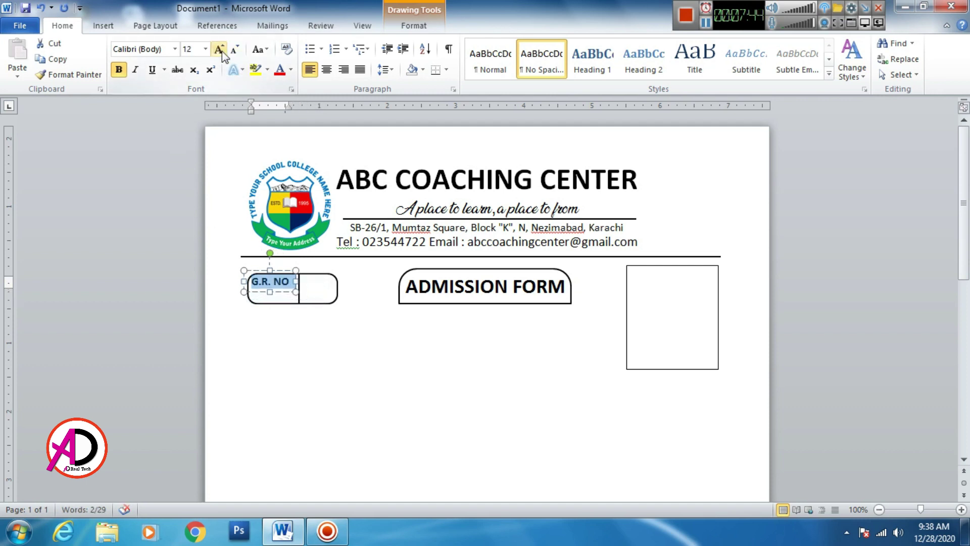
click(285, 109)
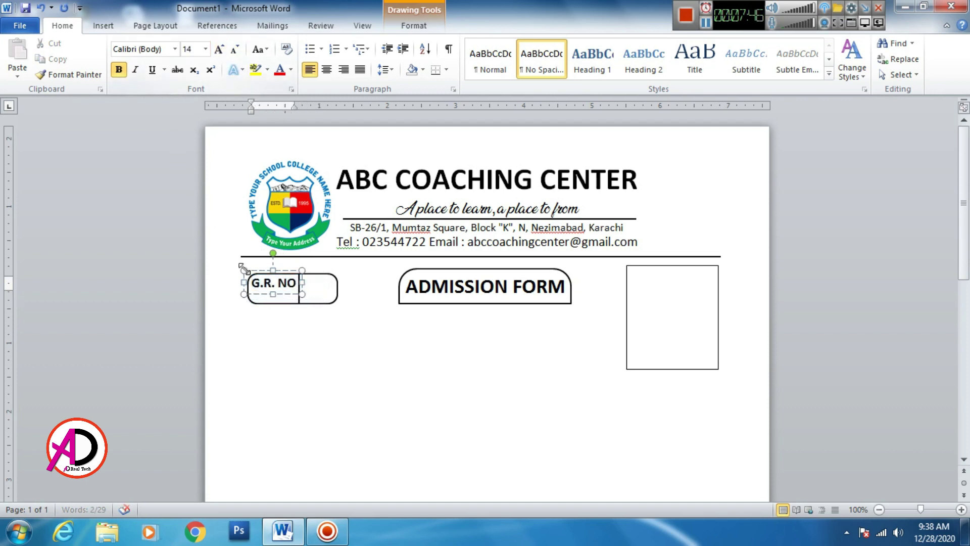
drag(283, 295, 285, 302)
click(343, 387)
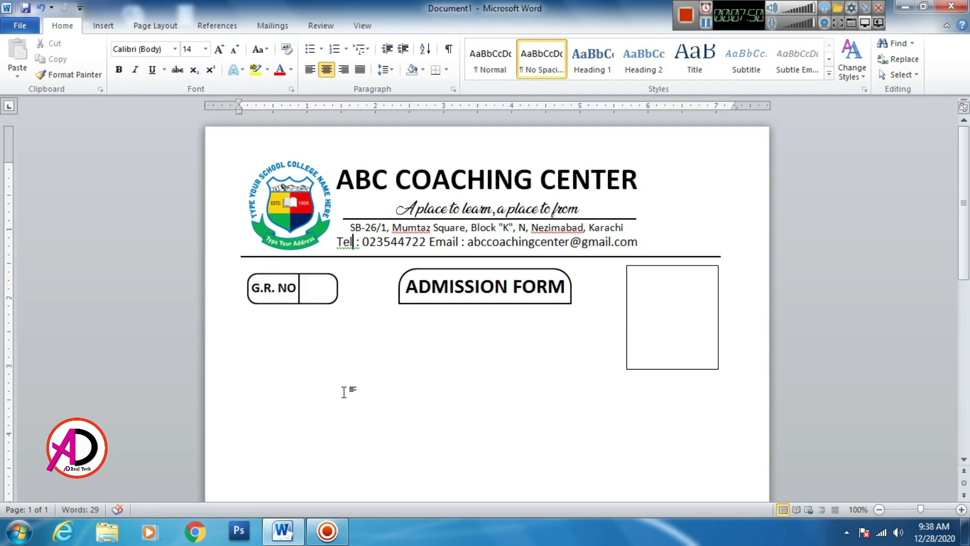
scroll(343, 390, down, 3)
scroll(347, 392, up, 2)
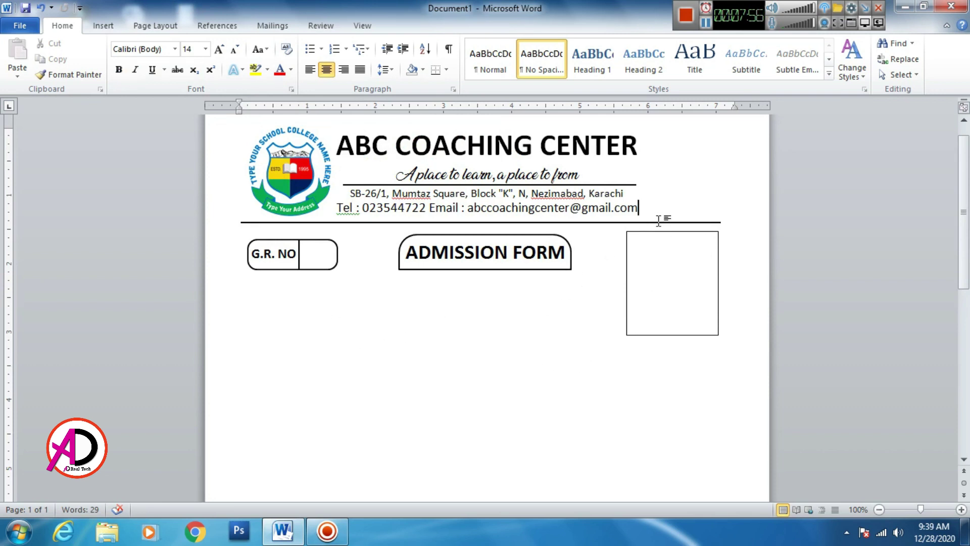
key(ctrl+z)
click(585, 272)
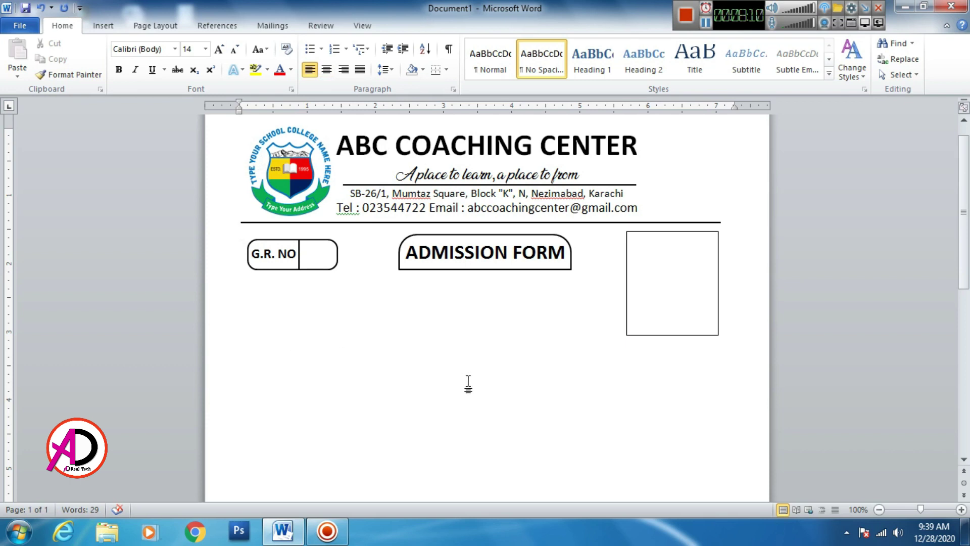
scroll(468, 384, up, 1)
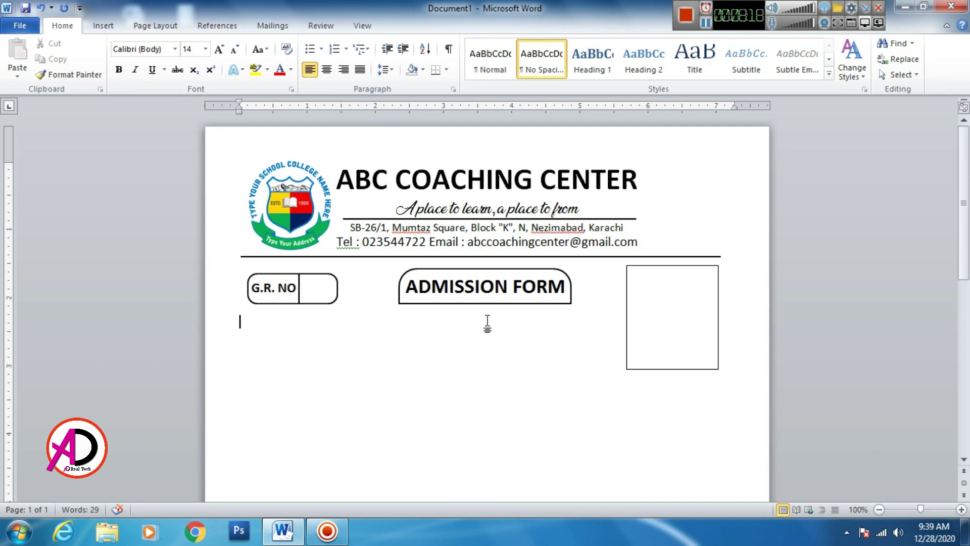
- Type 'Date:' with an underscore blank, adding a blank line above it and a new line after
text(Dat)
text(e: )
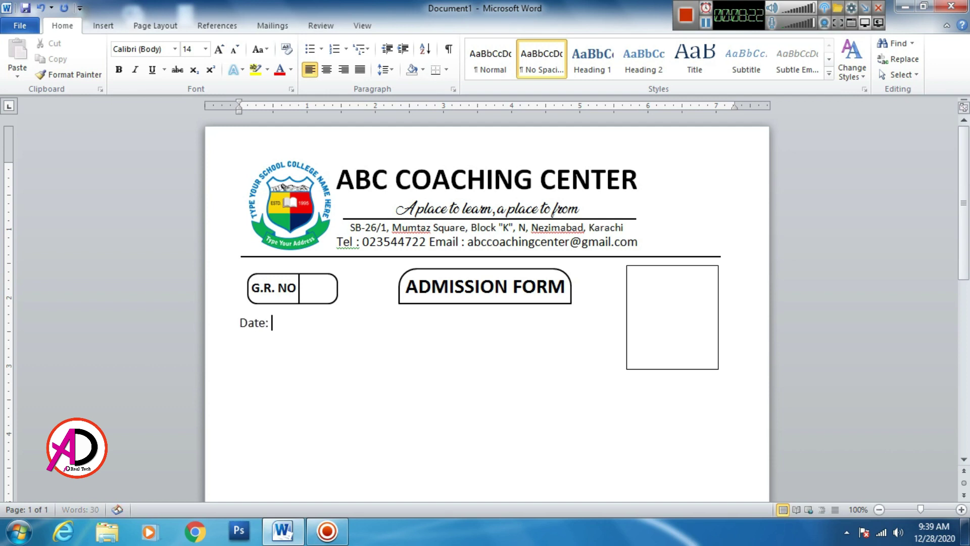
text(______________________)
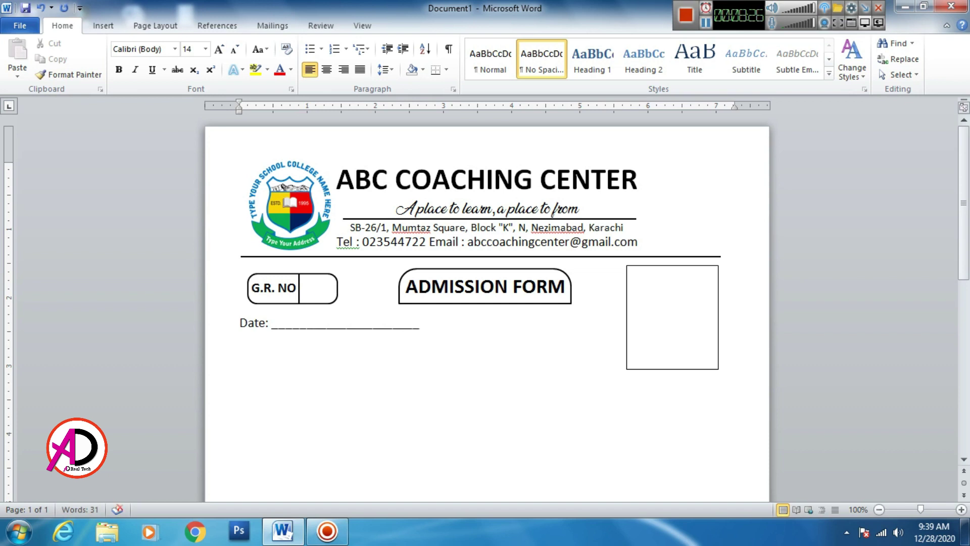
key(Left)
key(Left)
key(Left)
key(Left)
key(Left)
key(Left)
key(Return)
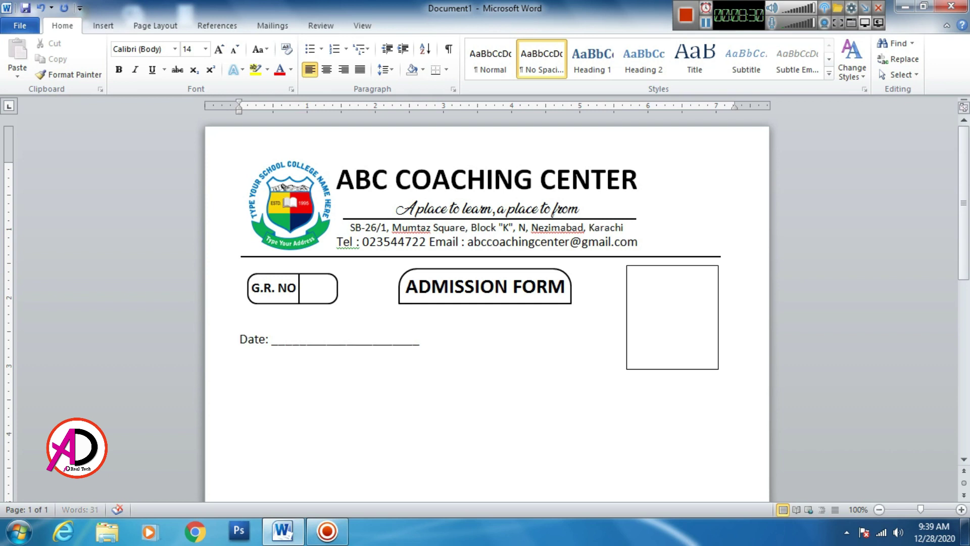
click(457, 341)
key(Return)
scroll(484, 372, down, 2)
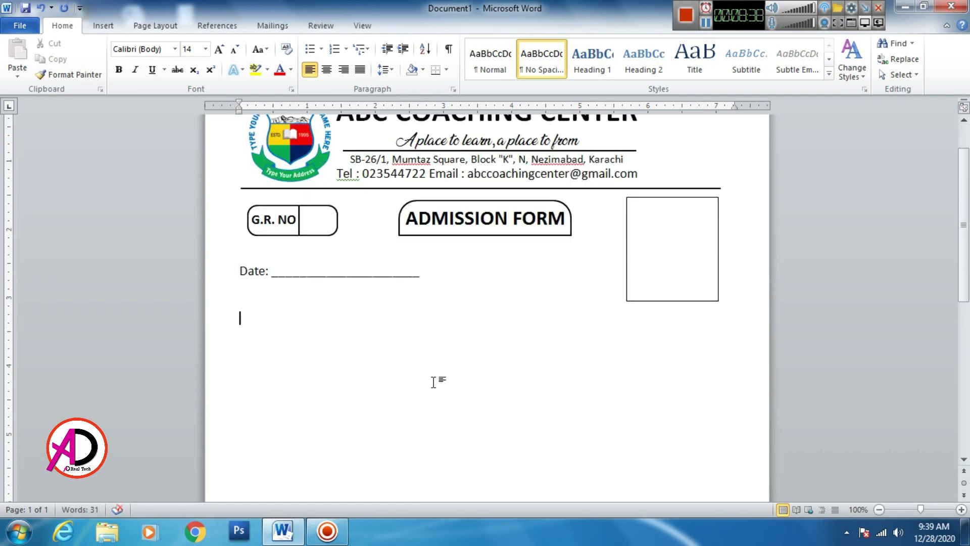
- Type bold Name of Student, Father's Name/Guardian's Name, Date of Birth and Religion fields with blanks
key(ctrl+b)
text(Name of Student:  )
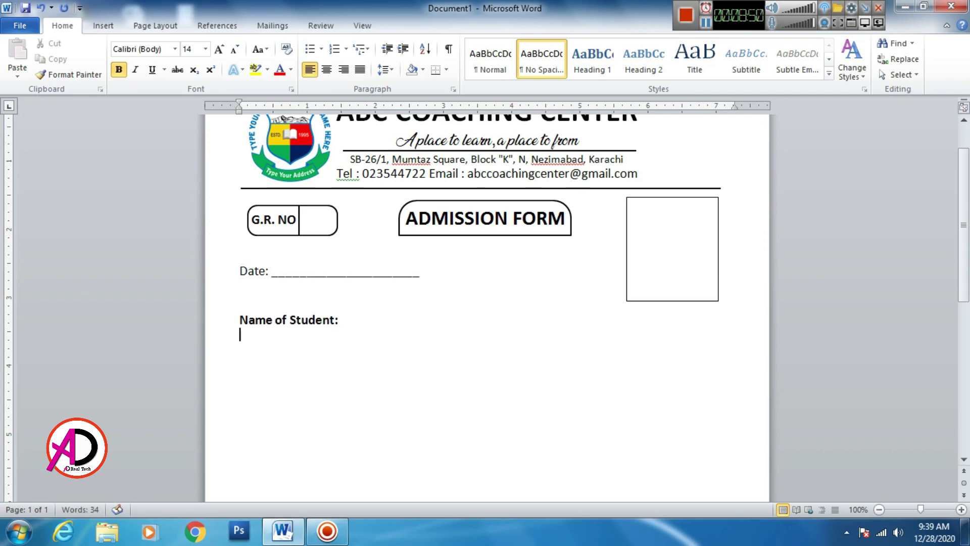
text(Father's Name/ G)
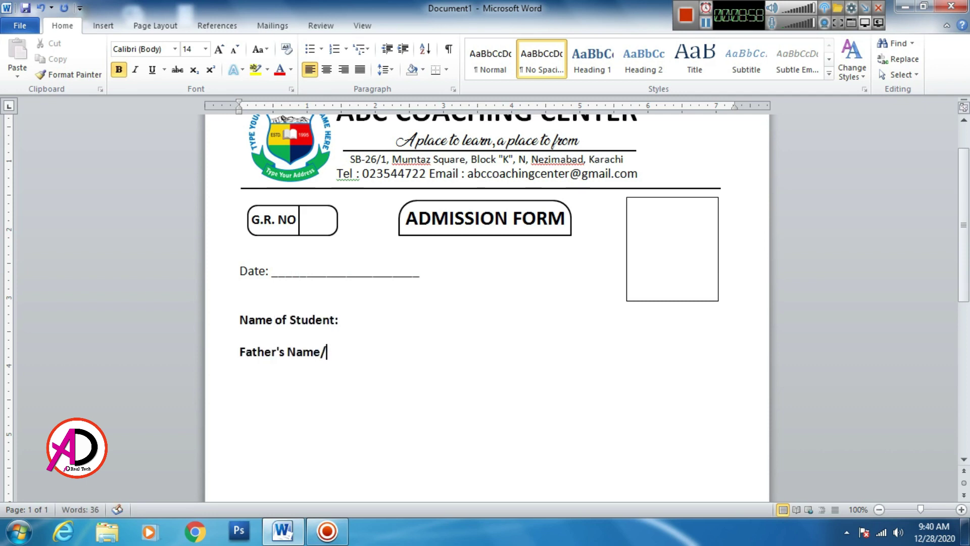
text(uardian)
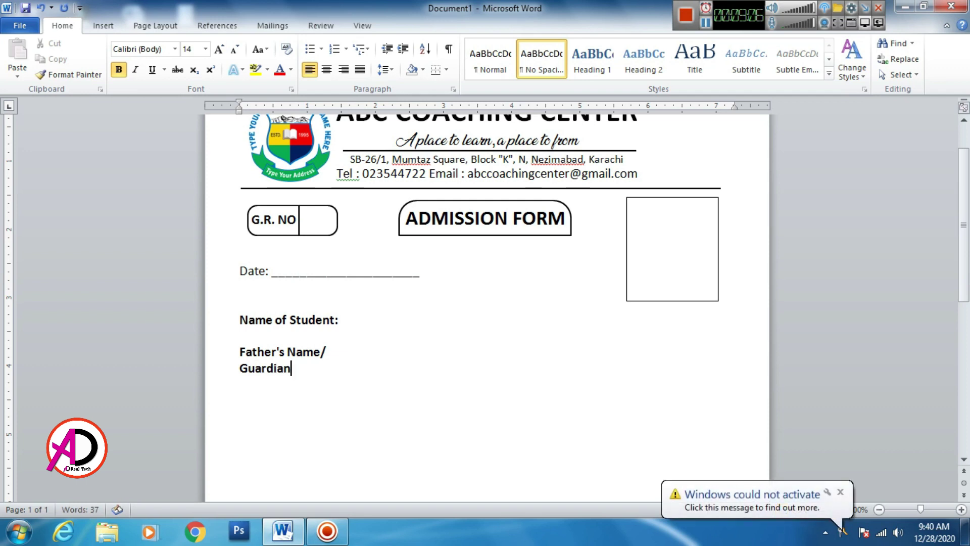
text('s Name:)
key(Return)
key(Return)
text(Date)
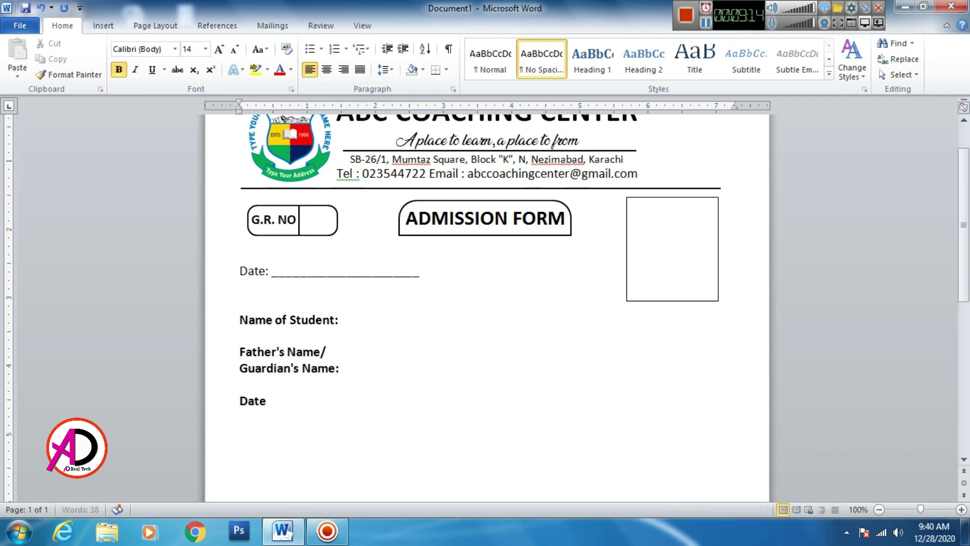
text( of Birth:__________________________)
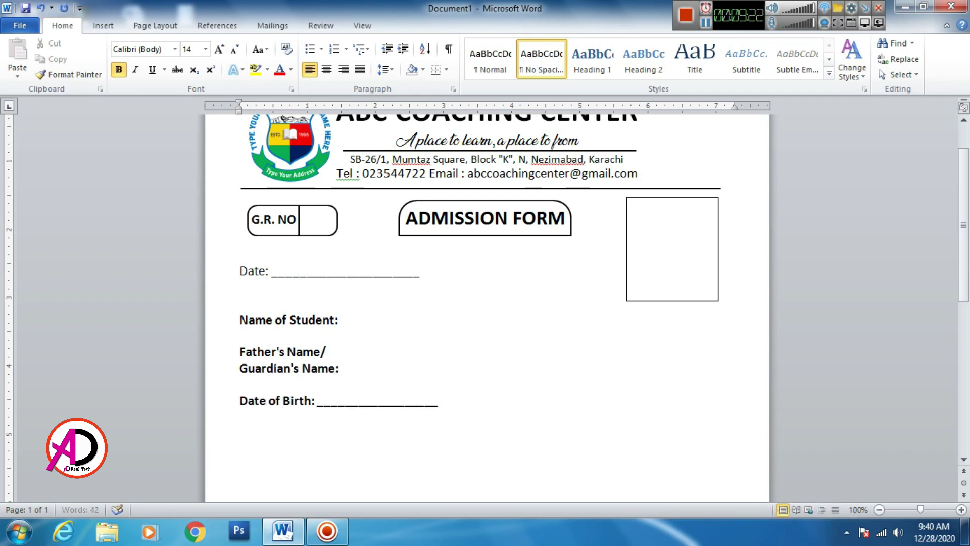
text(____     Reli)
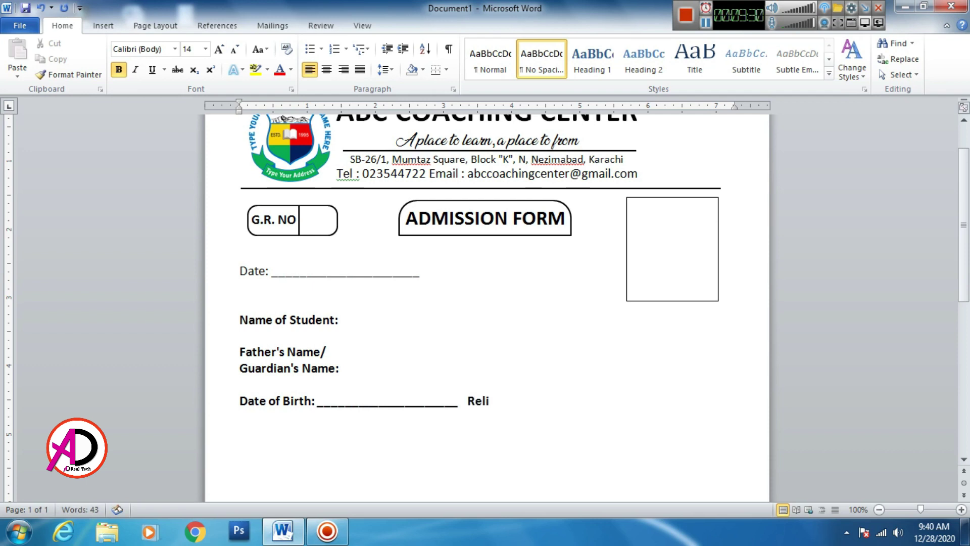
text(gion:______________________________________)
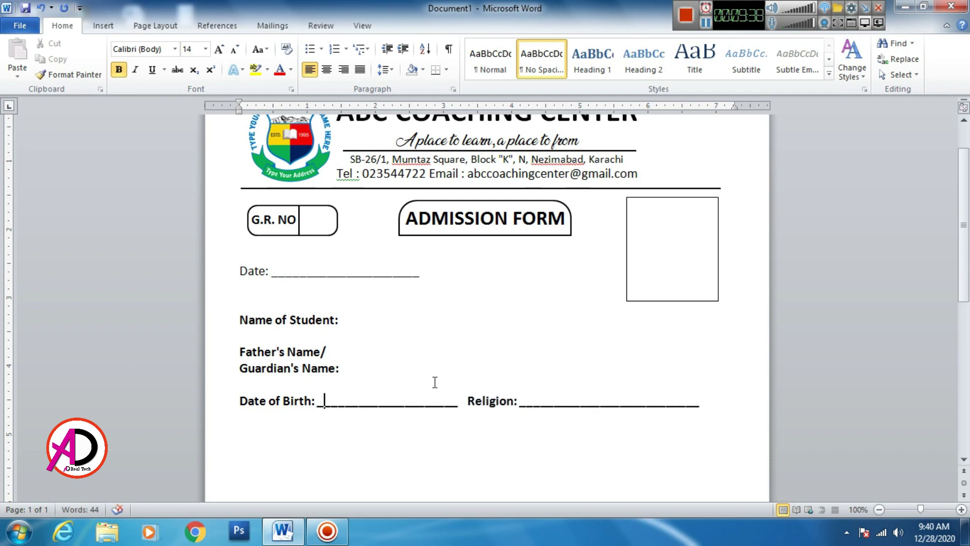
text(____)
key(End)
key(Return)
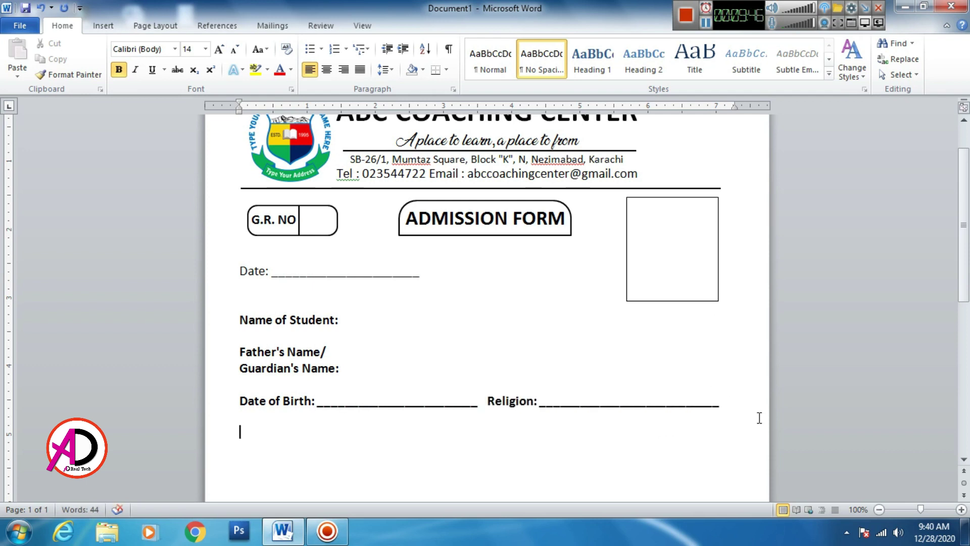
- Add the Mobile/Telephone and Nationality fields with underscore blanks on one line
text(Mobile/Tele)
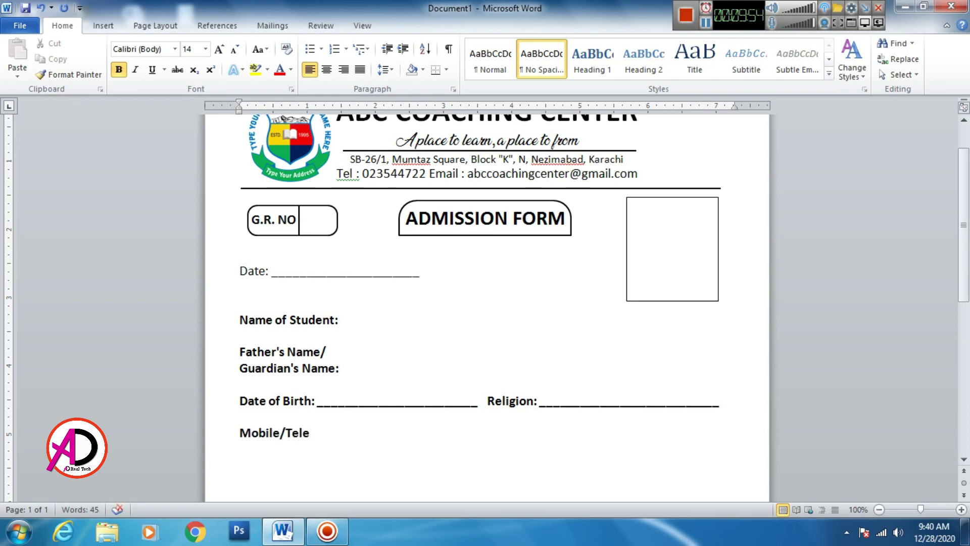
text(phone: ____________________________)
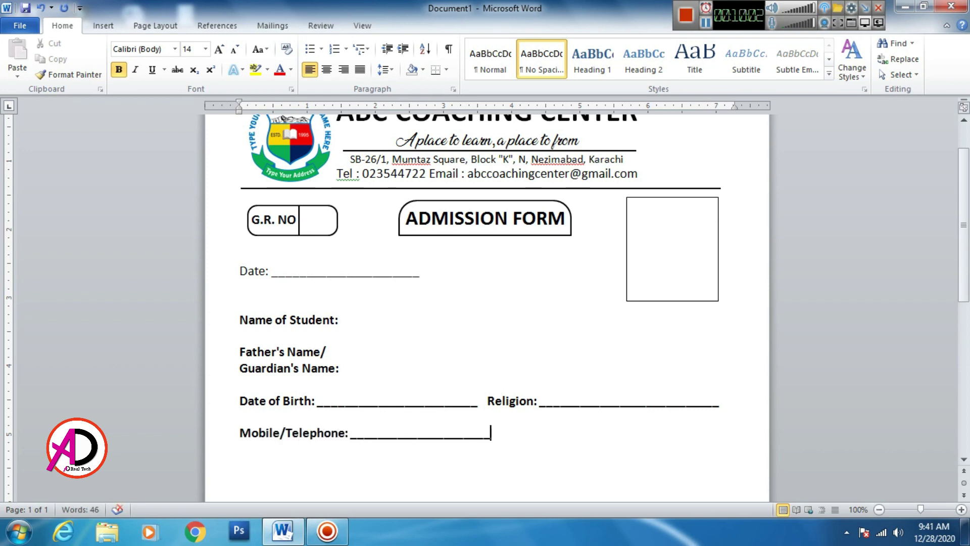
key(BackSpace)
text(tion)
key(BackSpace)
text(ona)
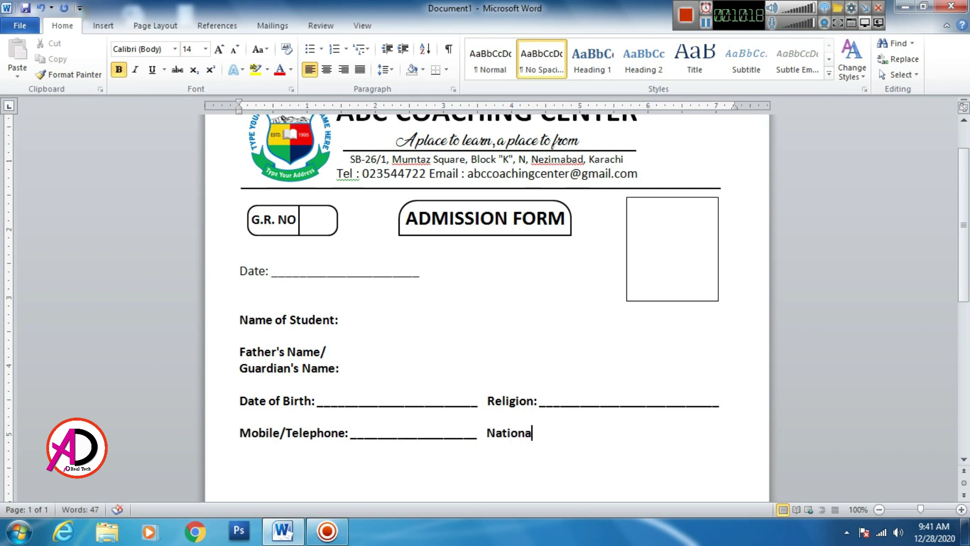
text(lity: _________________________)
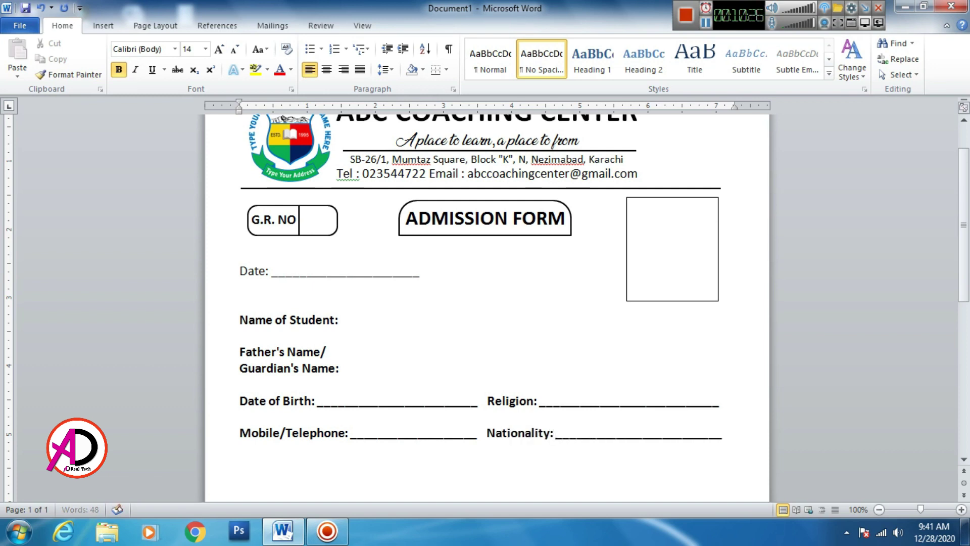
- Add the Qualification and Email fields with underscore blanks, leaving a blank line above
key(Return)
text(Qualification)
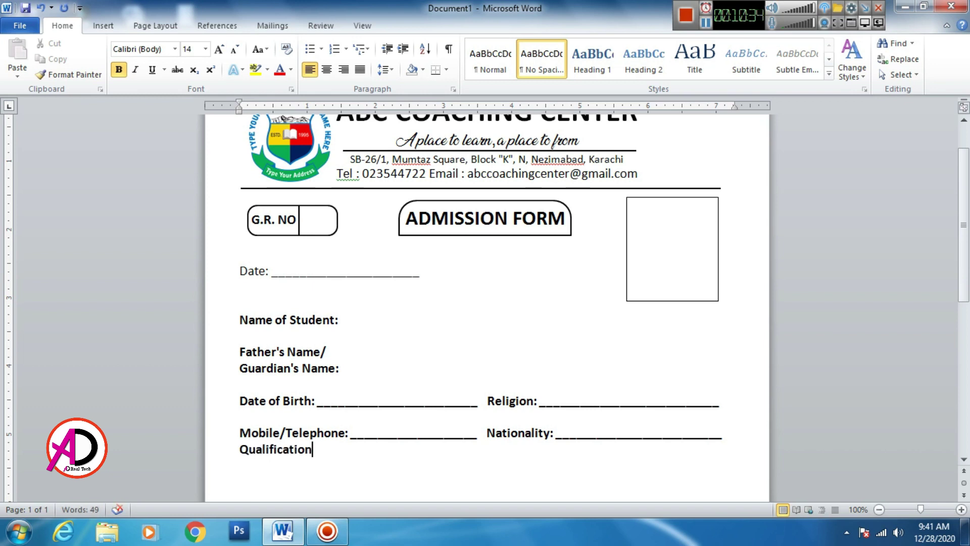
key(Home)
key(Return)
text(________________________)
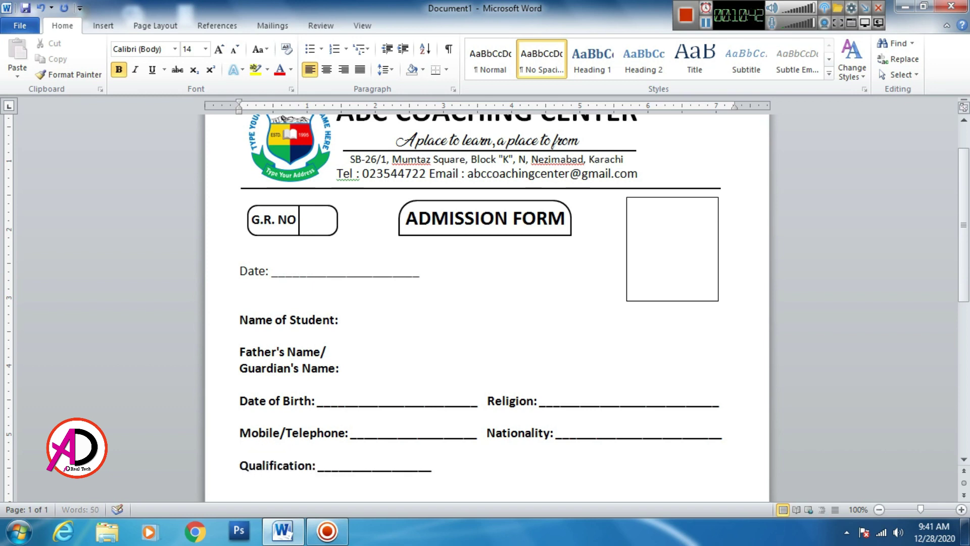
text(___________   Email)
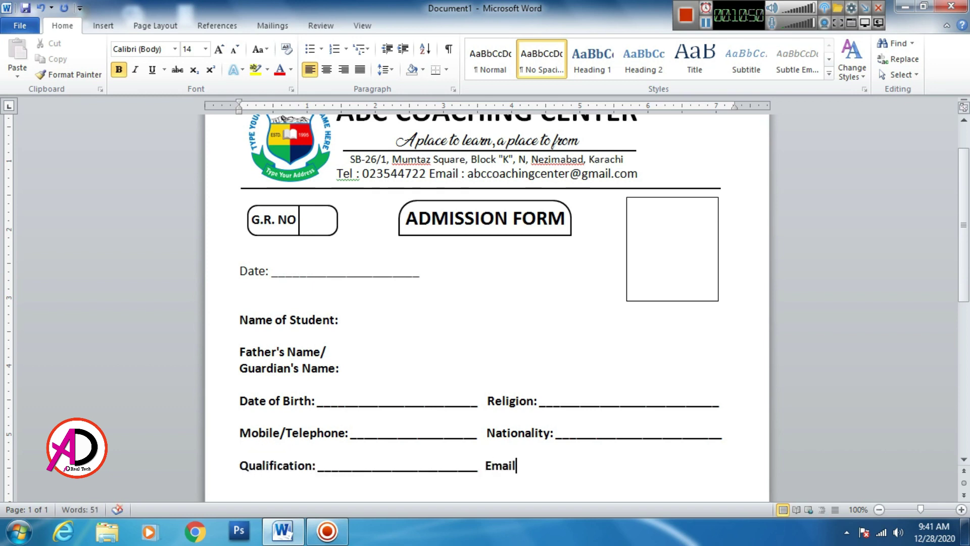
text(: ____________________________________________)
- Type the Gender line with the Male option and the 'Parental's Alerts:' label, checking its spelling
key(Return)
key(Return)
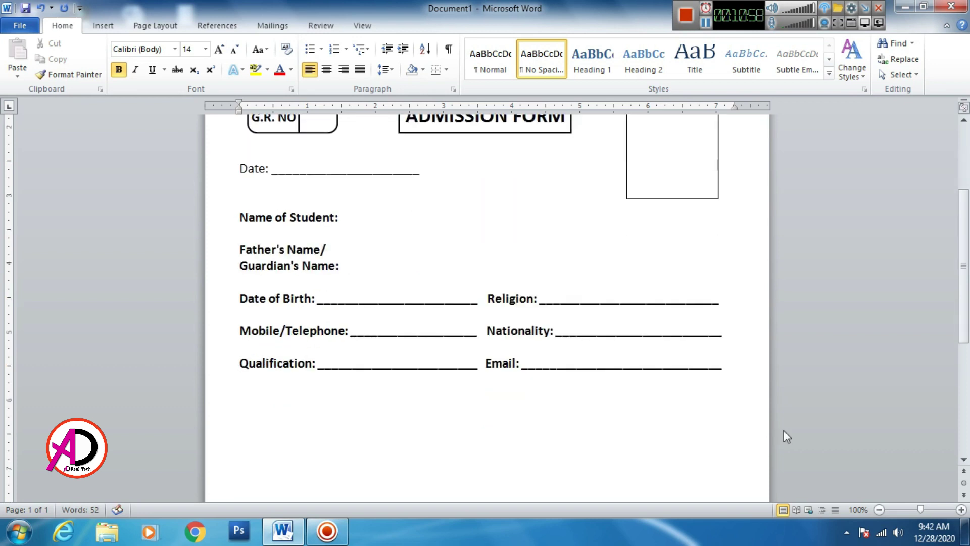
text(Gender:    )
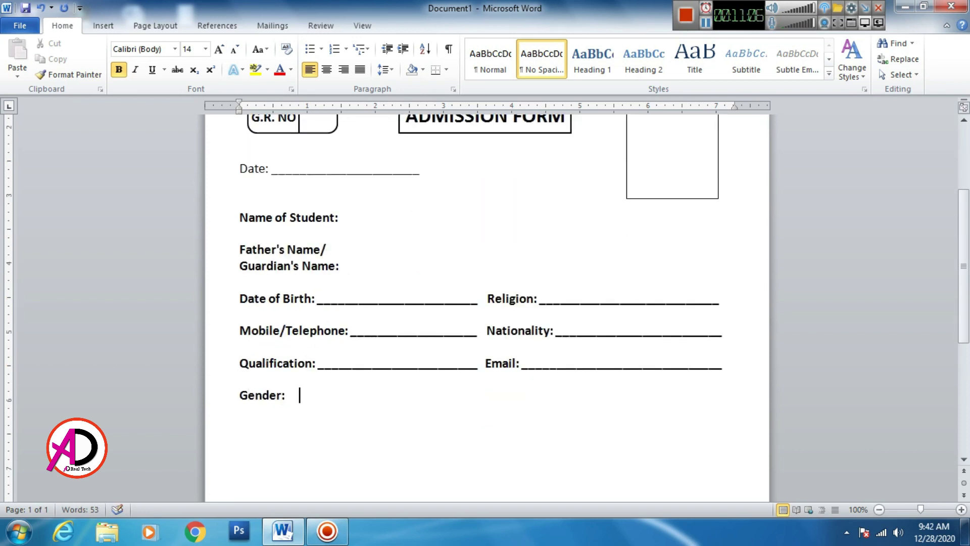
text(Male    Fema)
text(le)
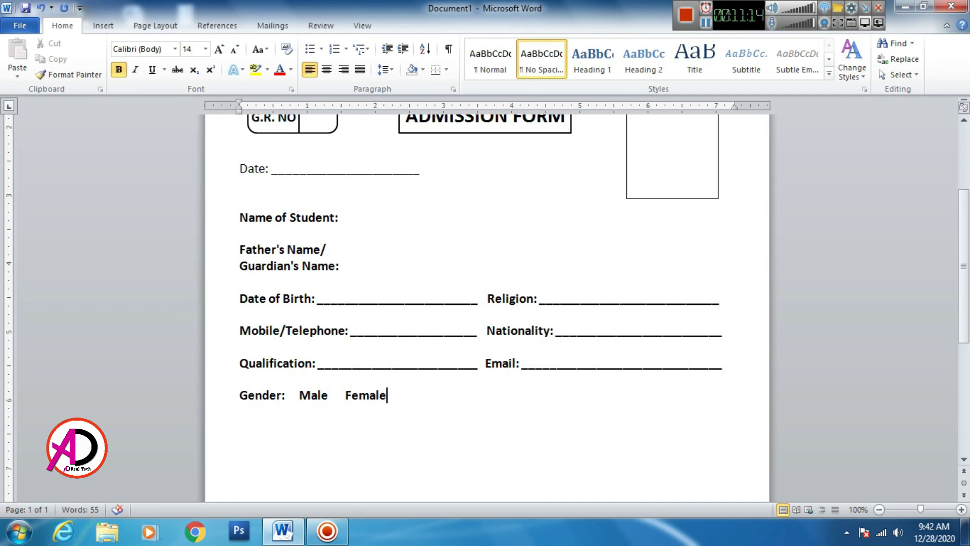
text(arent)
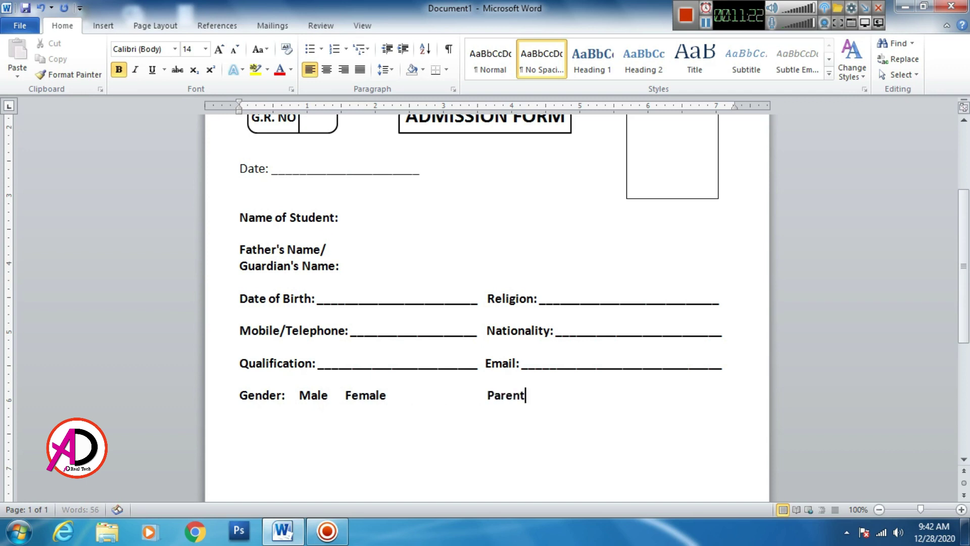
text(al's Alerts:)
right_click(536, 399)
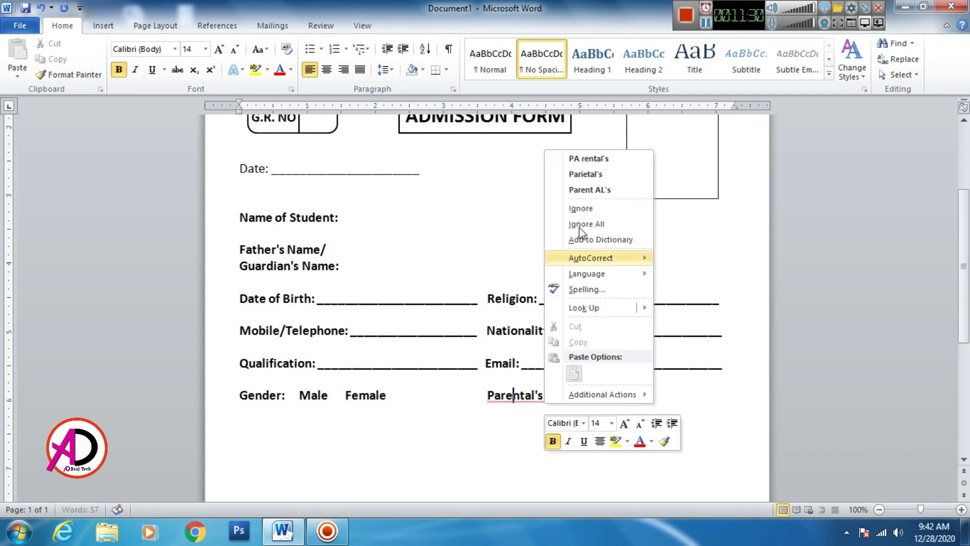
- Add Email and SMS as alert choices, widen the Male–Female spacing, and begin 'Adress'
click(647, 407)
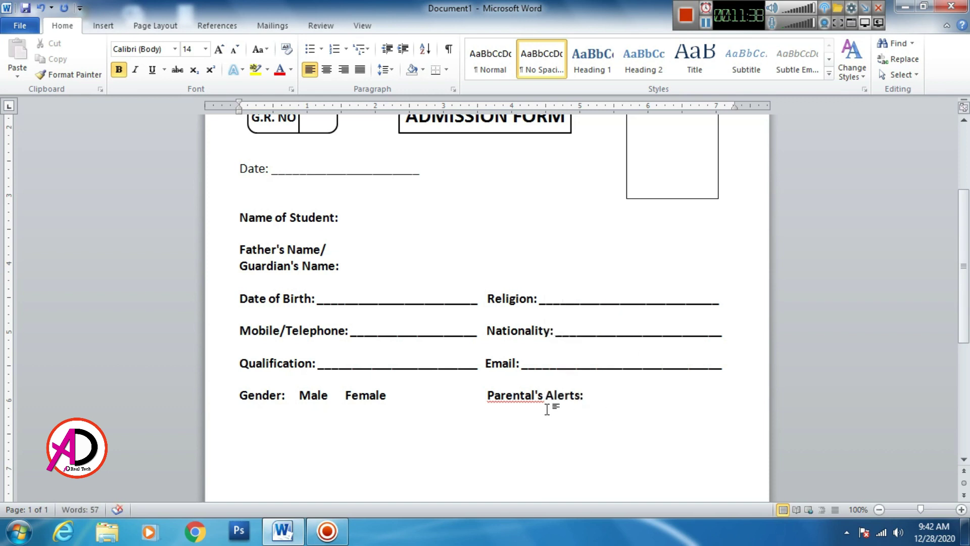
text(Email)
click(299, 395)
click(347, 395)
click(632, 395)
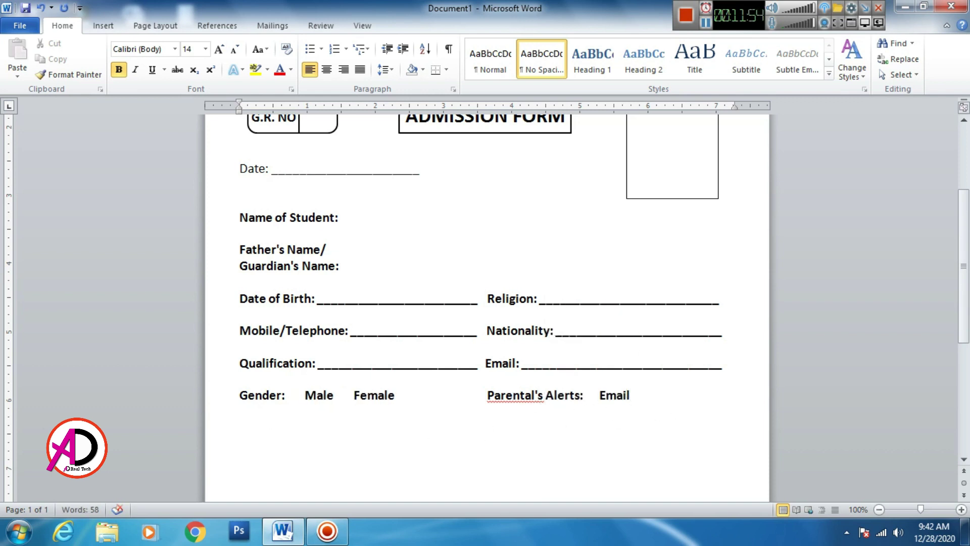
text(SMS  )
text(Adress)
- Finish the 'Address:' label, correct its spelling, and add long underscore blank lines
scroll(504, 427, down, 8)
scroll(505, 427, up, 4)
text(:)
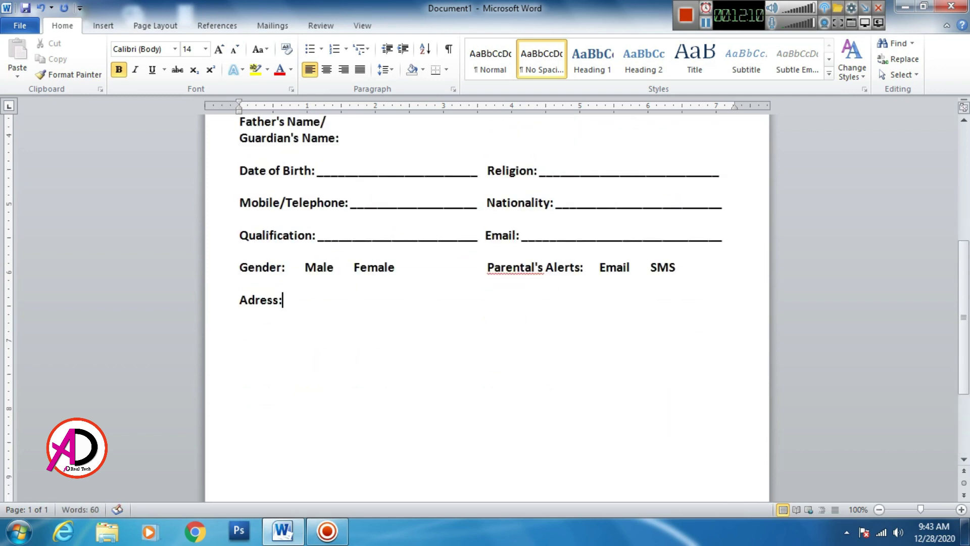
text(d)
click(289, 299)
text(_____________________________________________________________________)
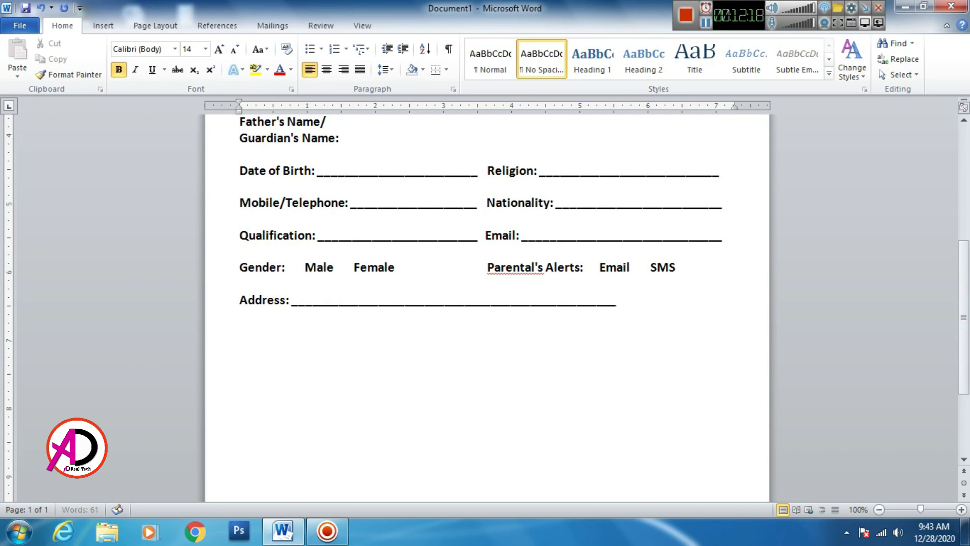
text(________________________________________________________)
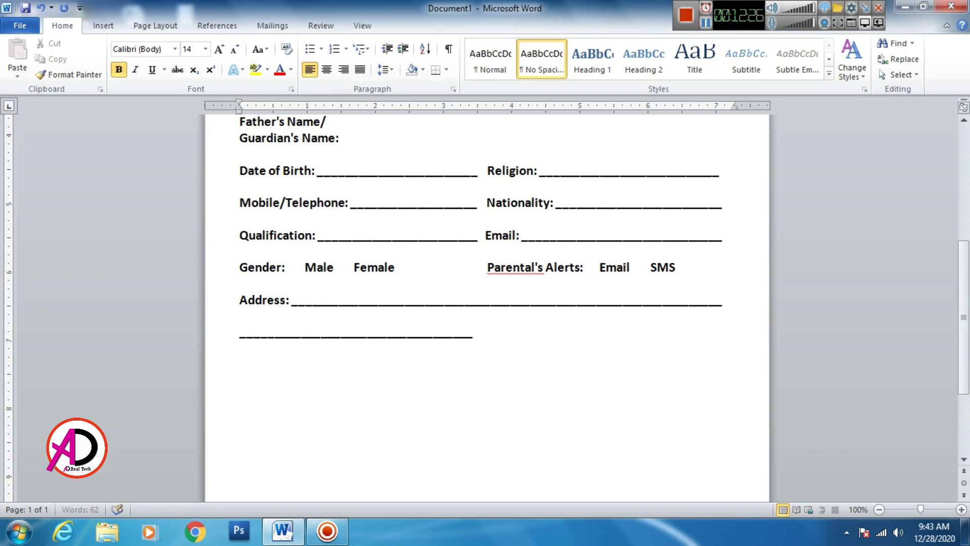
text(___________________________________________________________)
key(Return)
text(c)
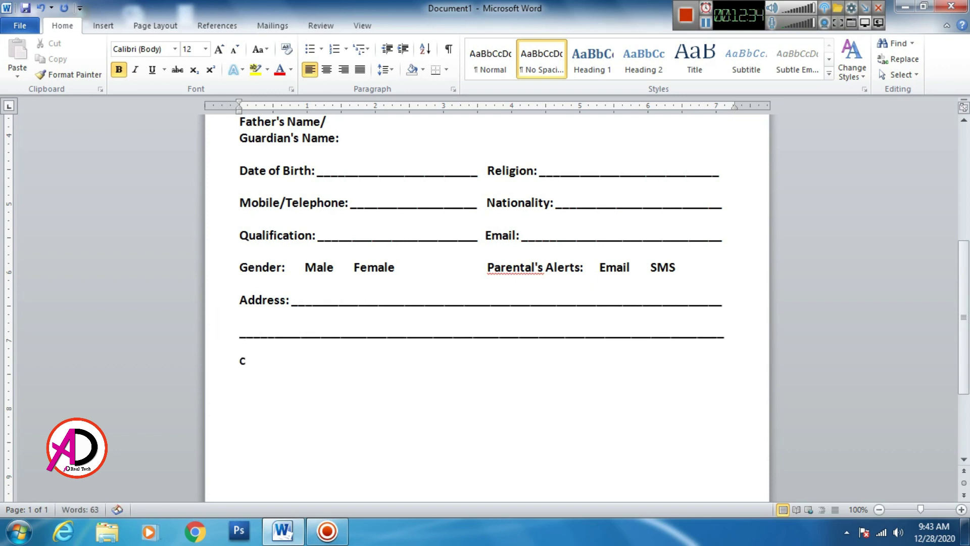
- Type 'Class/Course to be Joined:' with Timings and 'to:' underscore blanks
text(lass/Course to be Joint)
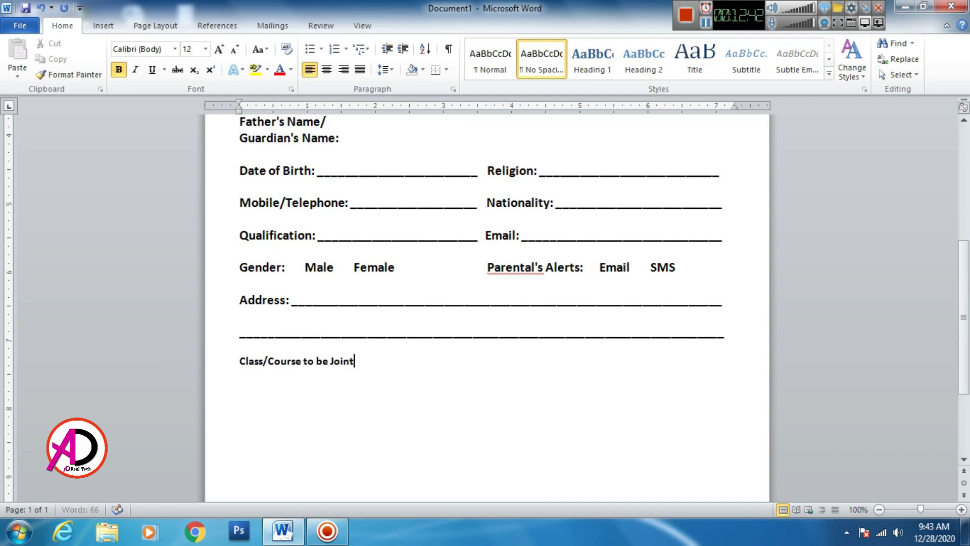
key(BackSpace)
text(ed: ______________________________ T)
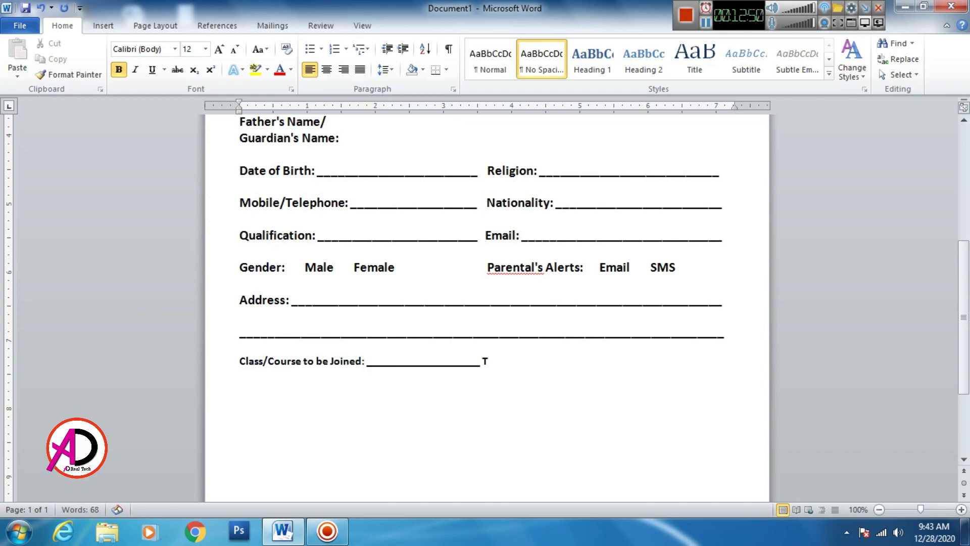
text(imings: ___________________________)
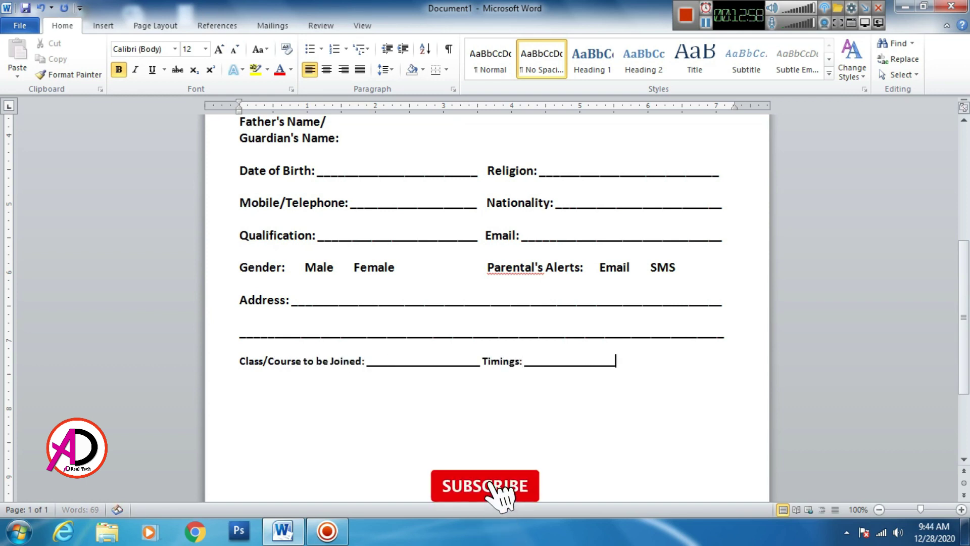
text(to: _____________________)
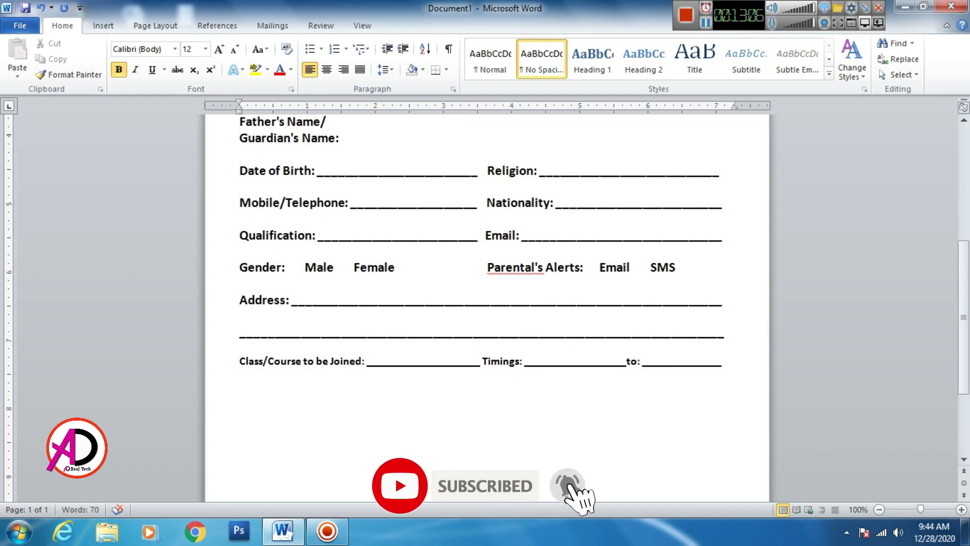
- Add a signature underline with 'Signature of the Applicant' beneath it, undoing the automatic border
scroll(418, 429, down, 5)
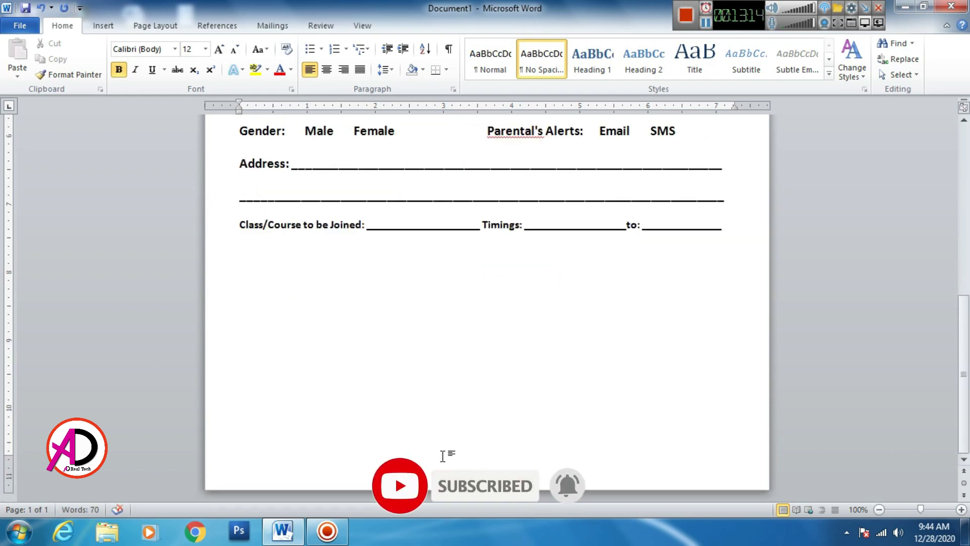
scroll(443, 457, up, 6)
scroll(390, 296, up, 4)
scroll(401, 314, up, 4)
scroll(287, 277, down, 6)
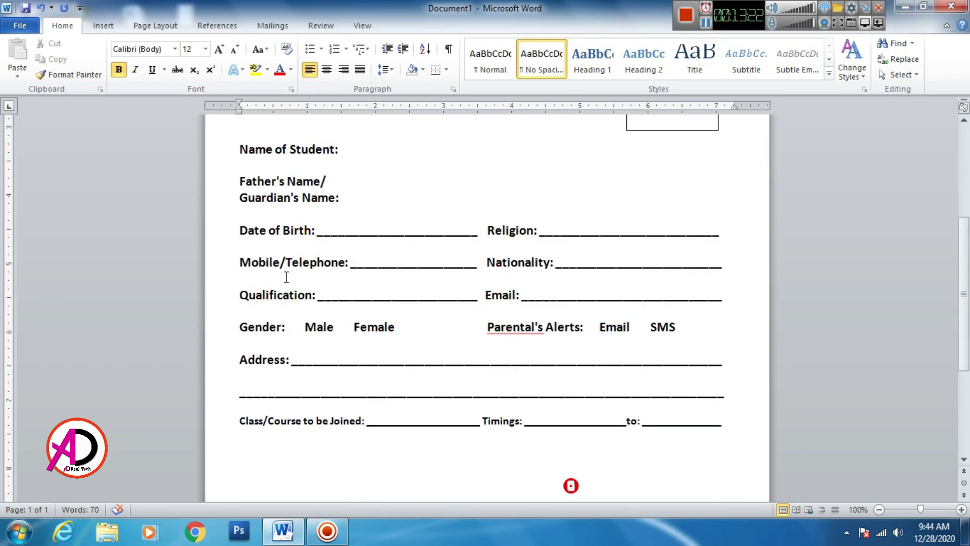
scroll(286, 276, down, 3)
click(371, 377)
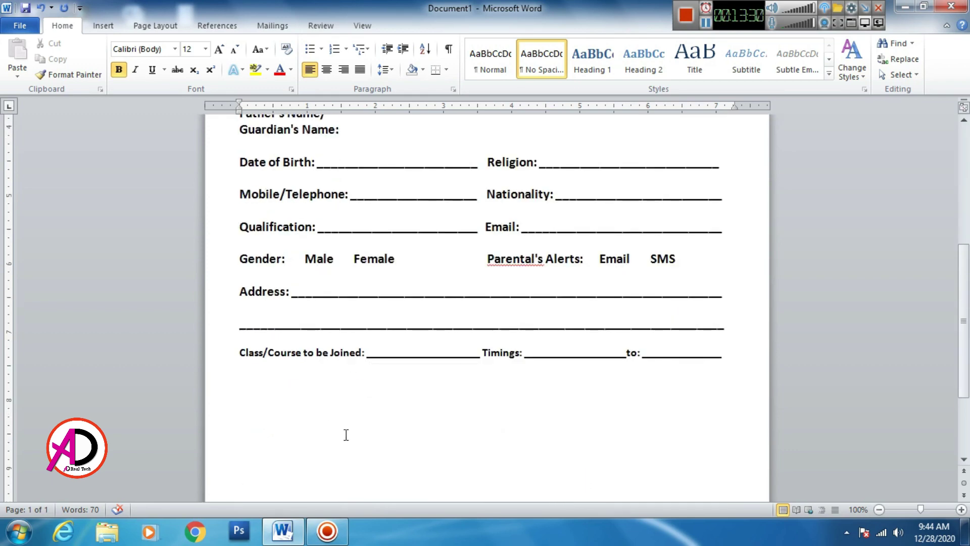
text(__________________________)
text(_________)
key(Return)
key(ctrl+z)
text(Signature of th)
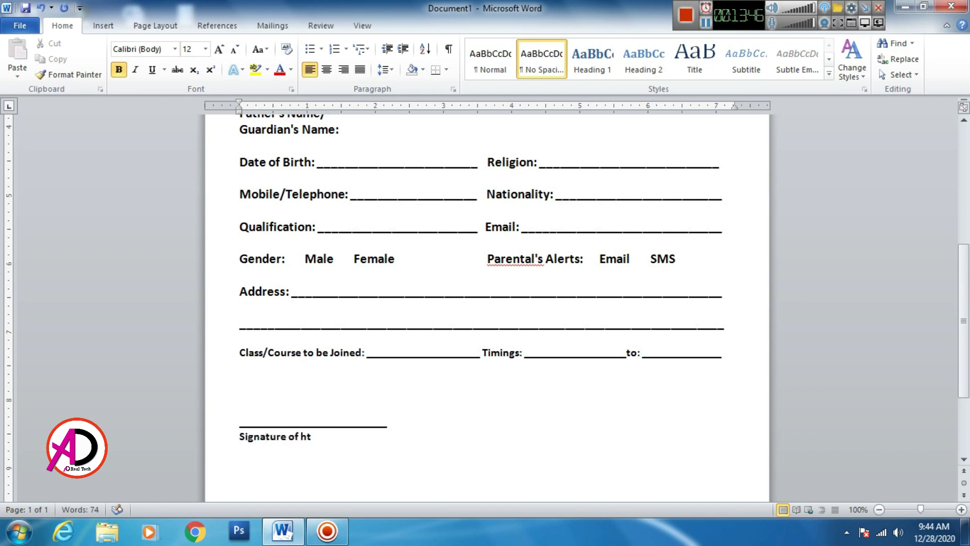
text(e Applicant)
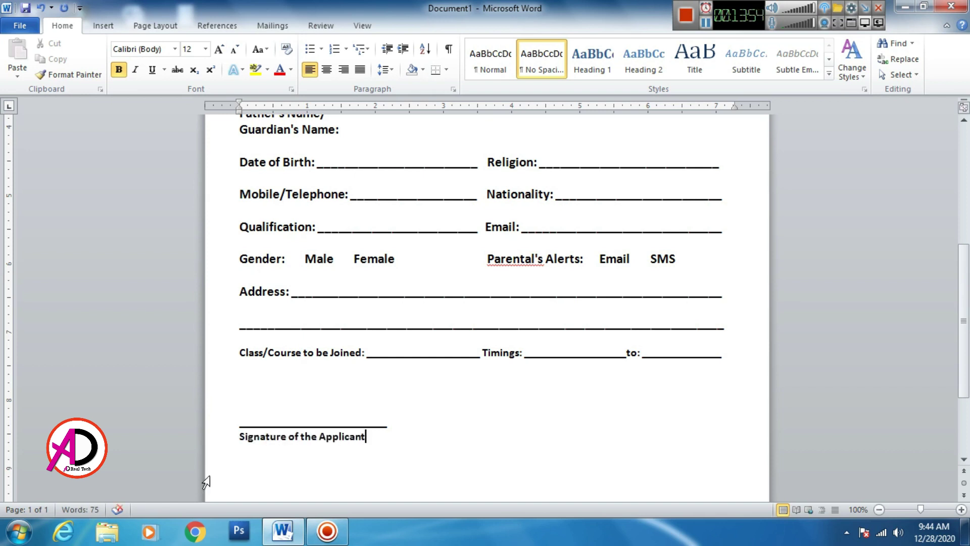
key(Home)
- Add the Parents' signature underline and 'Signature of the Parents' caption on the right side
double_click(546, 424)
text(______)
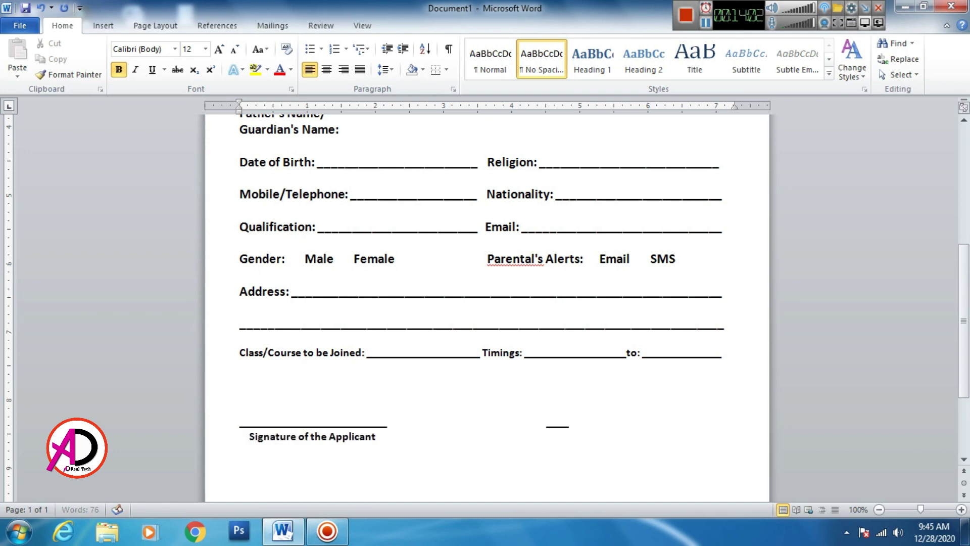
text(_________________________________)
text(ignatur)
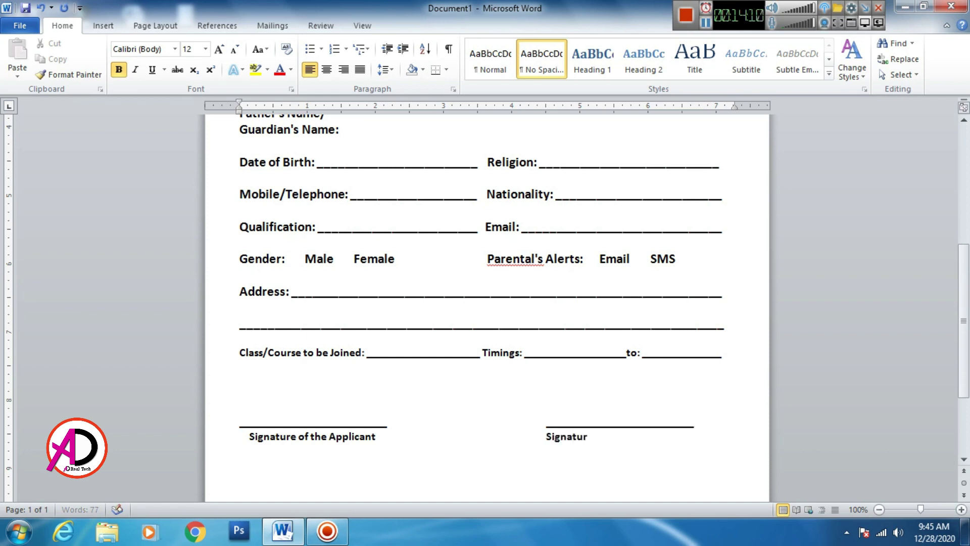
text(e of the Parents)
key(Home)
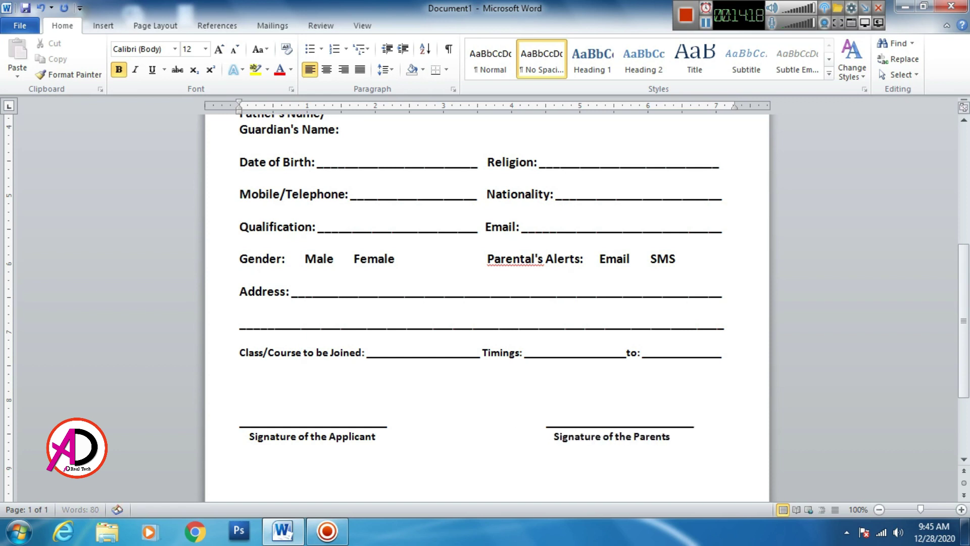
click(545, 426)
key(Down)
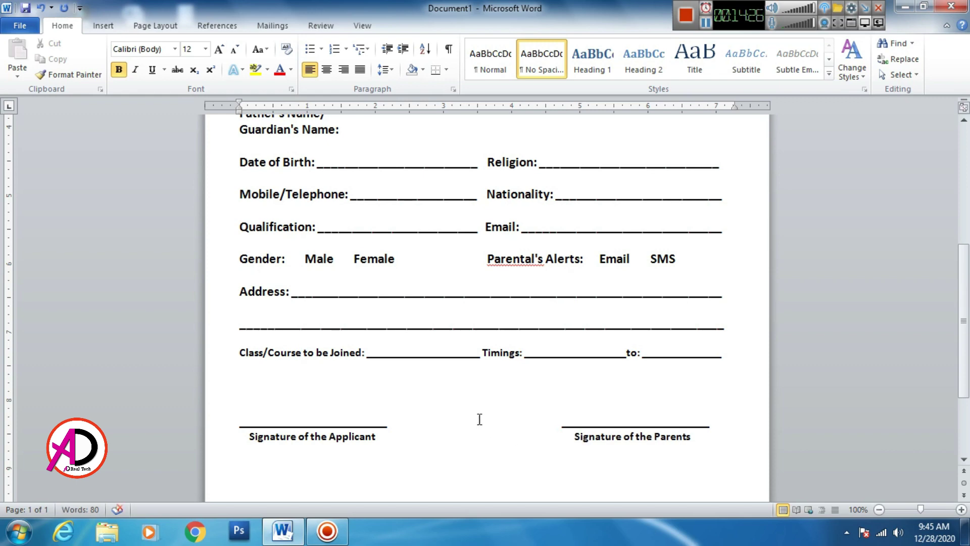
- Adjust the signature captions' spacing and start a centred line below them
scroll(312, 325, down, 8)
scroll(298, 316, up, 6)
scroll(495, 374, down, 1)
scroll(495, 375, up, 6)
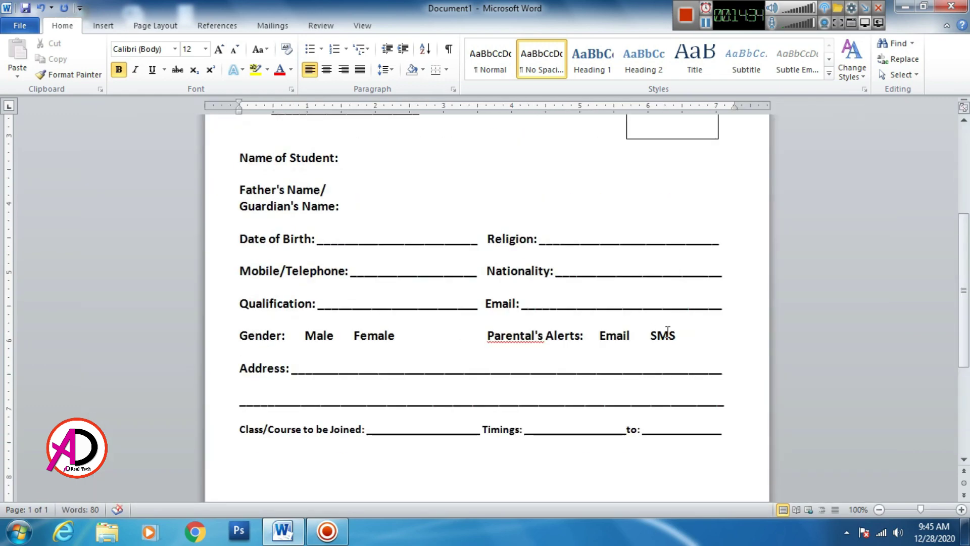
scroll(526, 373, down, 6)
click(245, 332)
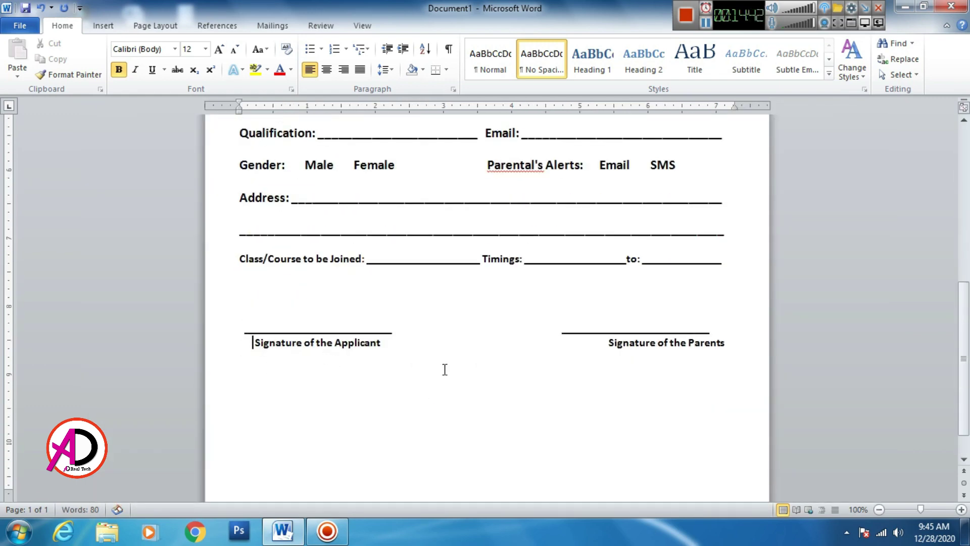
scroll(468, 417, down, 1)
scroll(533, 394, up, 1)
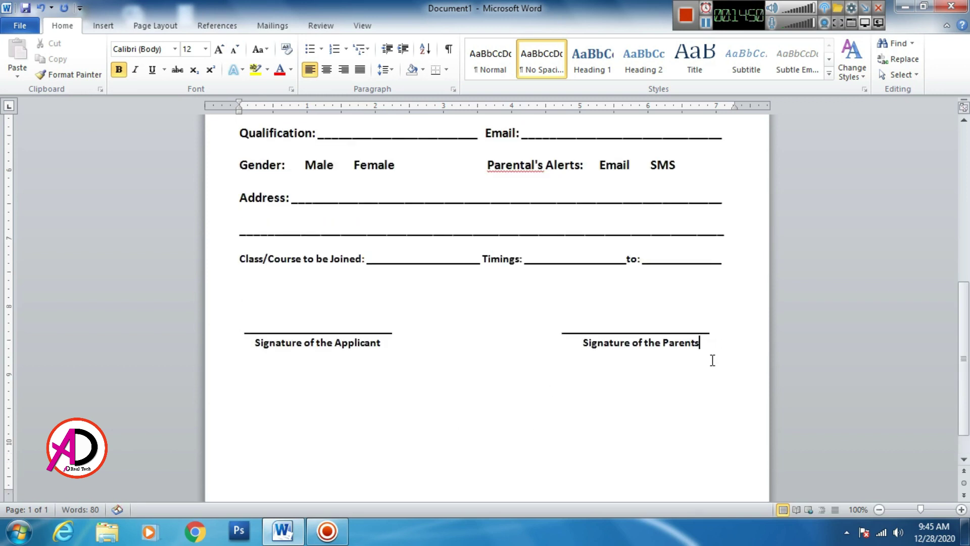
click(704, 360)
- Type 'FOR OFFICE USE ONLY' and draw a black 2¼ pt horizontal line above it
text(FOR OF)
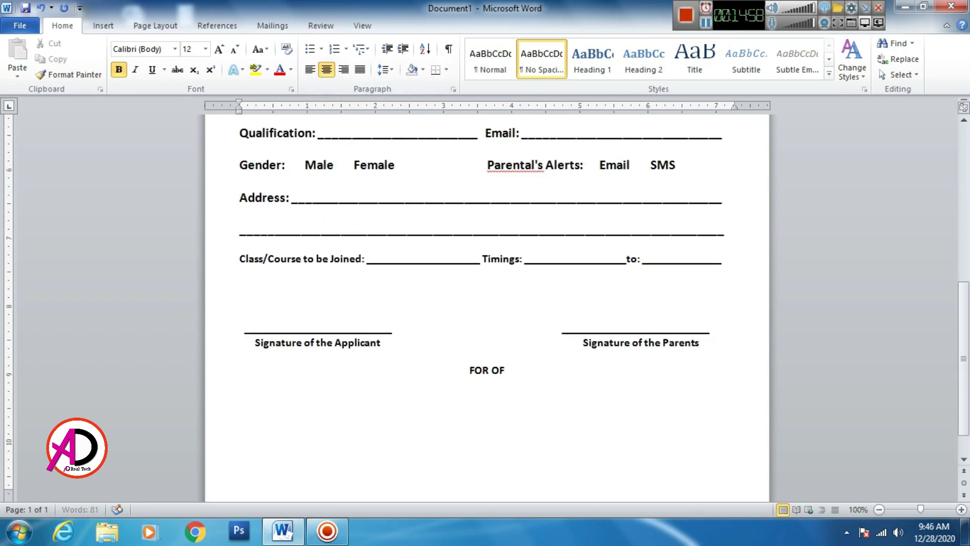
text(FICE USE ONLY)
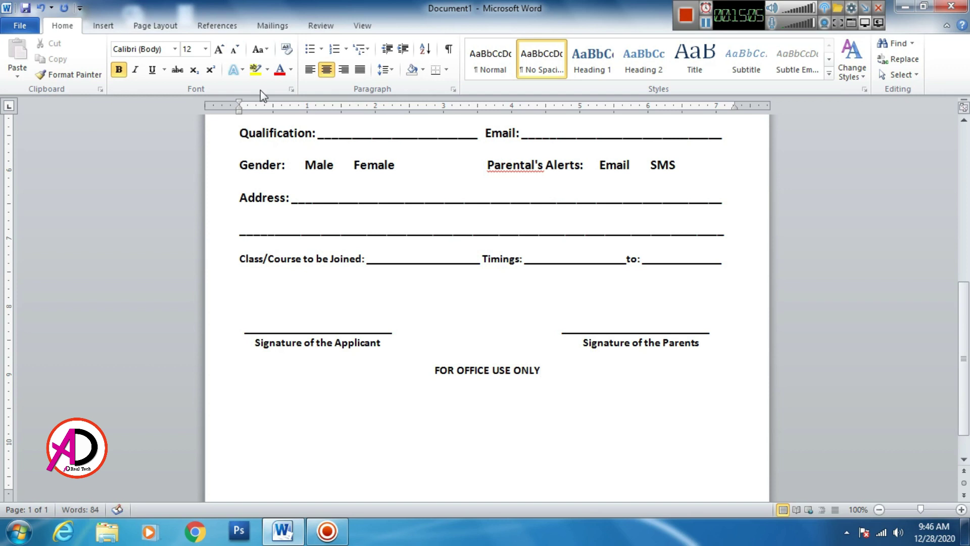
click(103, 26)
click(208, 59)
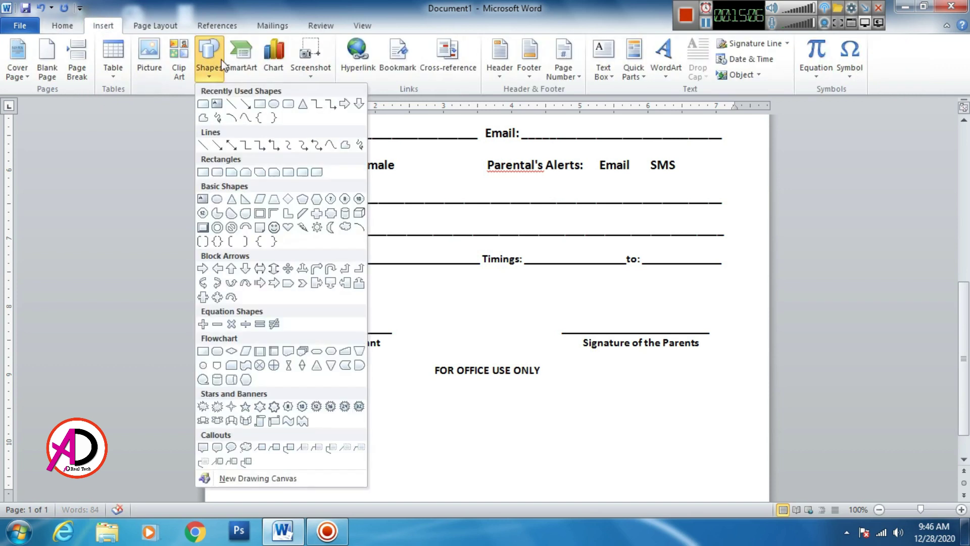
click(229, 105)
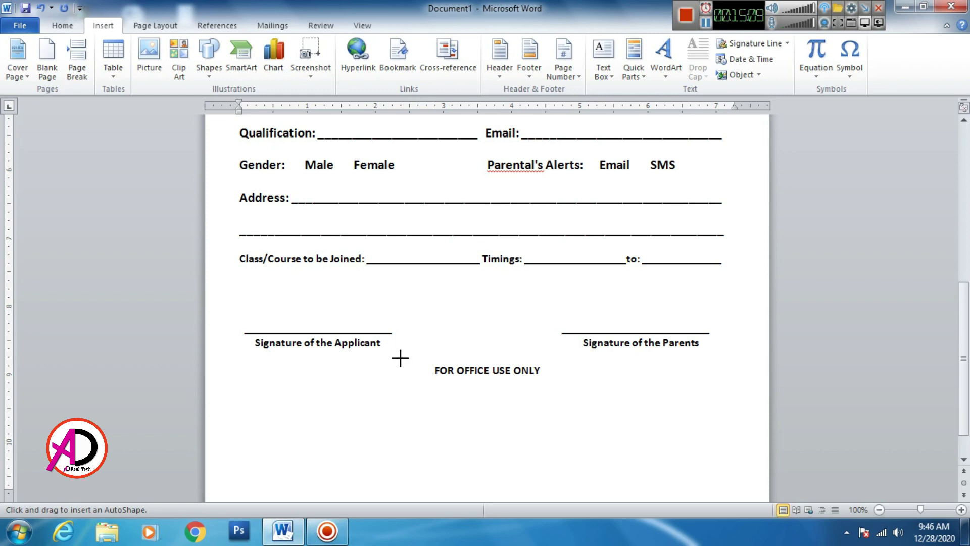
drag(366, 356, 587, 364)
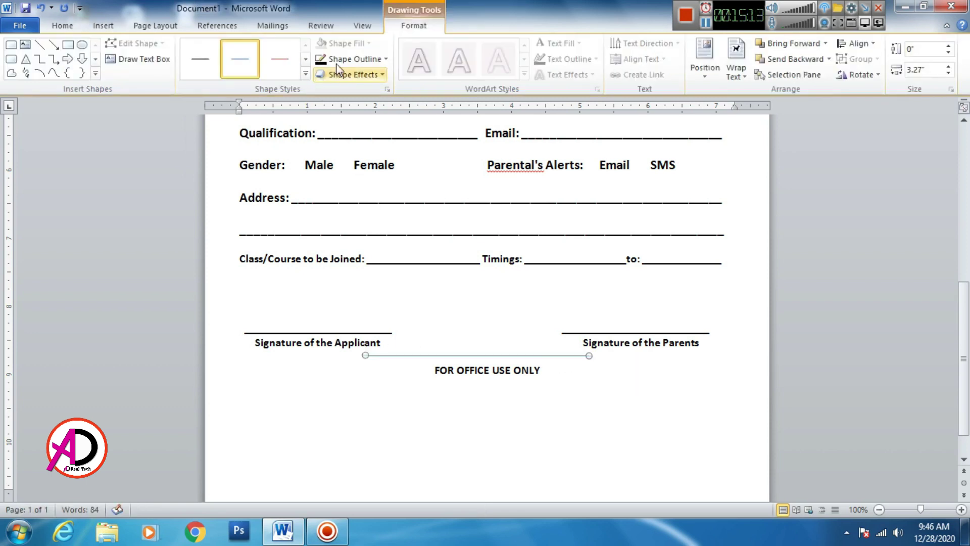
click(335, 61)
click(332, 87)
click(351, 60)
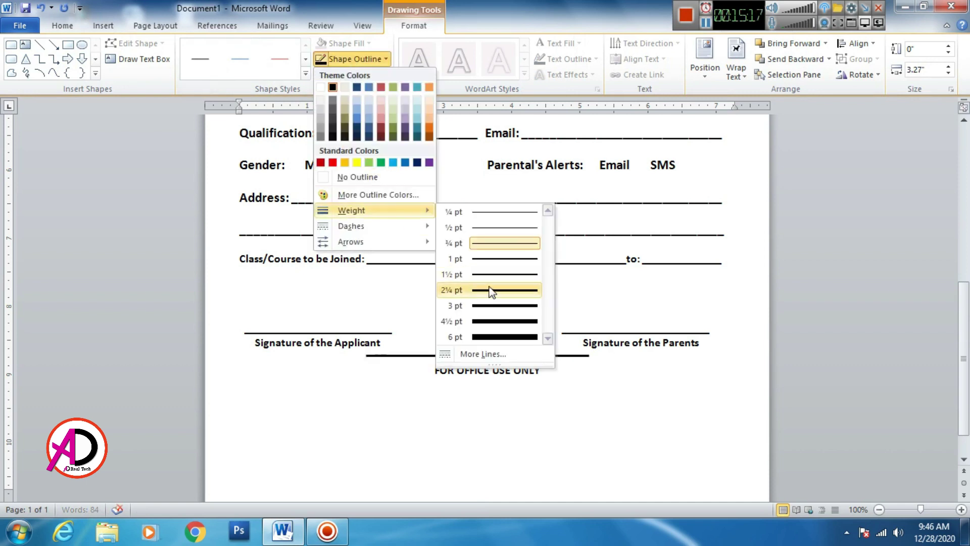
click(493, 276)
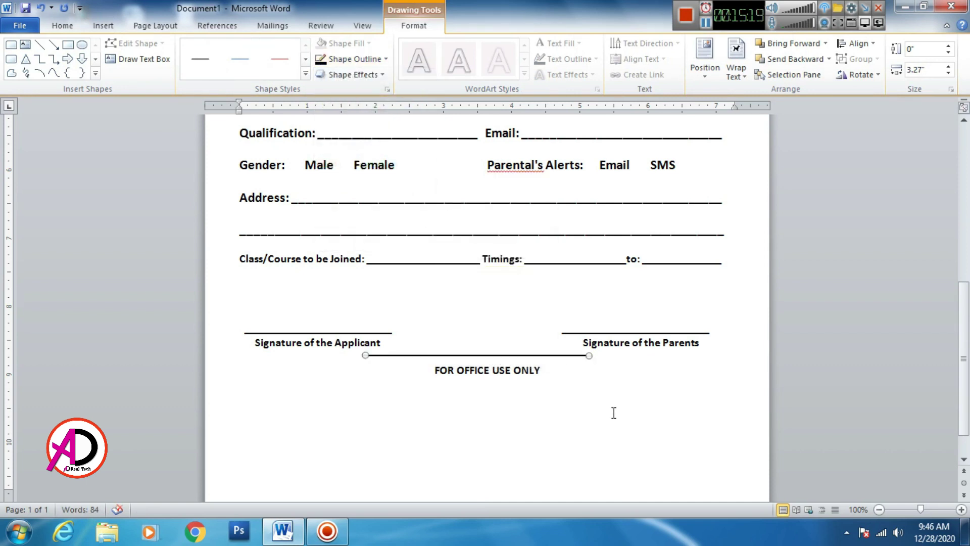
- Grow the FOR OFFICE USE ONLY heading to 16 pt, then reselect the line above it
triple_click(488, 371)
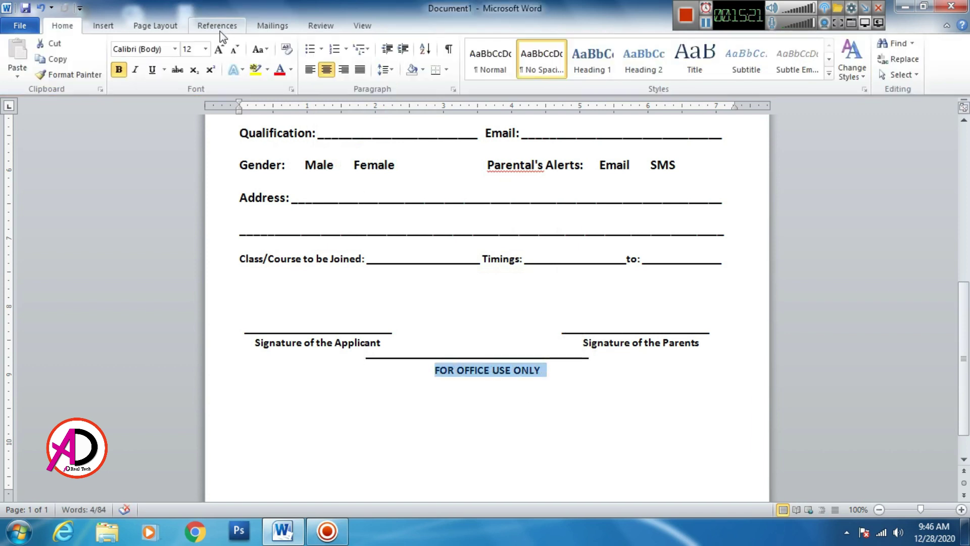
click(221, 51)
click(221, 51)
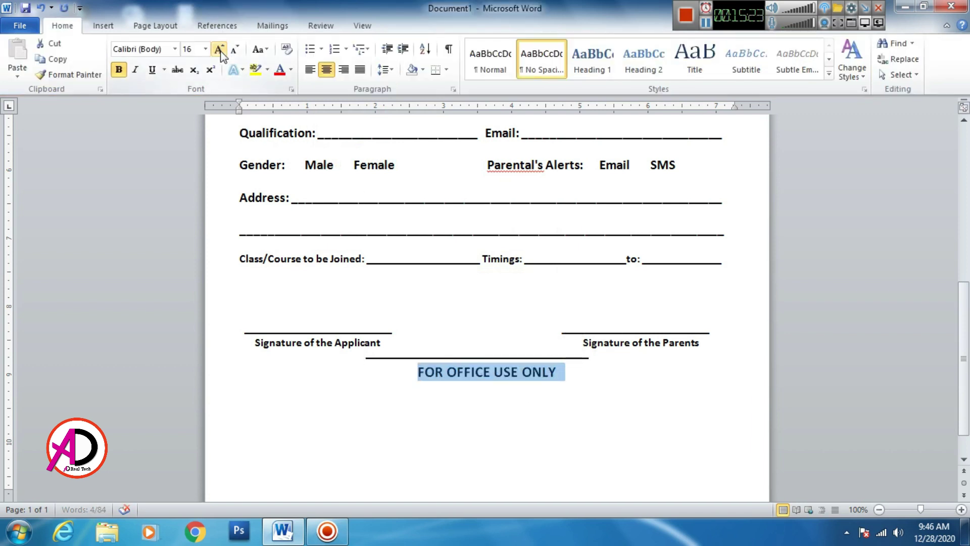
click(221, 51)
click(612, 402)
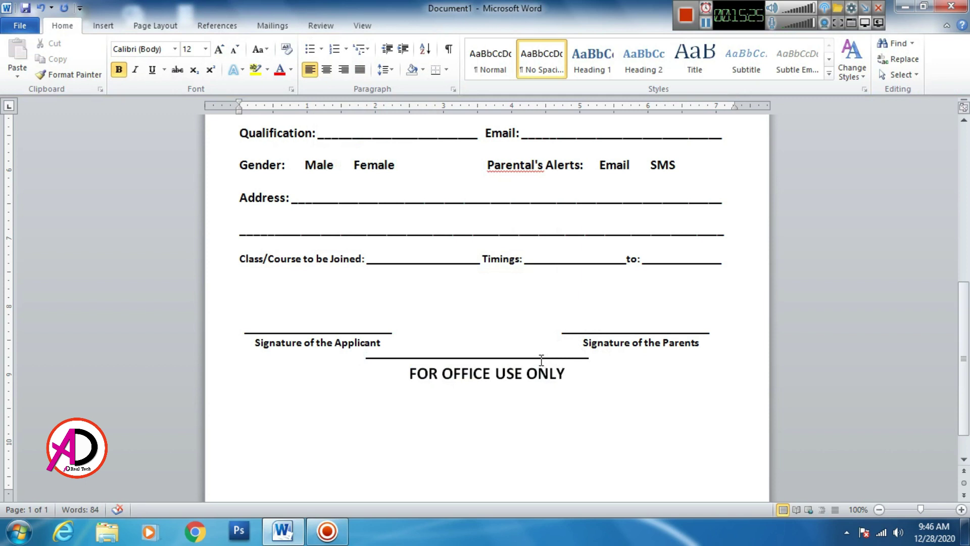
click(539, 358)
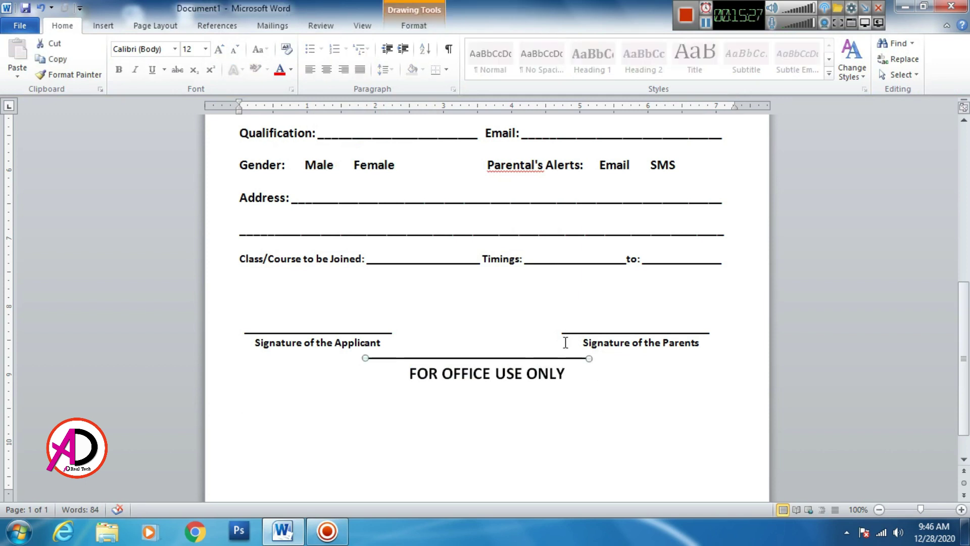
- Duplicate the rule above 'FOR OFFICE USE ONLY', move the copy beneath the heading, and shorten both ends
key(ctrl+z)
key(Down)
key(Down)
key(Down)
key(Down)
key(Down)
key(Down)
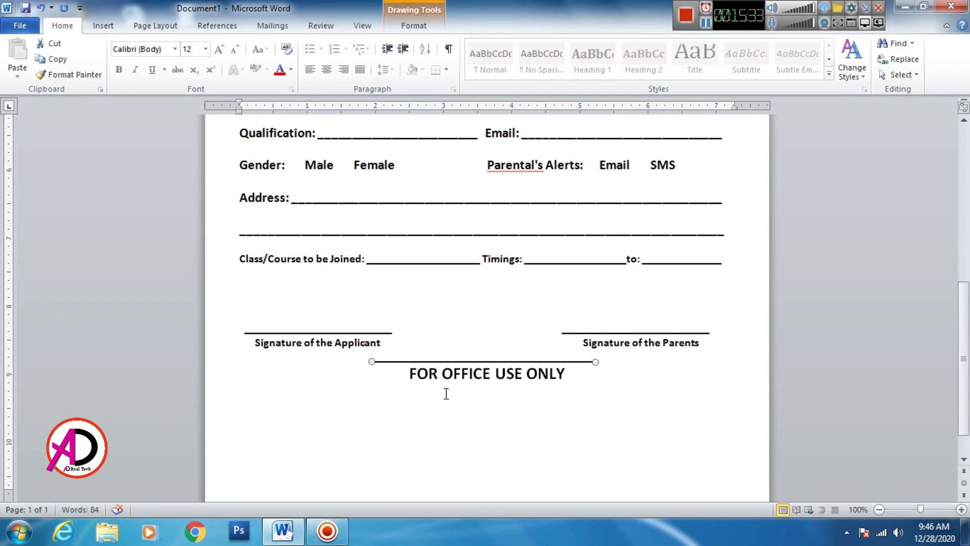
key(ctrl+d)
drag(493, 374, 482, 387)
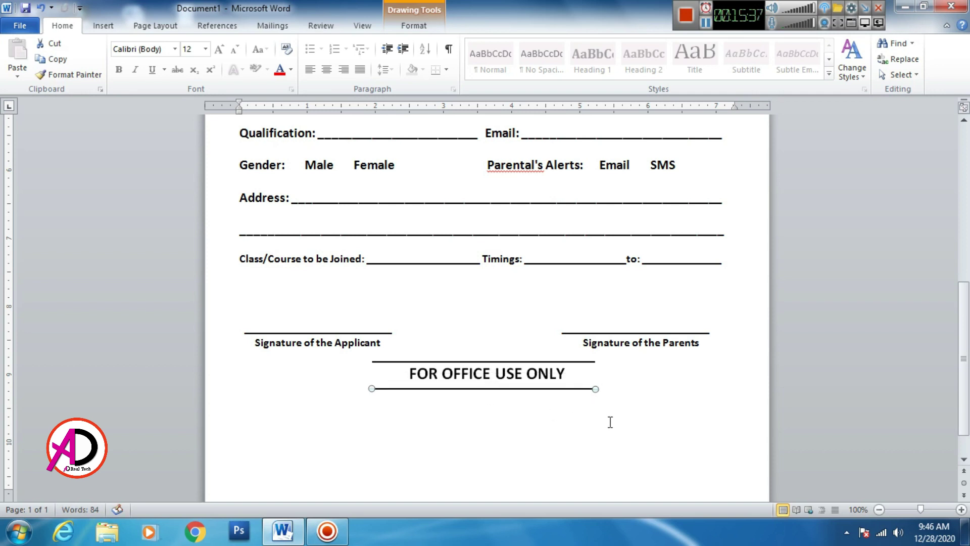
key(ctrl+Up)
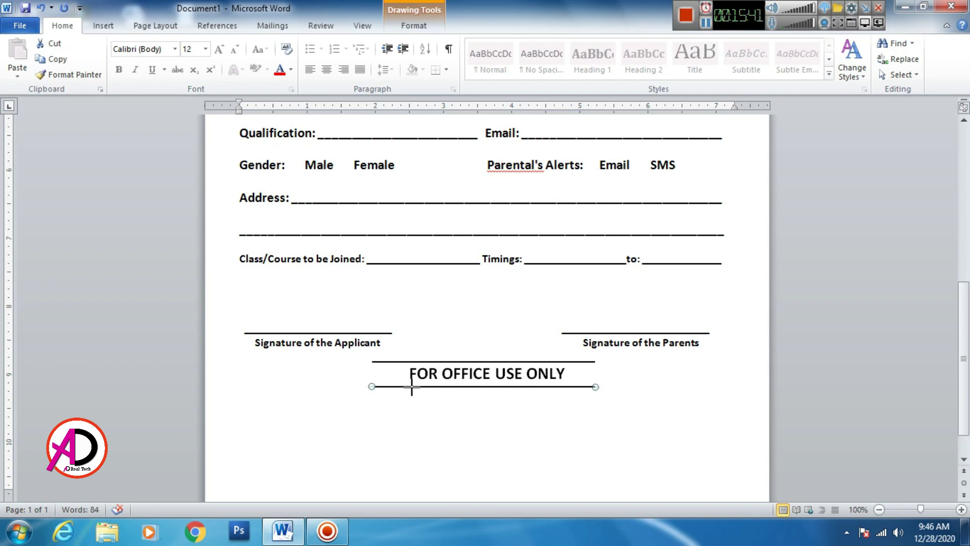
drag(412, 387, 412, 387)
drag(569, 387, 569, 387)
click(536, 426)
ctrl+scroll(503, 410, down, 4)
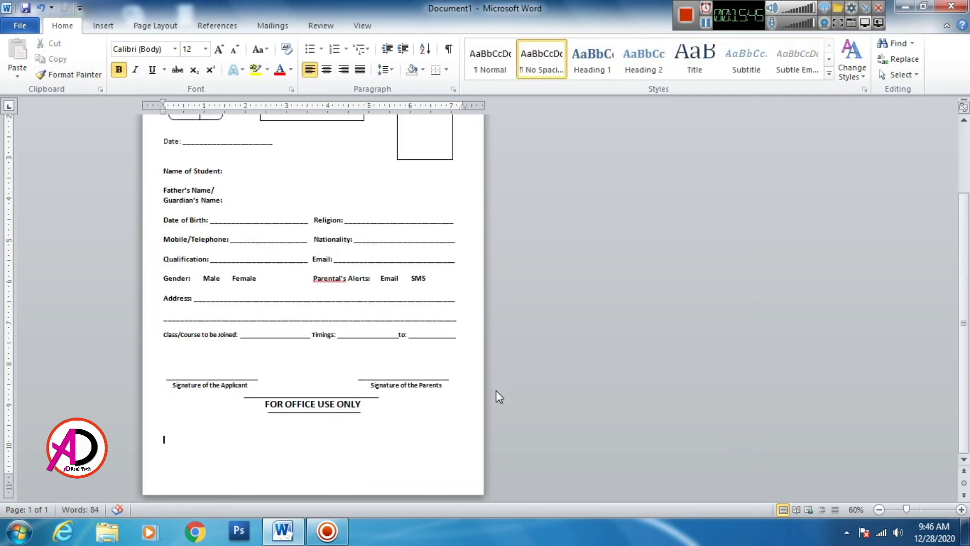
ctrl+scroll(361, 403, up, 2)
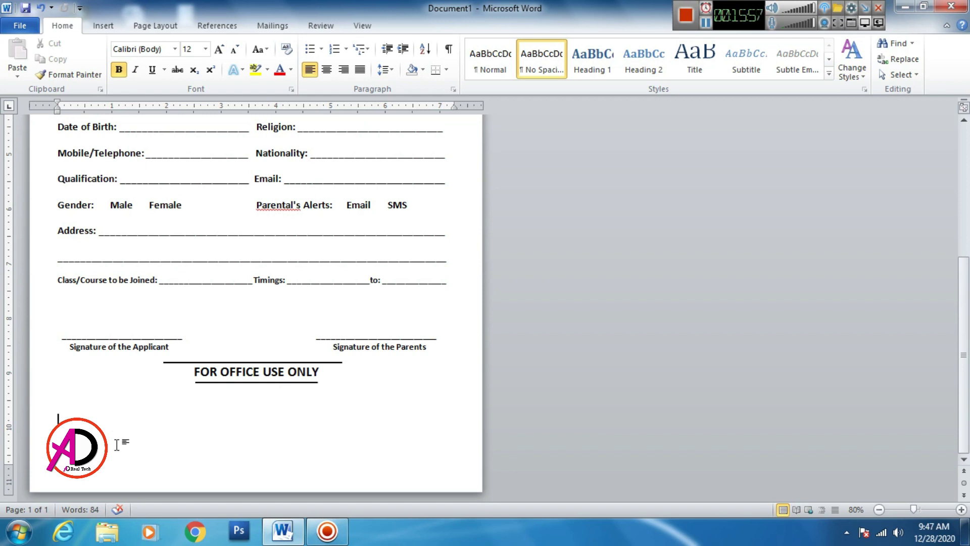
click(343, 69)
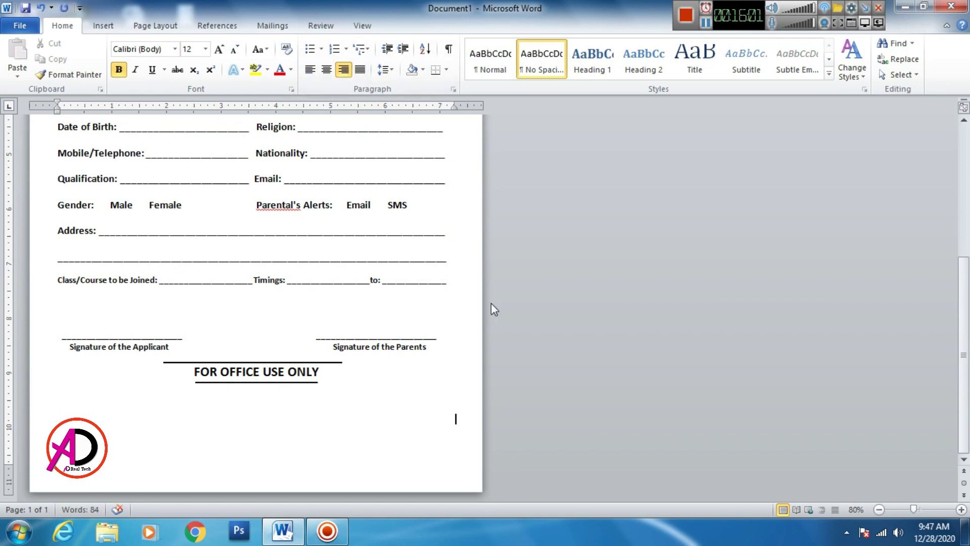
key(ctrl+l)
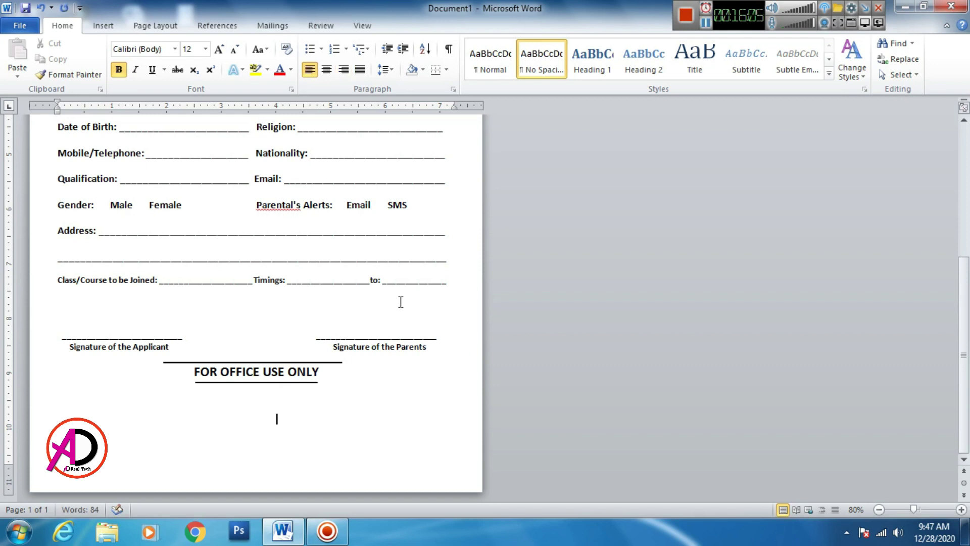
click(220, 50)
scroll(524, 357, up, 2)
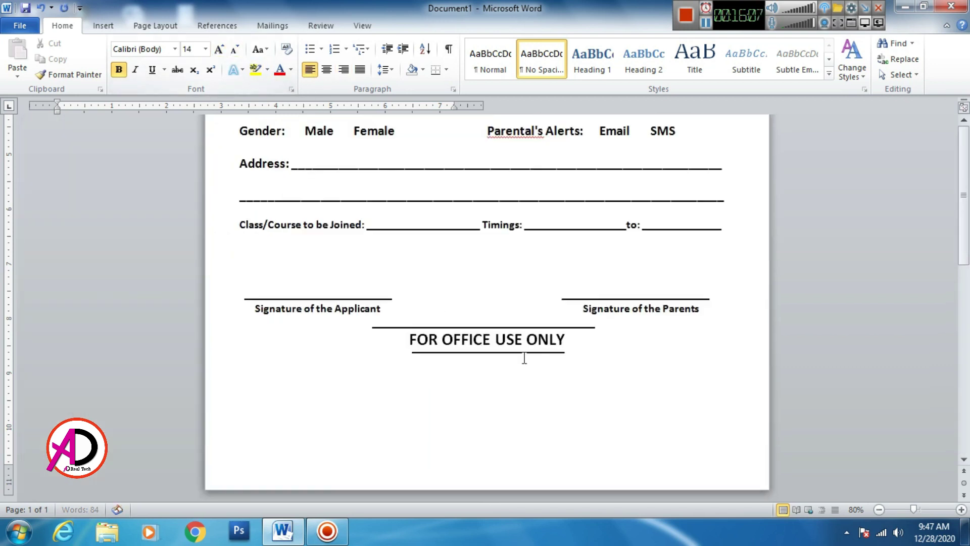
scroll(570, 375, up, 1)
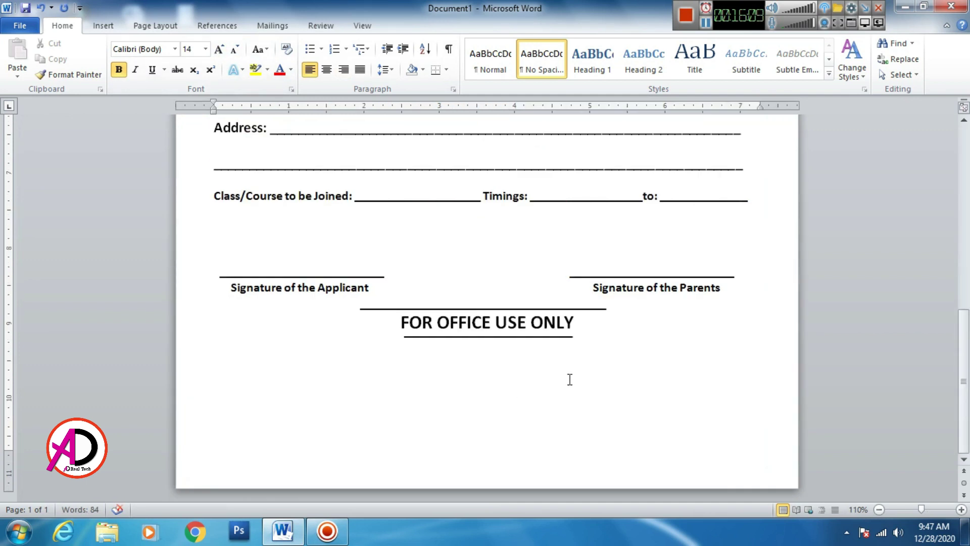
scroll(570, 380, down, 1)
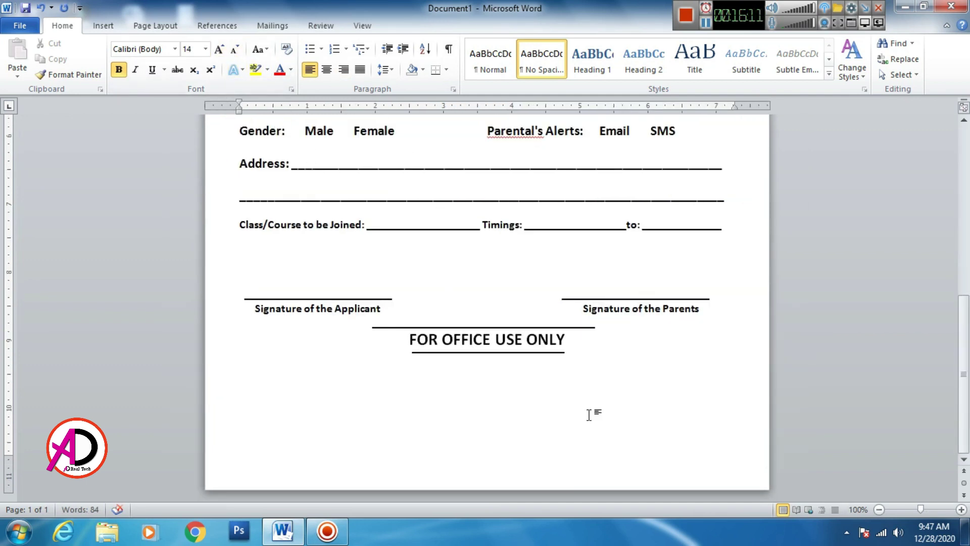
key(Return)
- Add 'Admin Sign:' with a lengthened underscore blank at the right of the office section
key(Tab)
key(Tab)
key(Tab)
key(Tab)
key(Tab)
text(A)
text(dmin S)
text(ign)
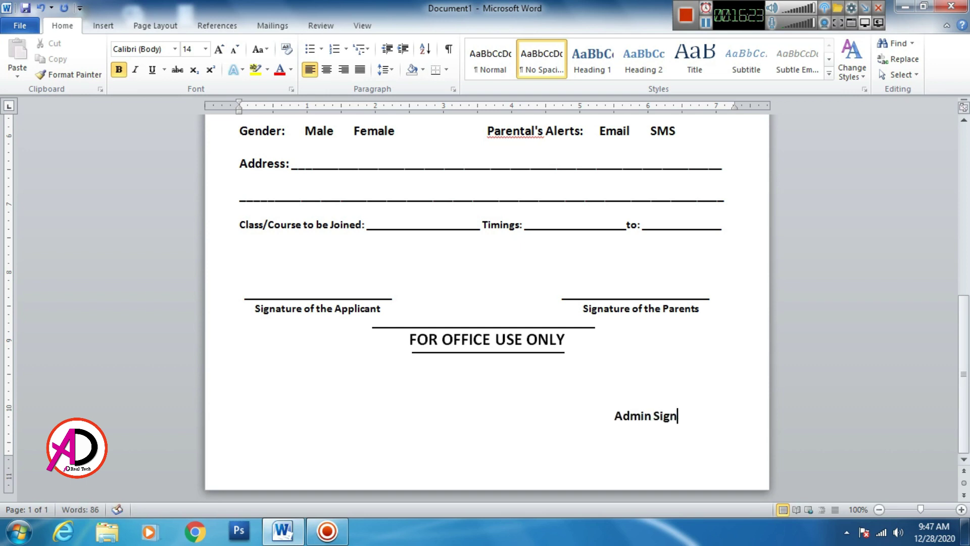
text(: _)
text(____)
text(_)
key(BackSpace)
key(BackSpace)
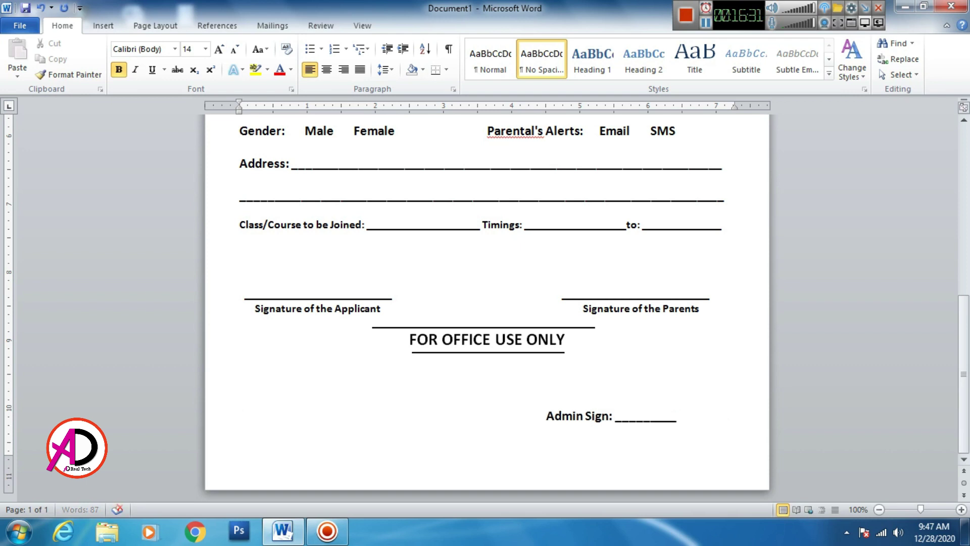
key(Right)
key(Right)
key(Right)
text(________)
text(_)
click(103, 25)
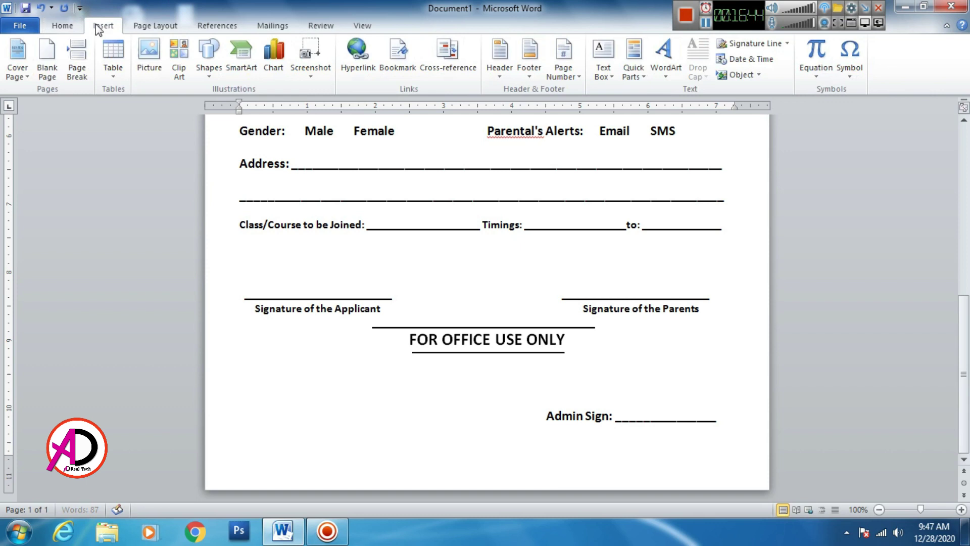
- Draw a rounded rectangle left of 'Admin Sign:' with white fill and a 1½ pt black outline
click(208, 55)
click(288, 105)
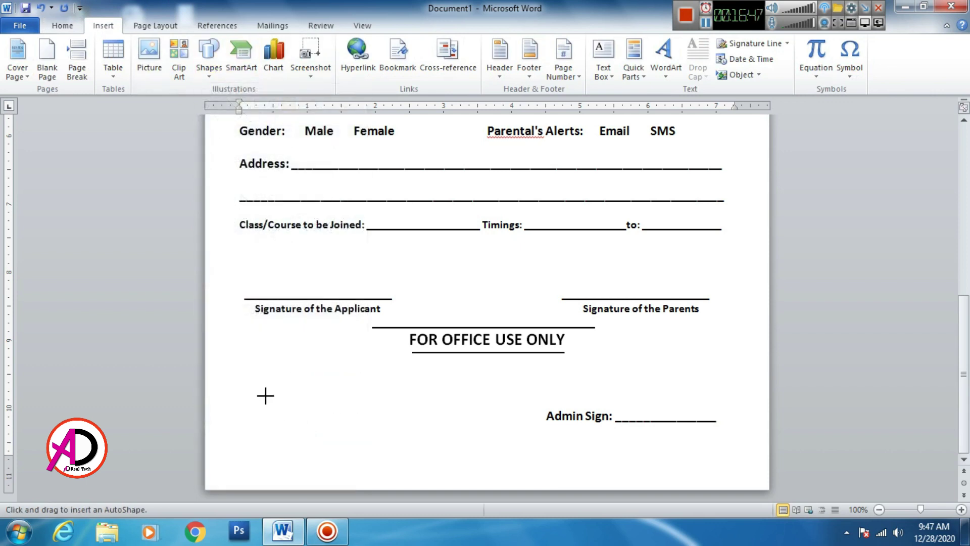
drag(256, 385, 367, 437)
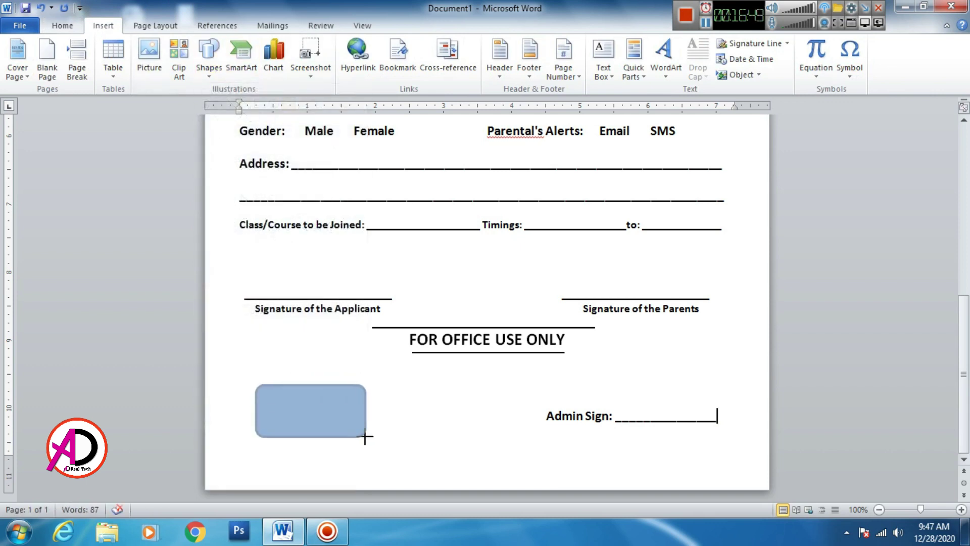
drag(312, 419, 297, 419)
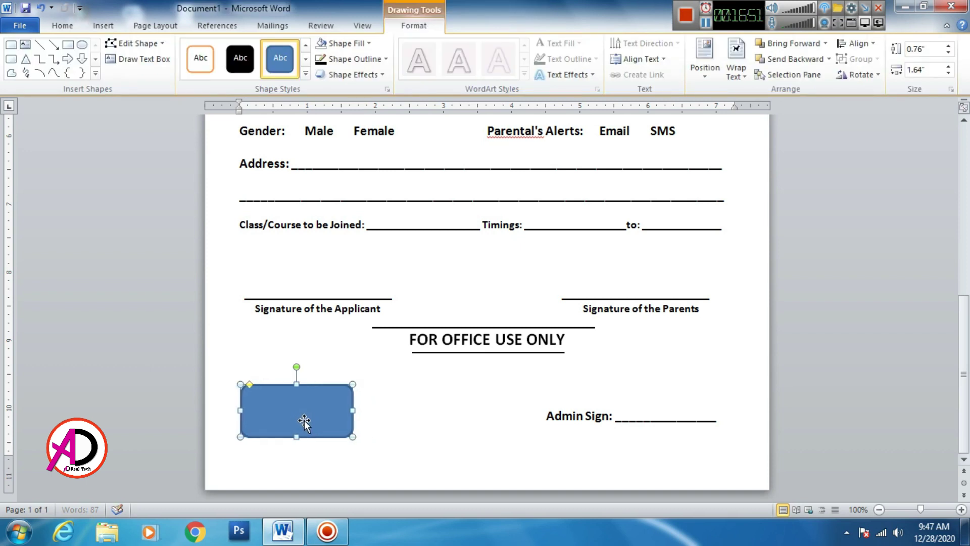
click(320, 59)
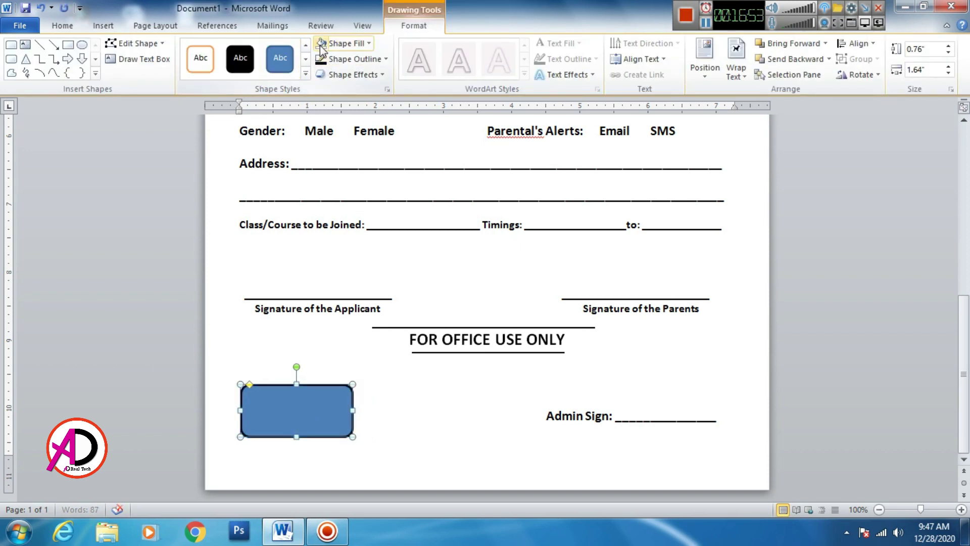
click(322, 44)
click(354, 59)
mouse_move(350, 211)
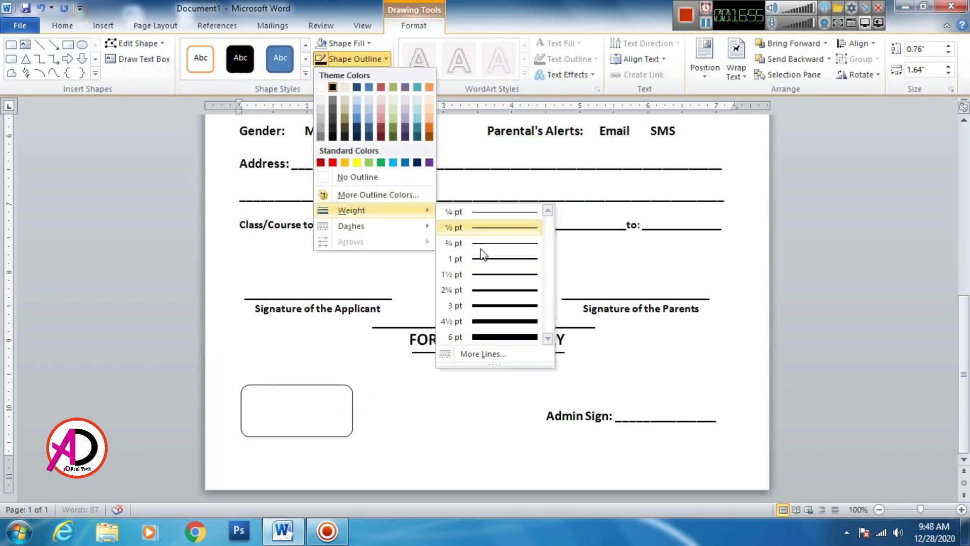
click(503, 275)
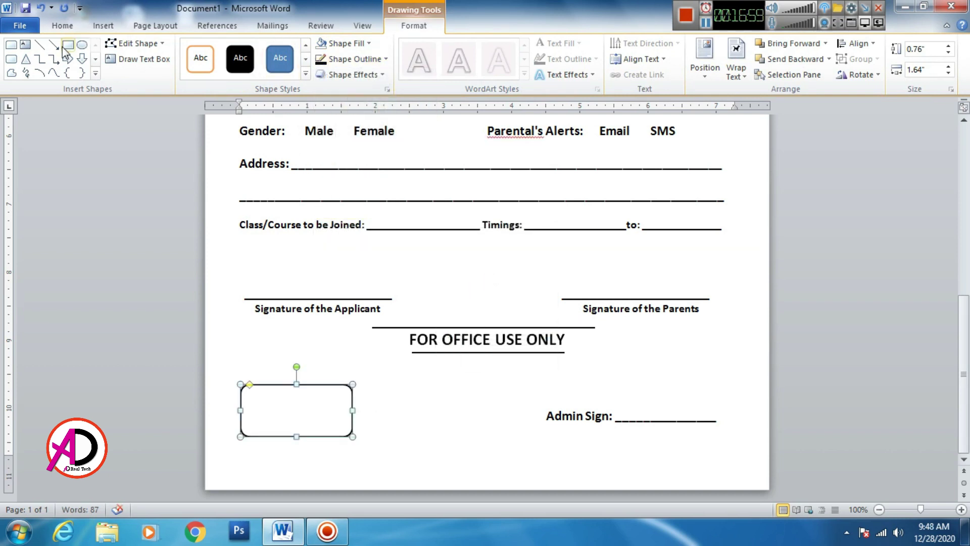
- Draw a horizontal line across the middle of the rounded box
click(40, 44)
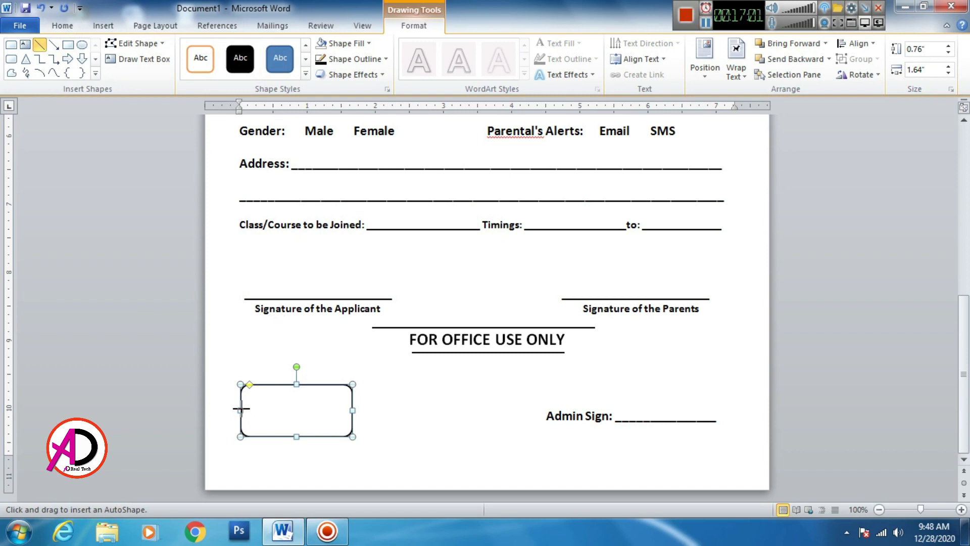
drag(240, 409, 352, 408)
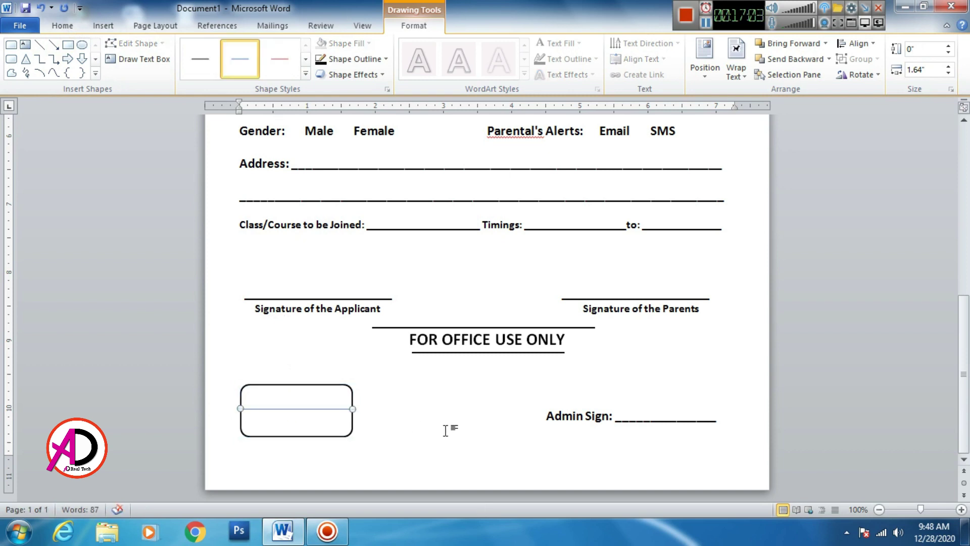
click(352, 59)
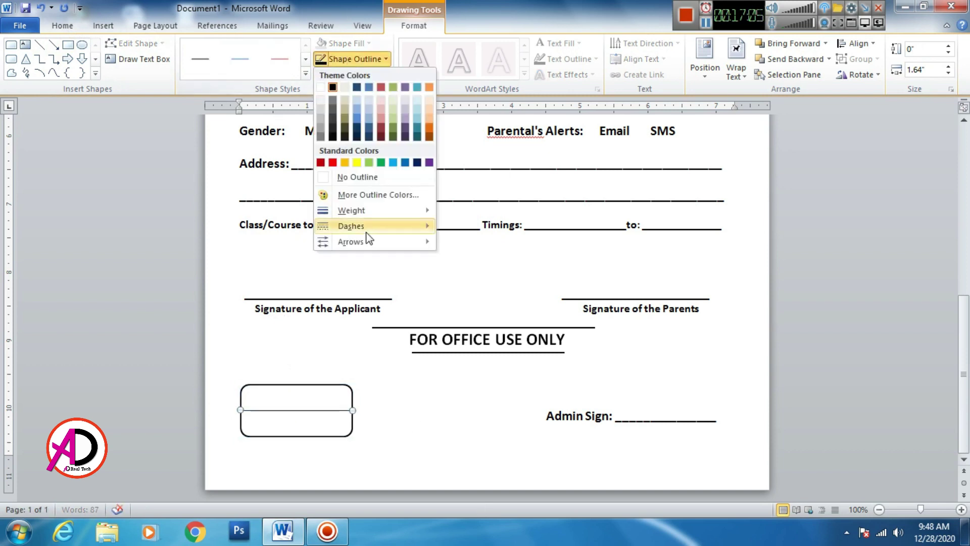
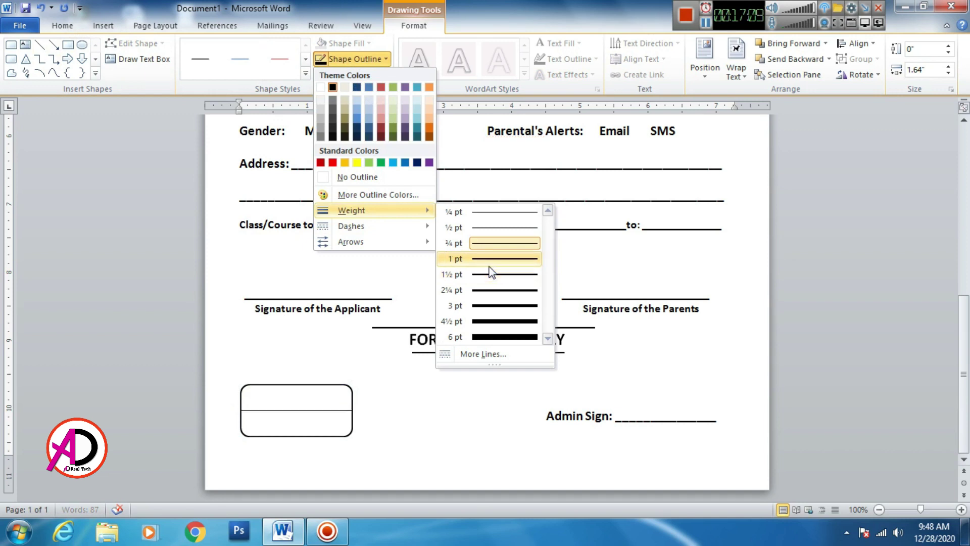
- Set the divider line inside the office-use rounded box to a 1½ pt weight
click(494, 275)
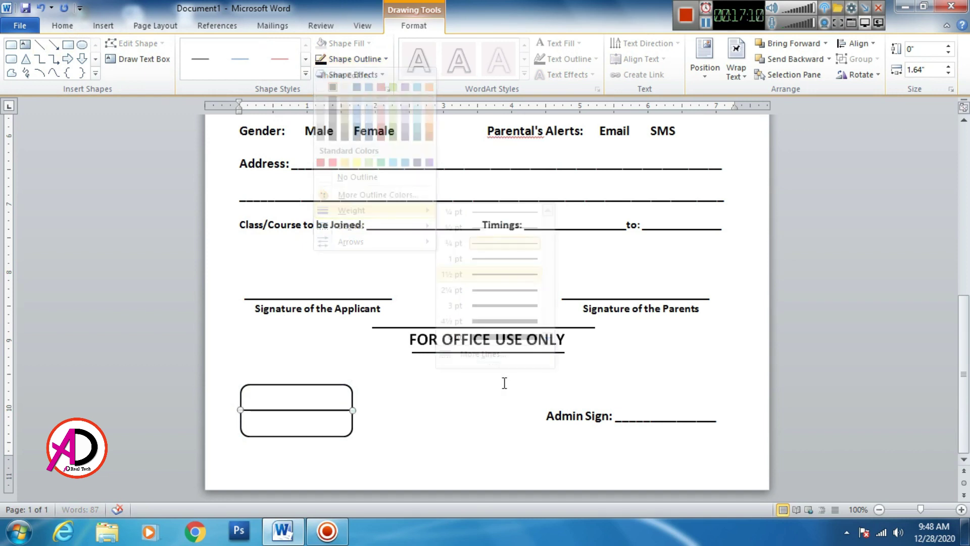
click(452, 444)
ctrl+scroll(411, 437, up, 1)
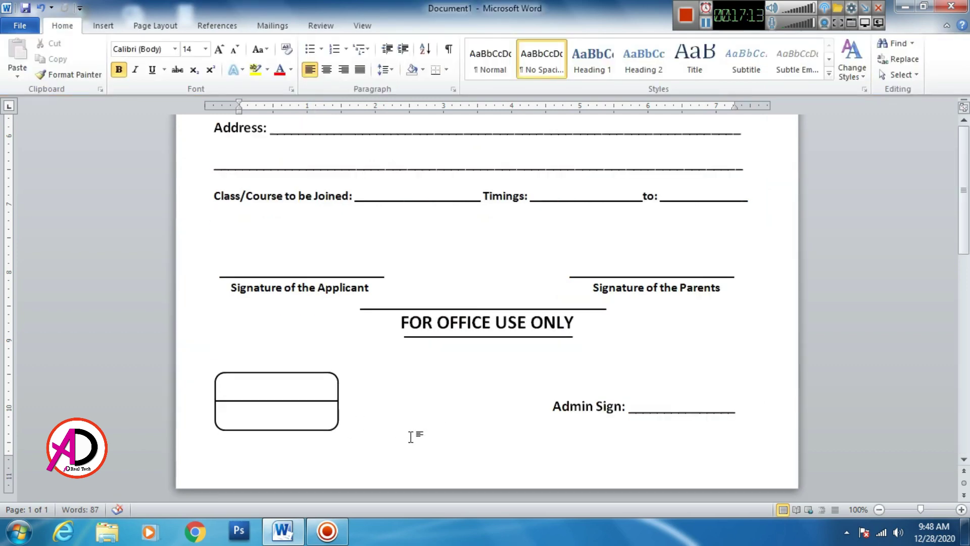
ctrl+scroll(411, 436, up, 1)
- Insert a No Spacing WordArt label reading 'Receipt No:' in the box's top half
click(104, 28)
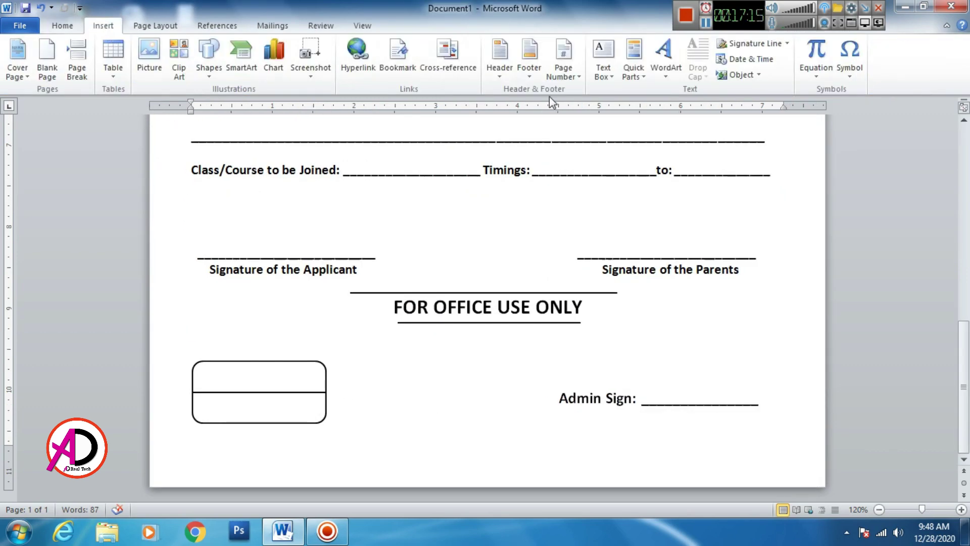
click(661, 48)
click(671, 107)
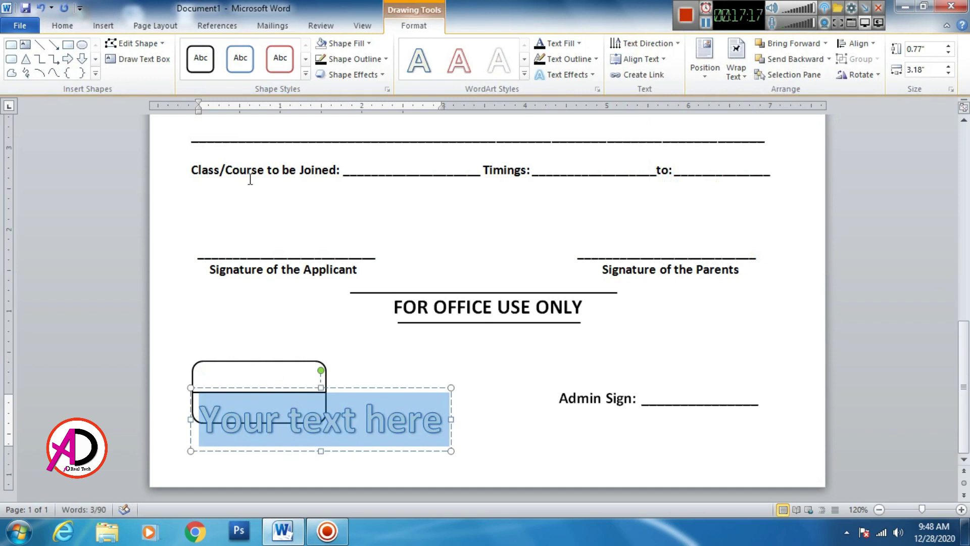
click(62, 25)
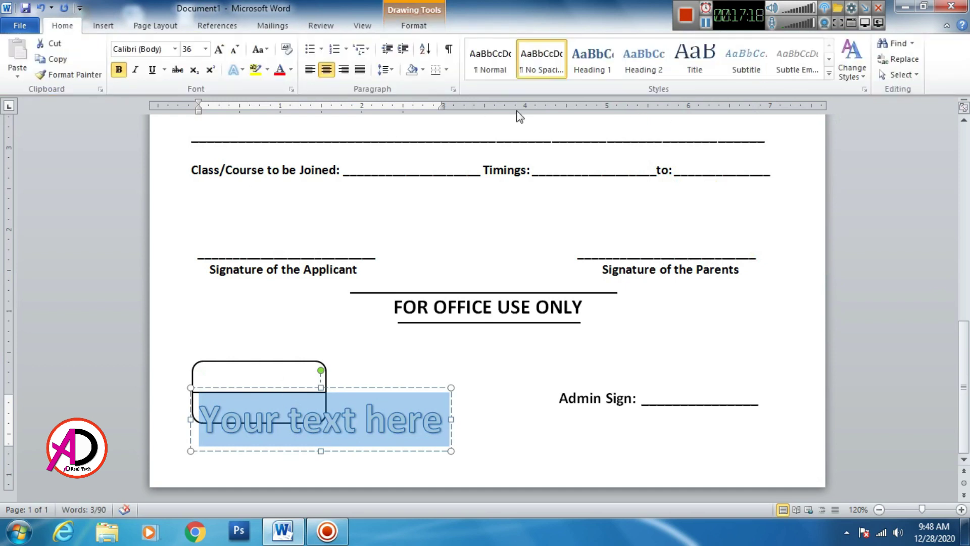
click(592, 59)
click(539, 70)
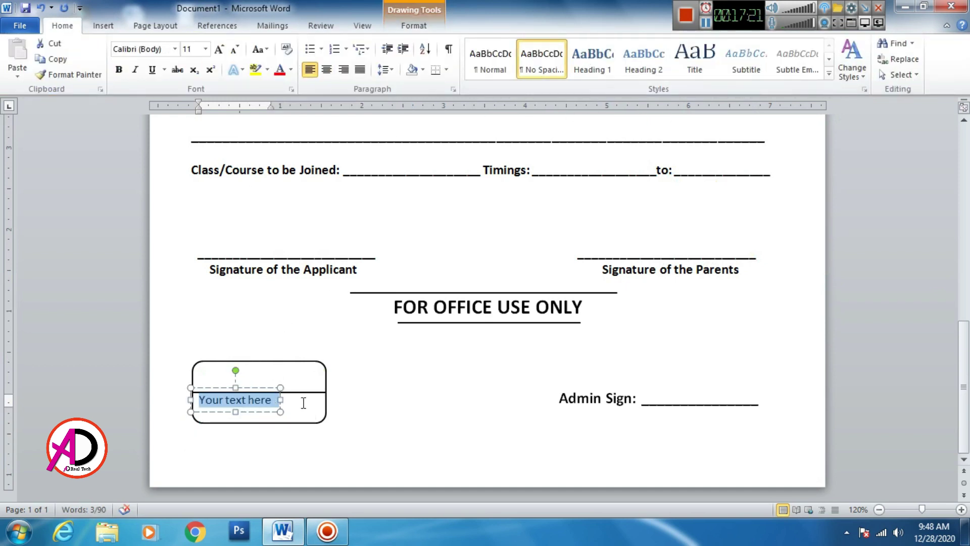
text(Re)
text(q)
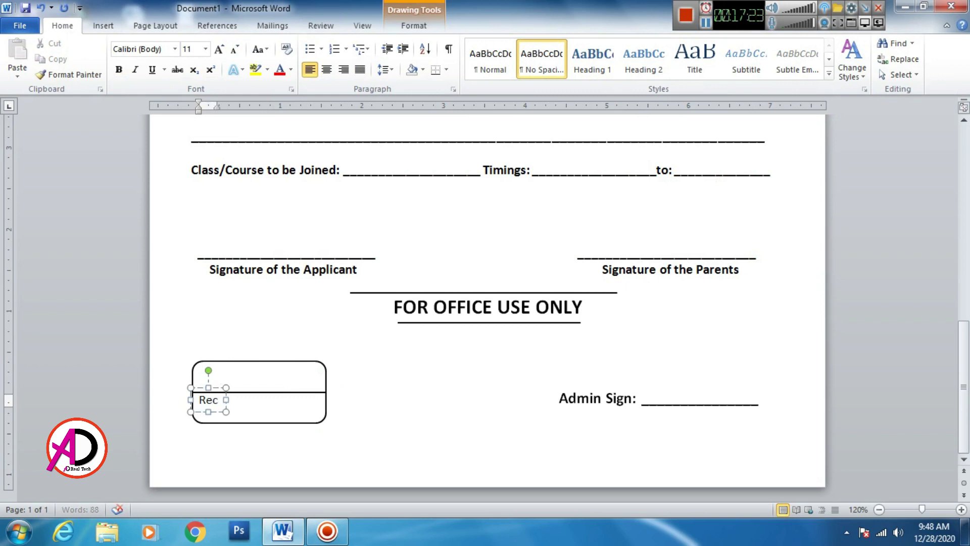
text(eipt)
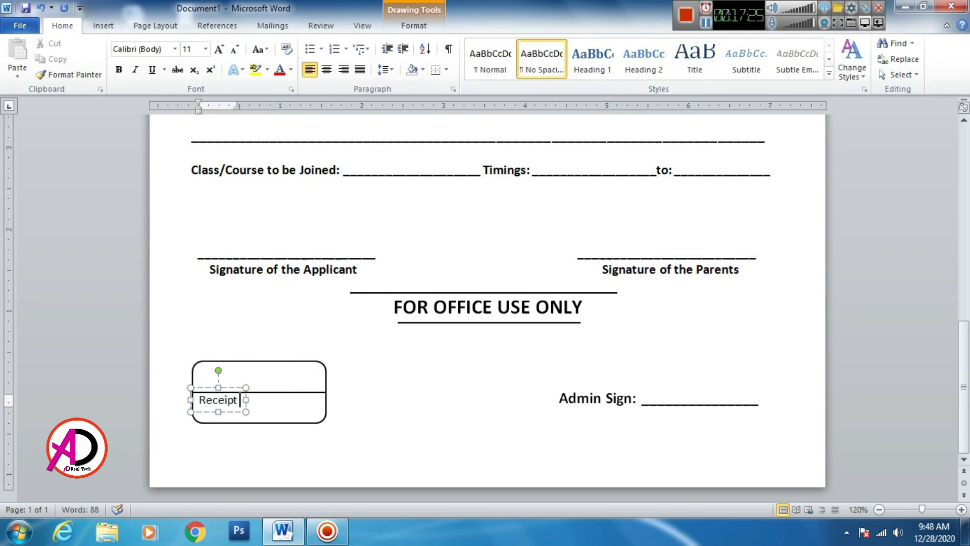
text(No)
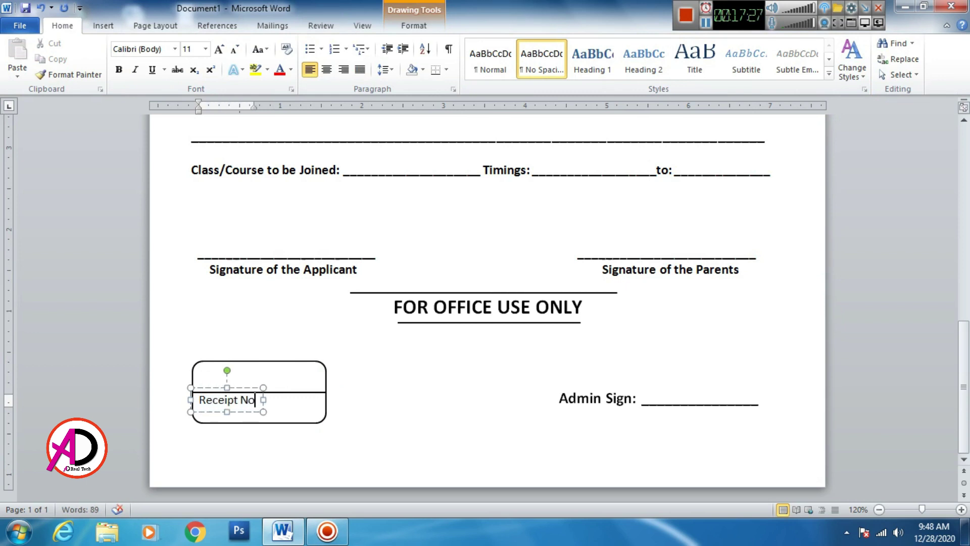
text(:)
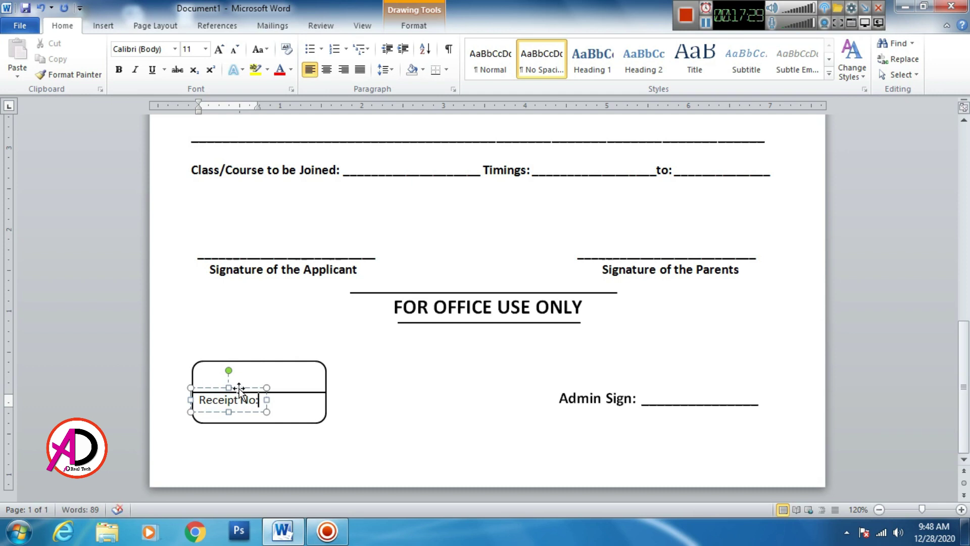
drag(239, 390, 240, 370)
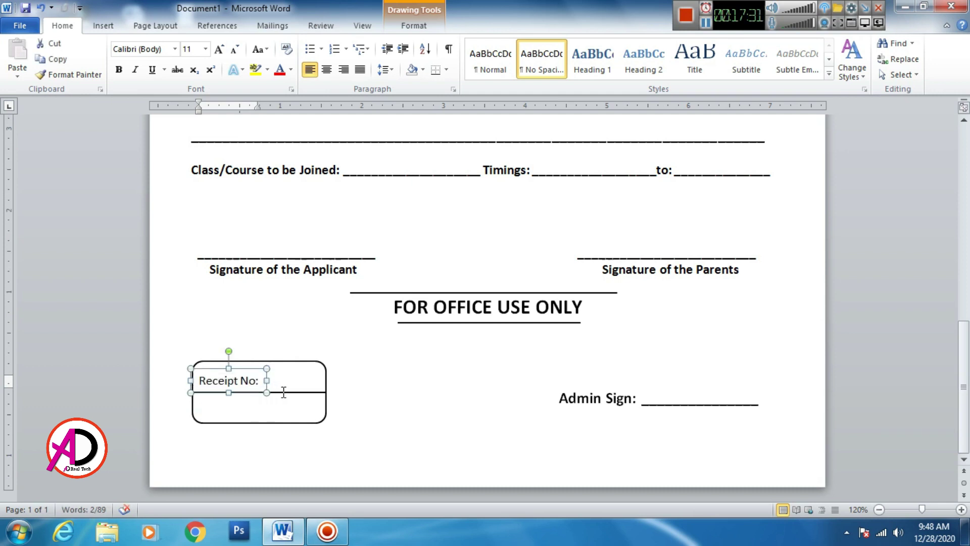
key(ctrl+z)
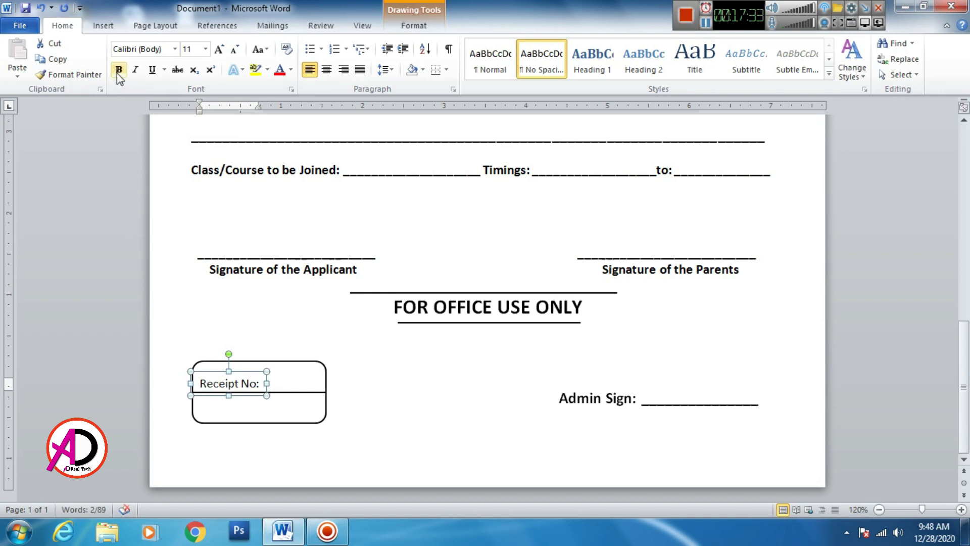
- Bold the label and add a copy reading 'Date:' in the box's bottom half
click(117, 73)
key(ctrl+d)
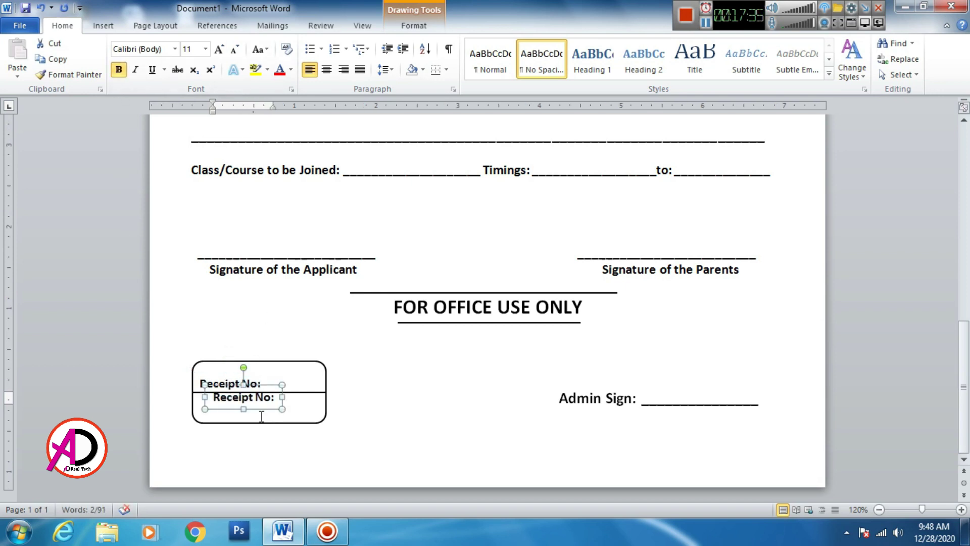
drag(258, 408, 253, 419)
key(Left)
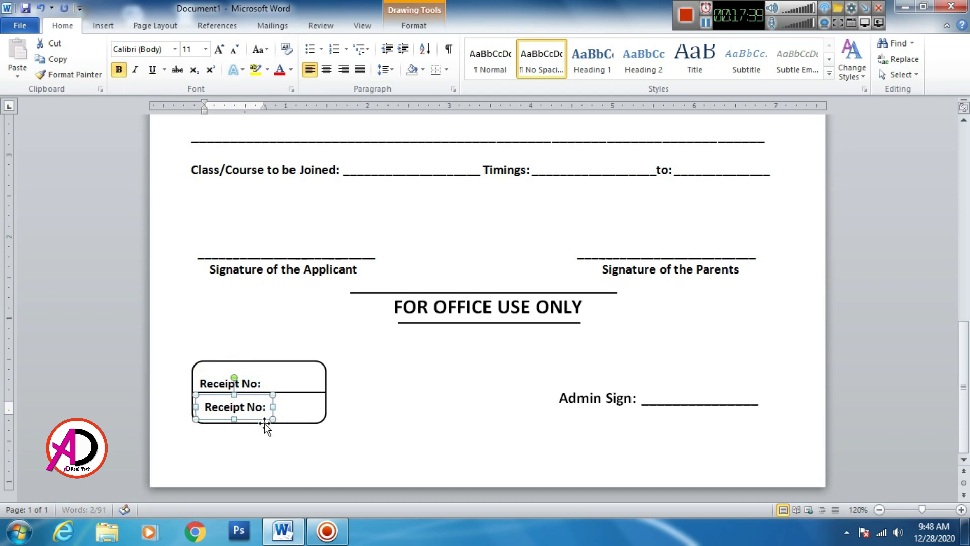
double_click(253, 409)
triple_click(253, 409)
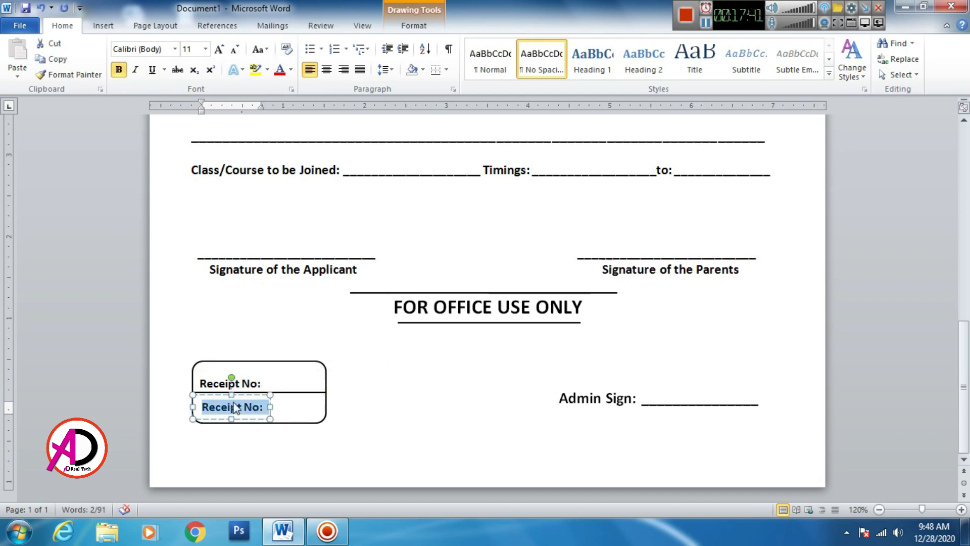
text(Date:)
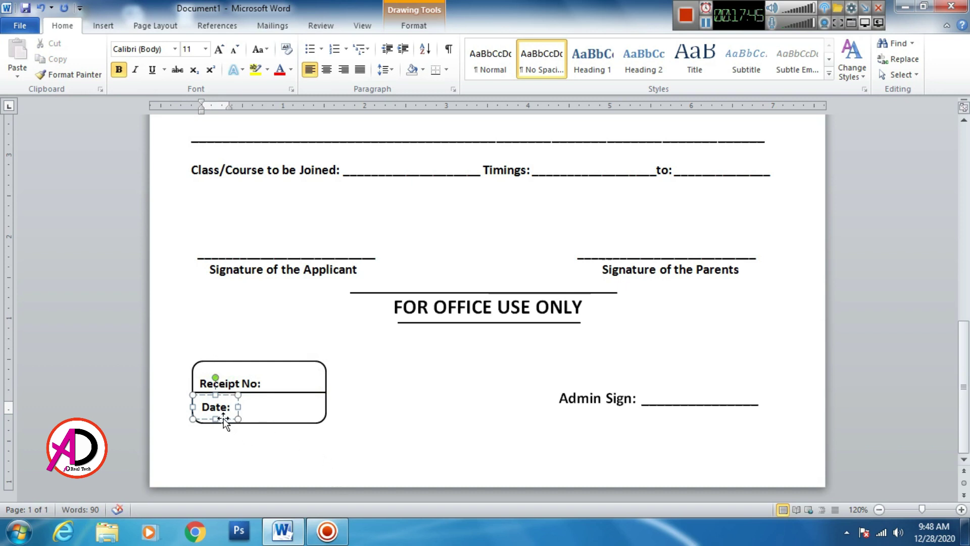
drag(224, 423, 224, 426)
- Scroll back up to show the ABC COACHING CENTER header and Name of Student field
click(334, 448)
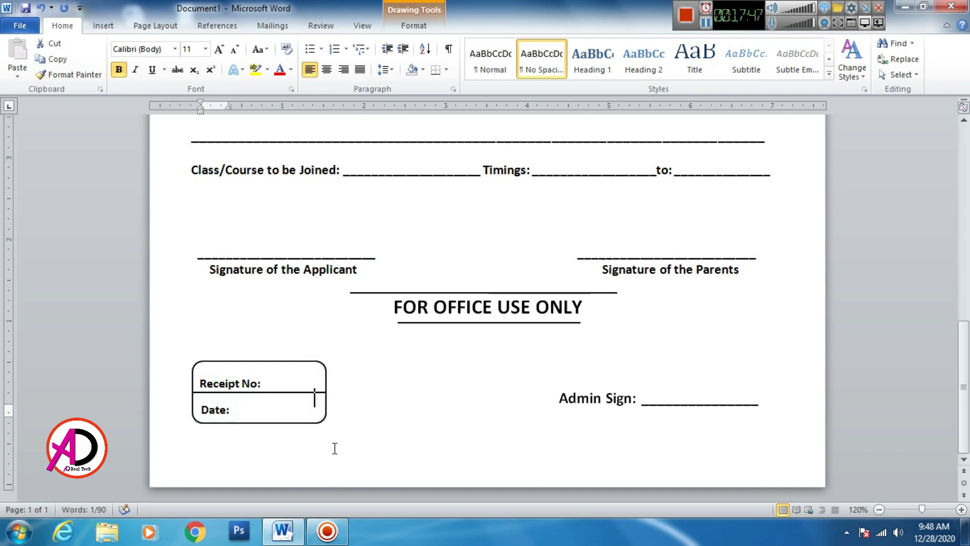
ctrl+scroll(328, 413, down, 4)
scroll(368, 394, up, 10)
scroll(402, 362, up, 3)
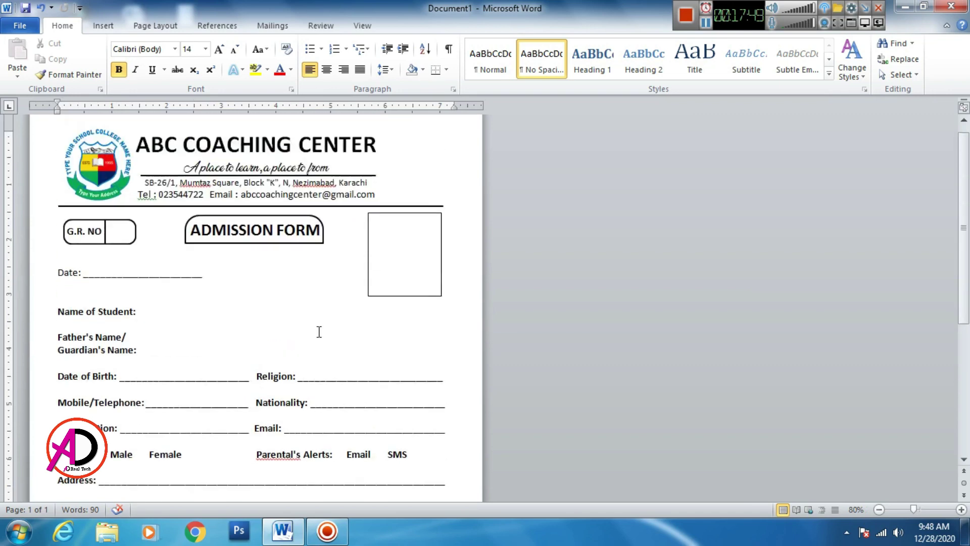
ctrl+scroll(223, 332, up, 2)
ctrl+scroll(263, 346, up, 1)
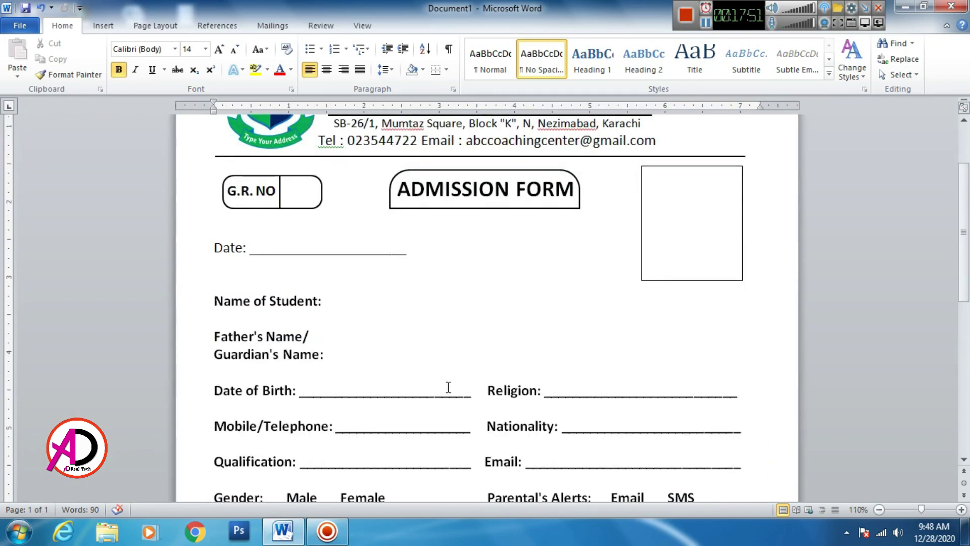
scroll(448, 387, up, 2)
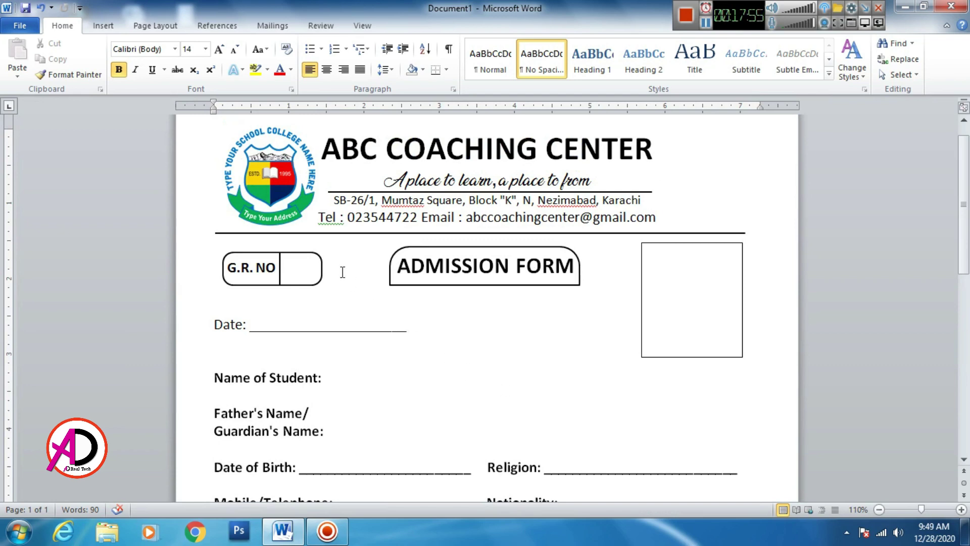
click(103, 26)
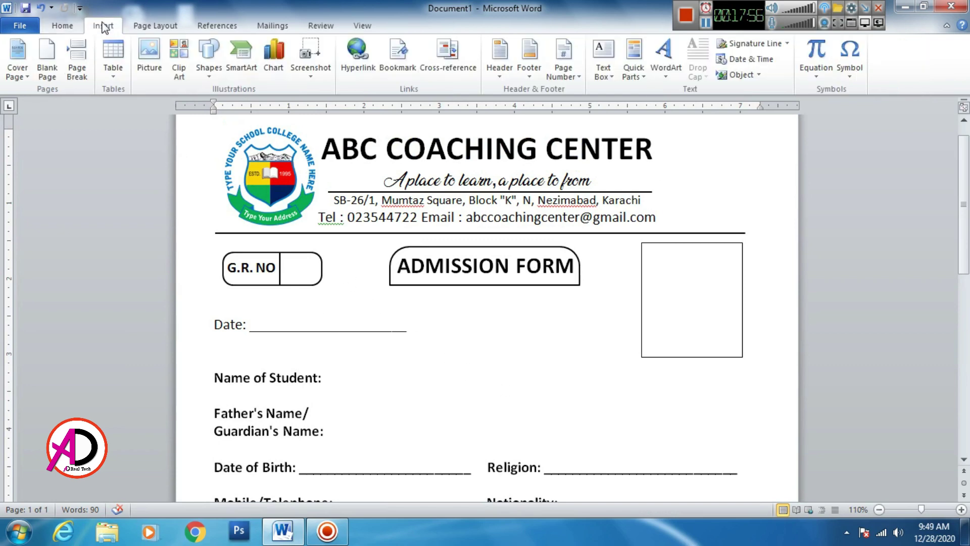
- Draw a small square beside Name of Student: with no fill and a 1 pt black outline
click(211, 59)
click(262, 112)
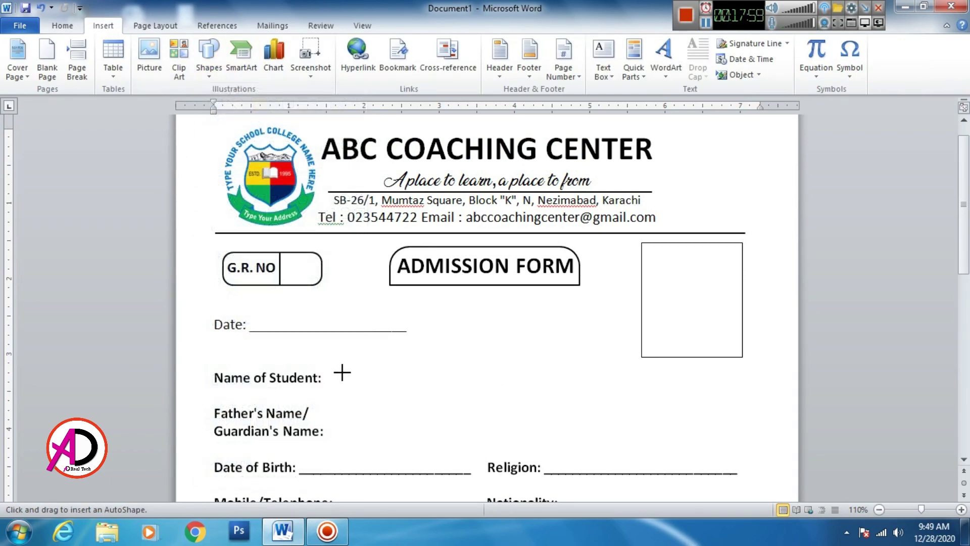
drag(342, 372, 350, 383)
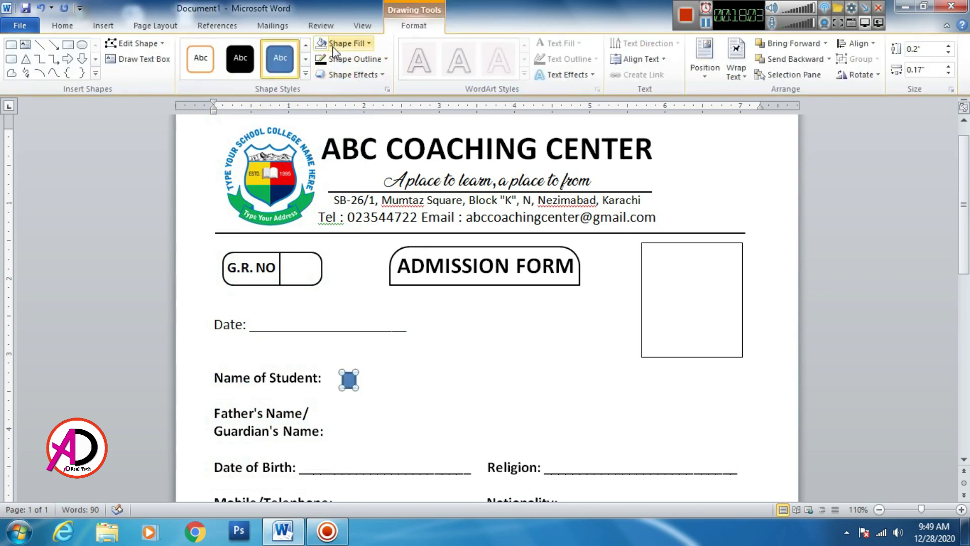
drag(356, 368, 363, 364)
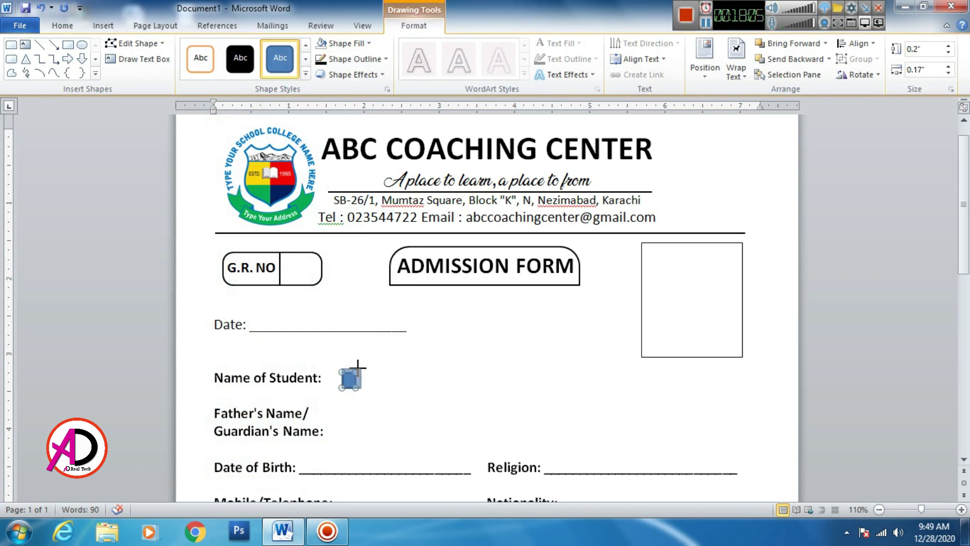
click(322, 43)
click(386, 59)
click(333, 87)
click(385, 58)
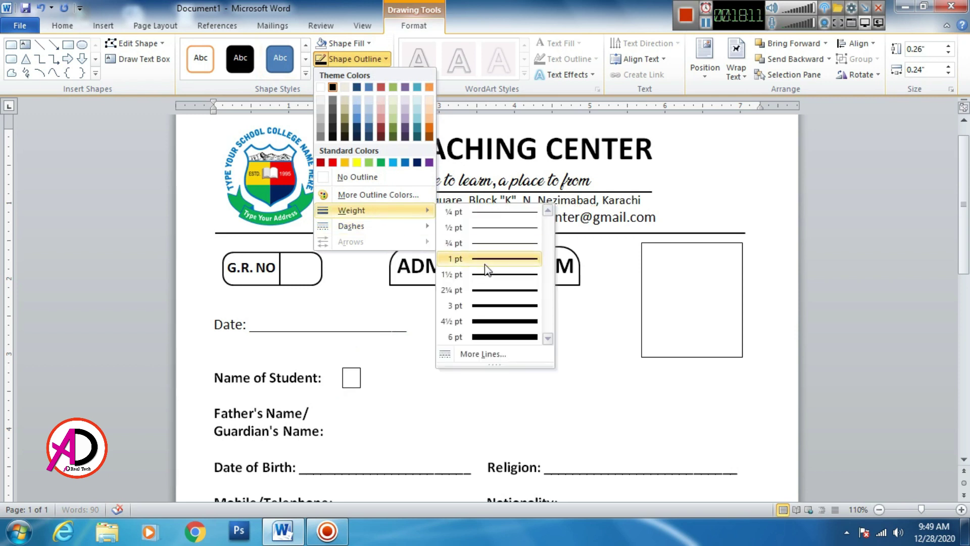
click(485, 263)
key(ctrl+Up)
key(ctrl+Up)
key(ctrl+Up)
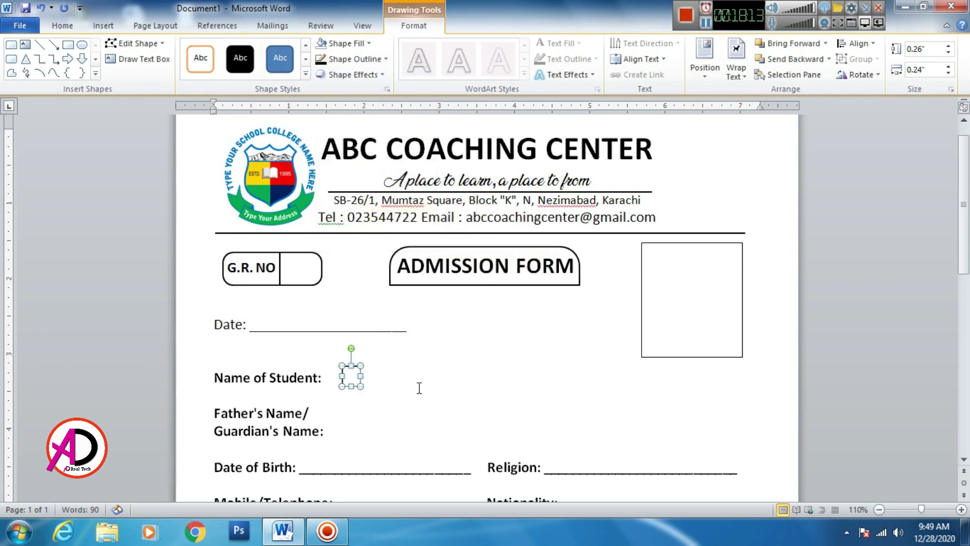
key(ctrl+Left)
key(ctrl+Left)
key(ctrl+Left)
key(ctrl+Left)
key(ctrl+Left)
key(ctrl+Left)
key(ctrl+Left)
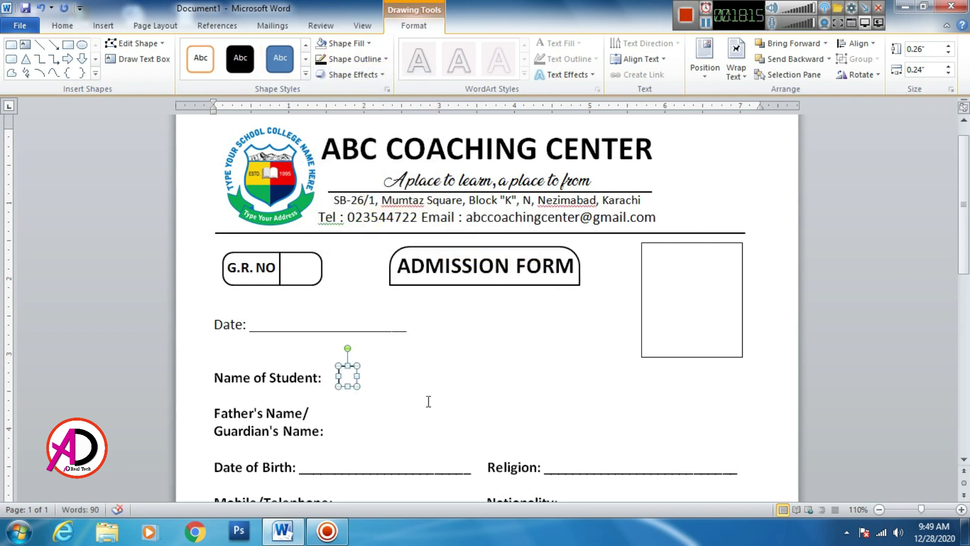
- Duplicate the square into a row of four adjoining boxes
key(ctrl+d)
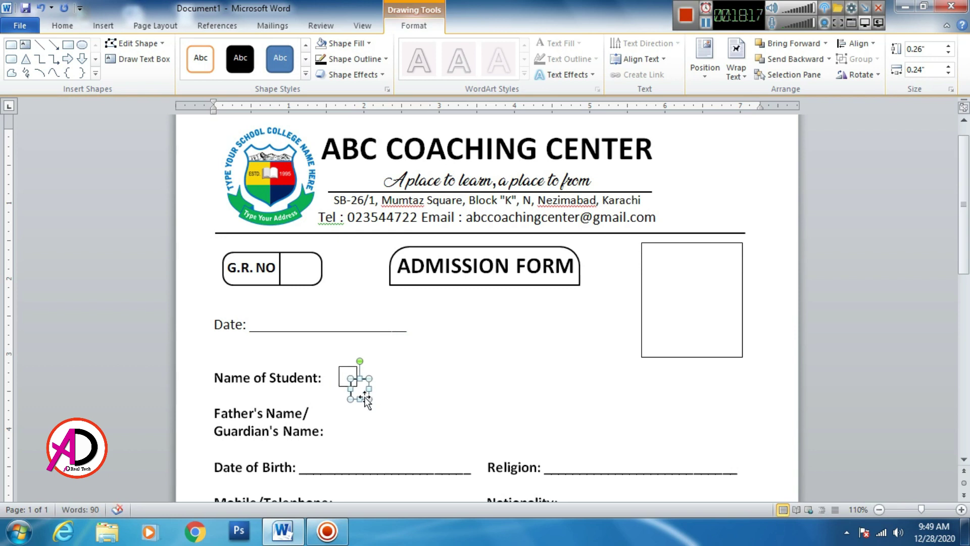
drag(365, 395, 368, 384)
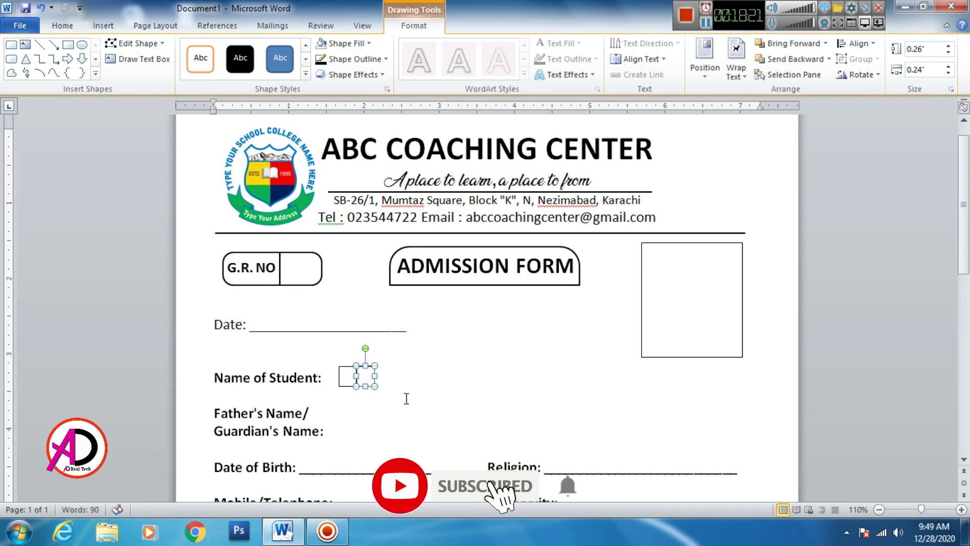
key(ctrl+d)
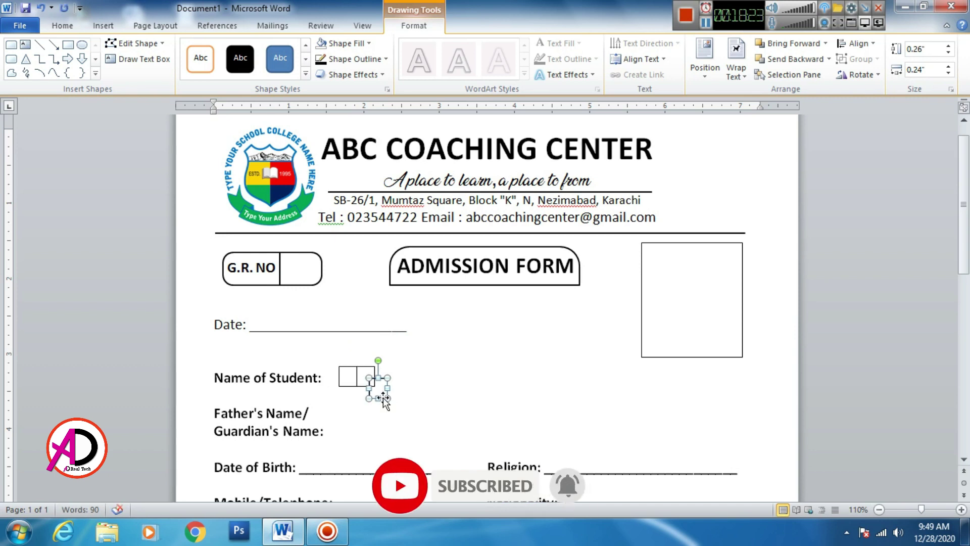
drag(383, 397, 387, 379)
ctrl+scroll(444, 428, up, 4)
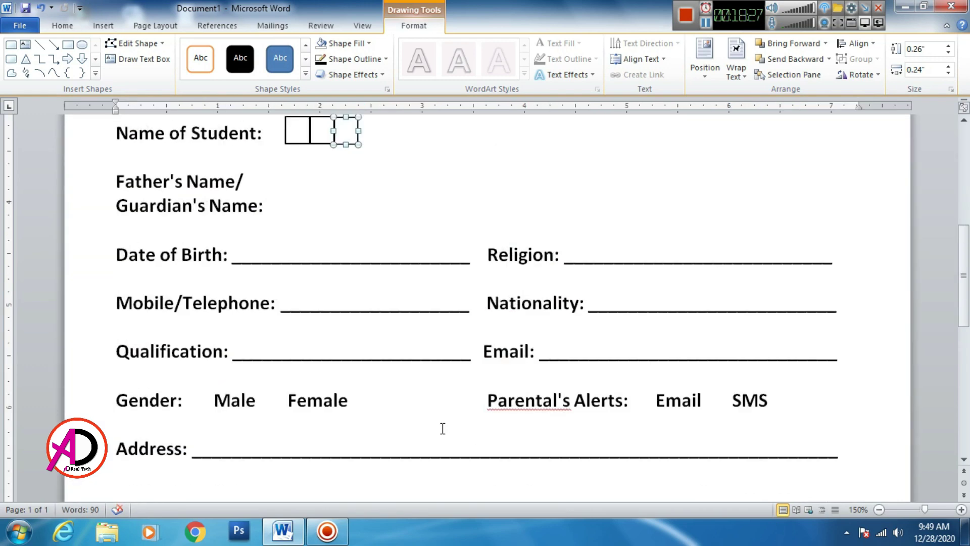
scroll(443, 428, up, 4)
key(ctrl+d)
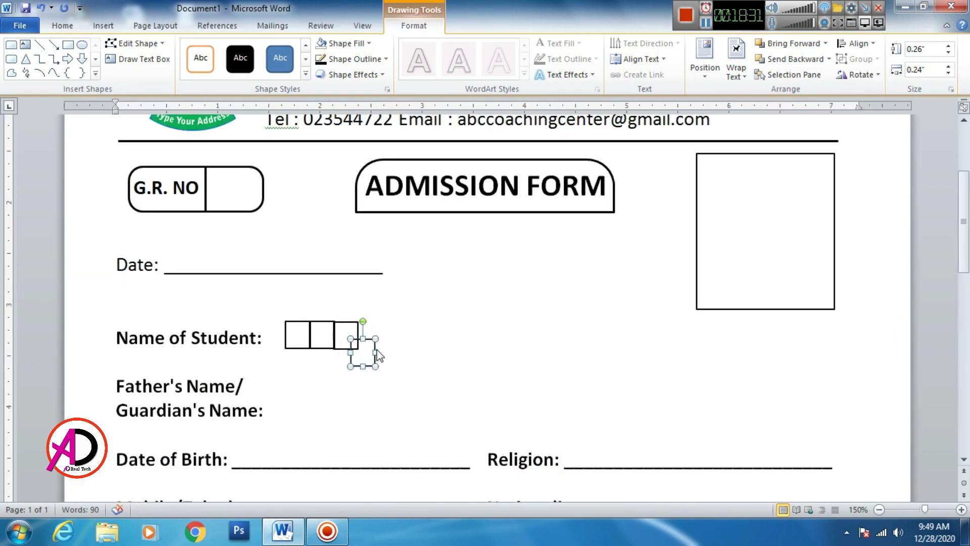
drag(377, 355, 386, 338)
scroll(377, 364, up, 3)
scroll(374, 401, down, 1)
scroll(353, 423, down, 1)
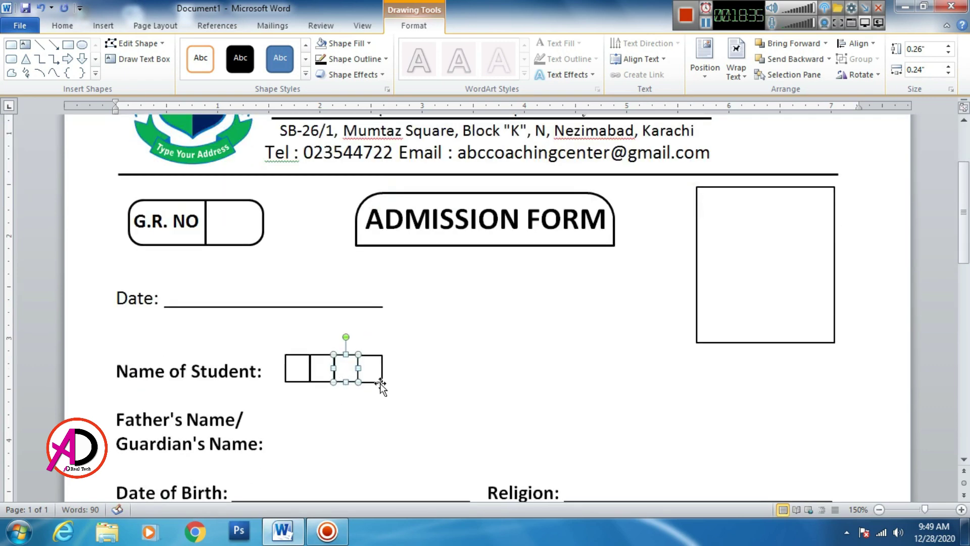
- Group the four squares into one object
key(ctrl+z)
click(378, 383)
click(452, 390)
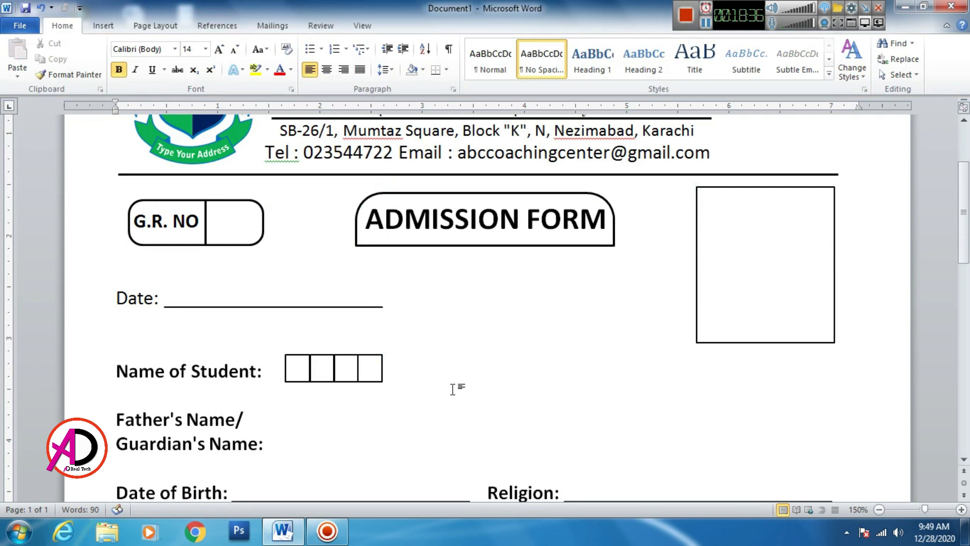
click(374, 381)
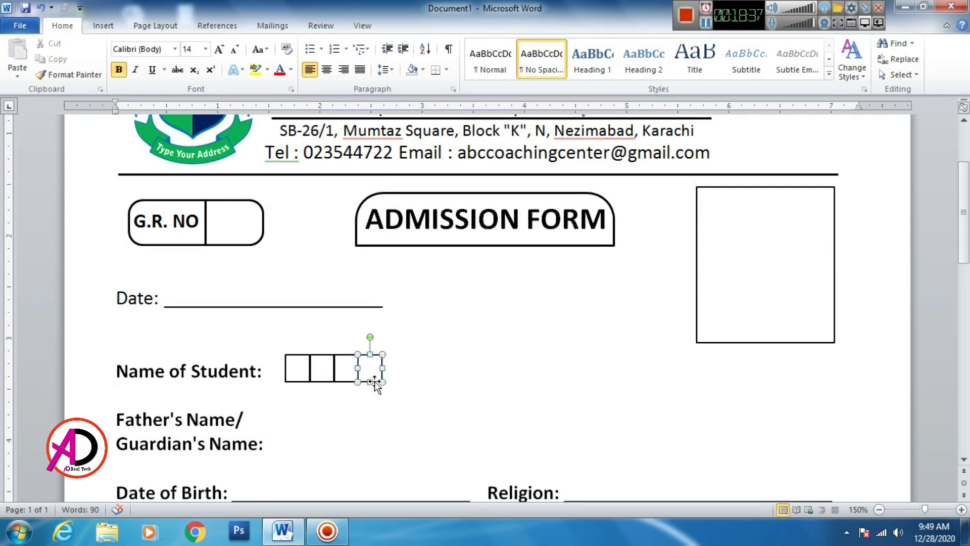
shift+click(291, 365)
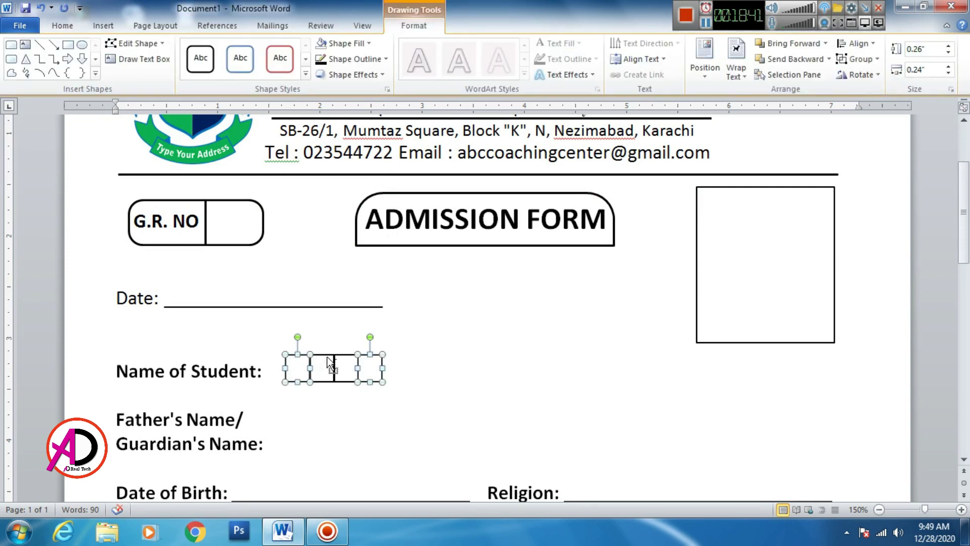
shift+click(346, 357)
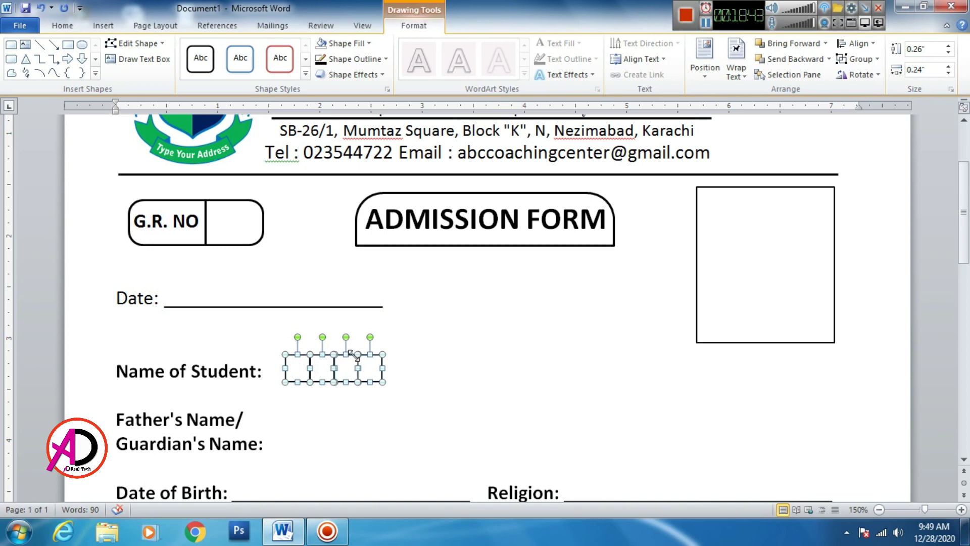
right_click(351, 355)
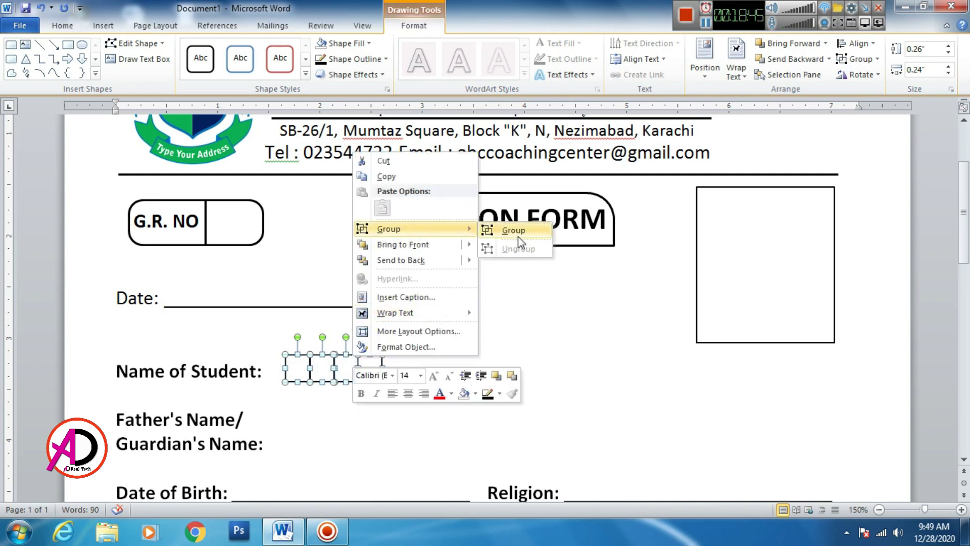
click(517, 237)
- Paste copies of the four-box group end to end along the Name of Student row
key(ctrl+c)
key(ctrl+v)
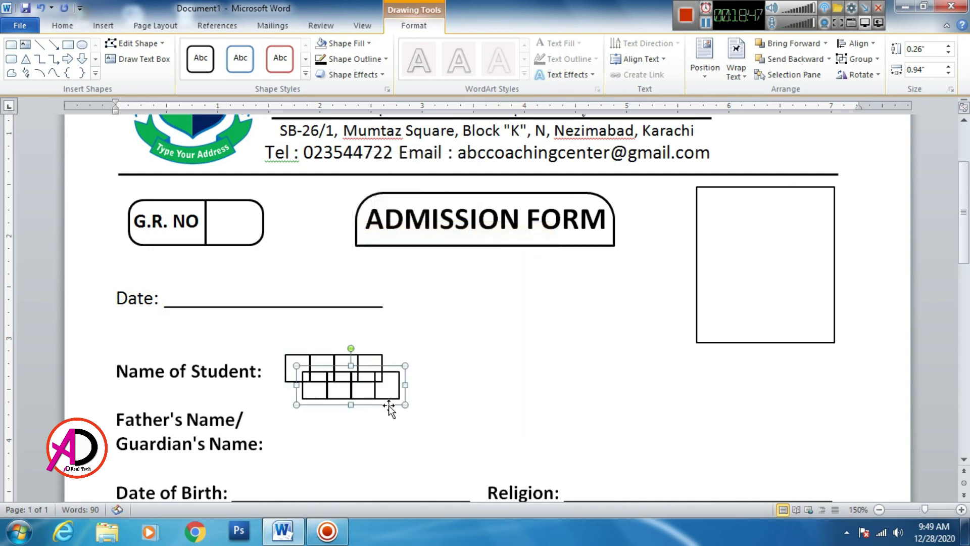
mouse_move(389, 405)
mouse_down()
mouse_move(446, 385)
mouse_move(566, 388)
mouse_move(567, 396)
mouse_move(657, 388)
mouse_up()
key(ctrl+v)
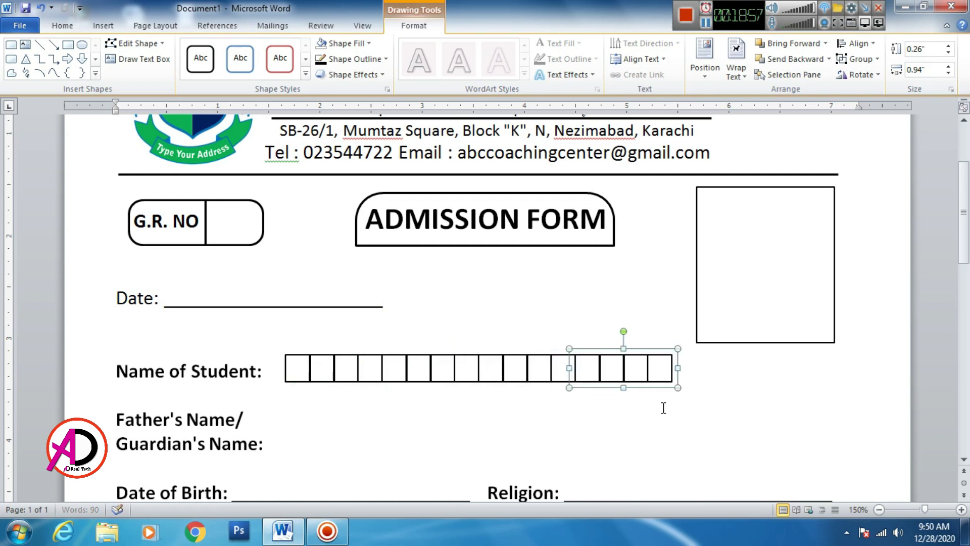
click(678, 407)
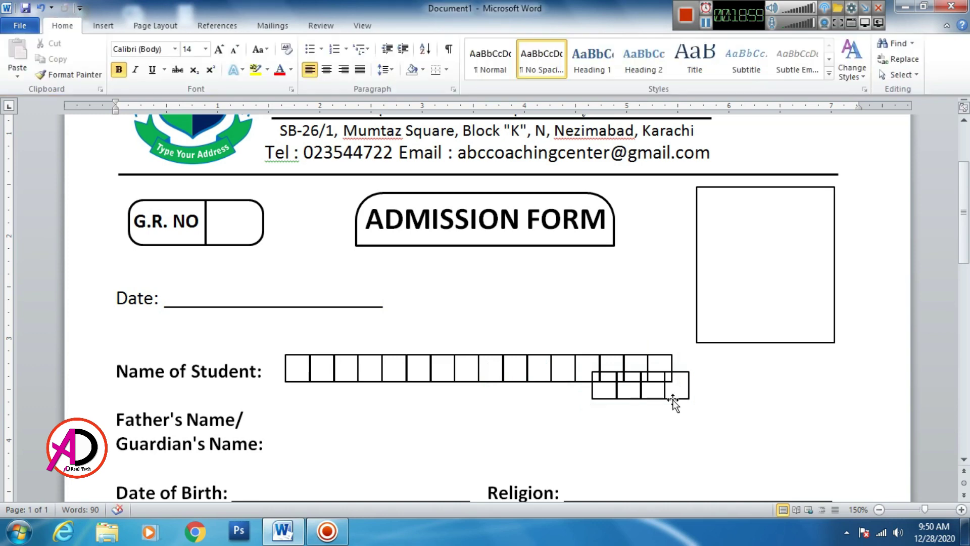
mouse_move(677, 407)
mouse_down()
mouse_move(762, 396)
mouse_move(753, 392)
mouse_up()
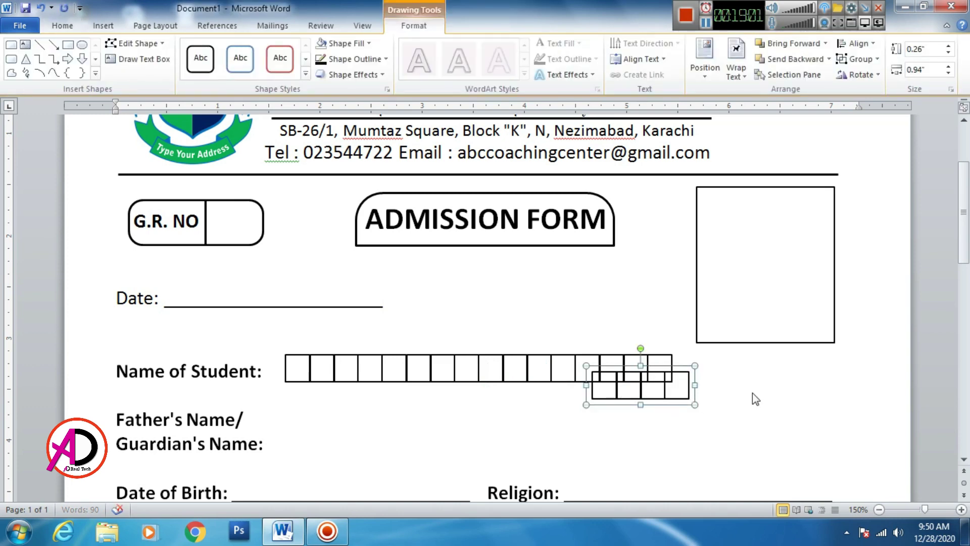
key(ctrl+v)
scroll(775, 416, down, 4)
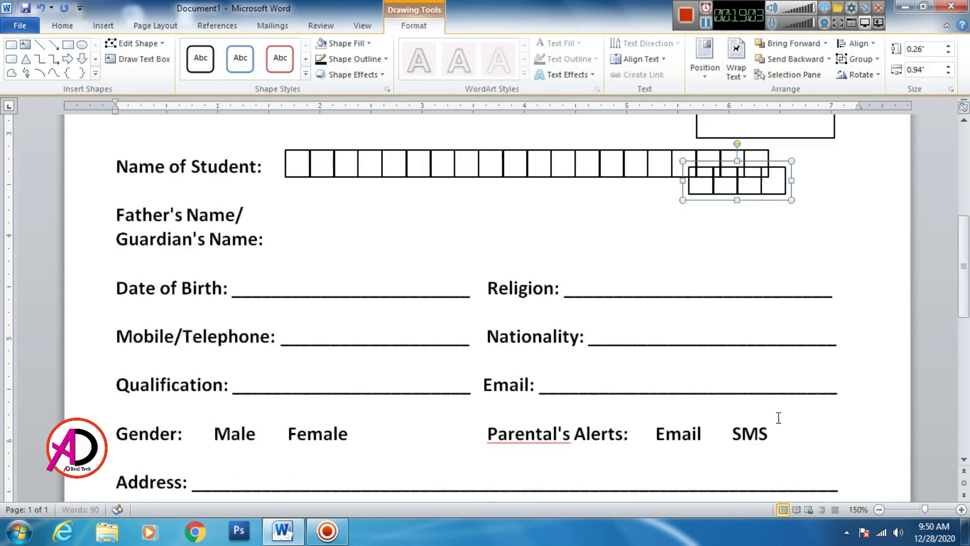
scroll(771, 377, up, 2)
drag(767, 304, 847, 286)
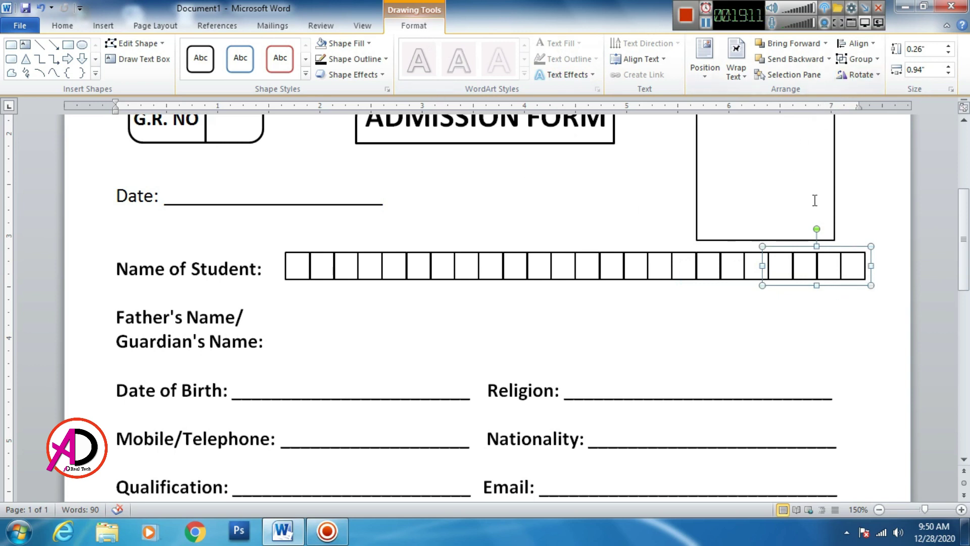
- Ungroup the last group and delete the extra box past the right margin
right_click(832, 244)
mouse_move(868, 322)
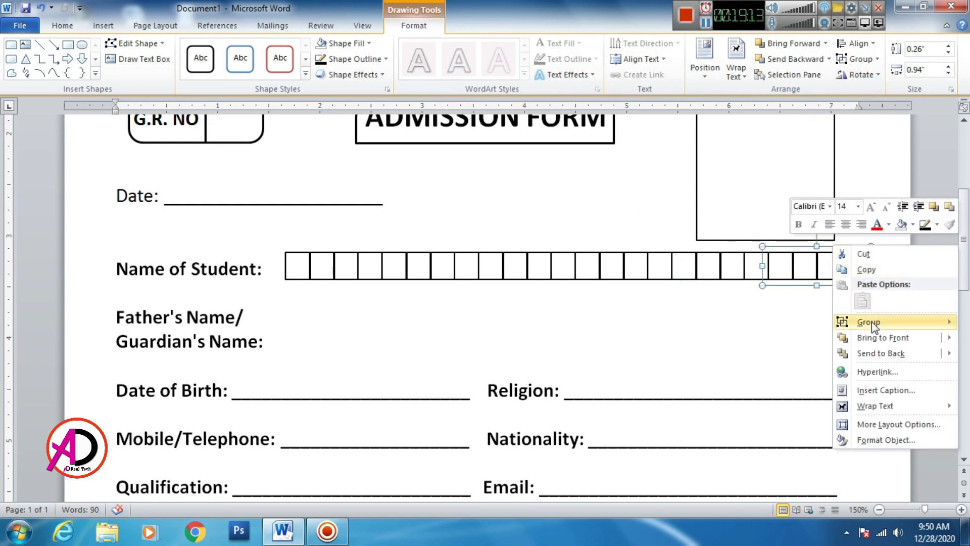
click(831, 342)
click(861, 299)
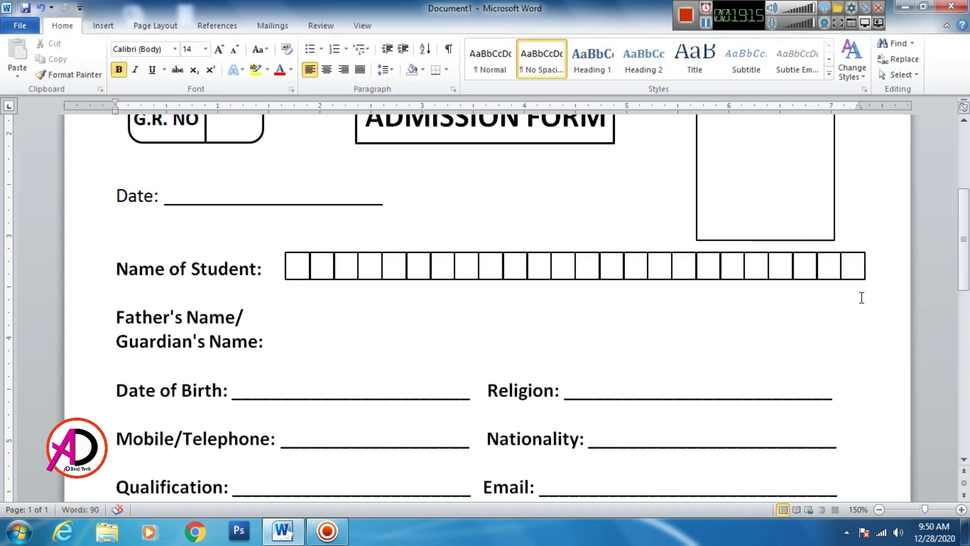
click(857, 280)
key(Delete)
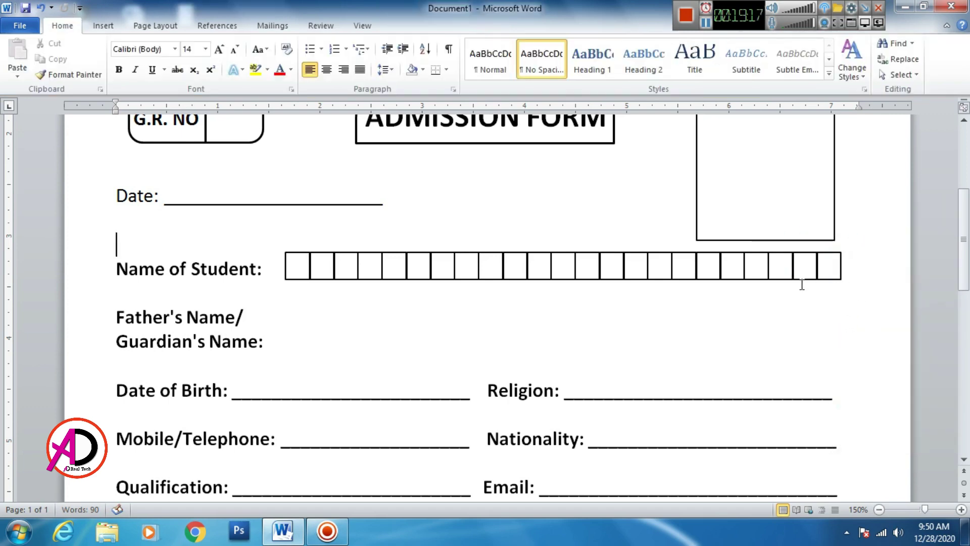
- Group all the boxes in the Name of Student row into one object
click(294, 256)
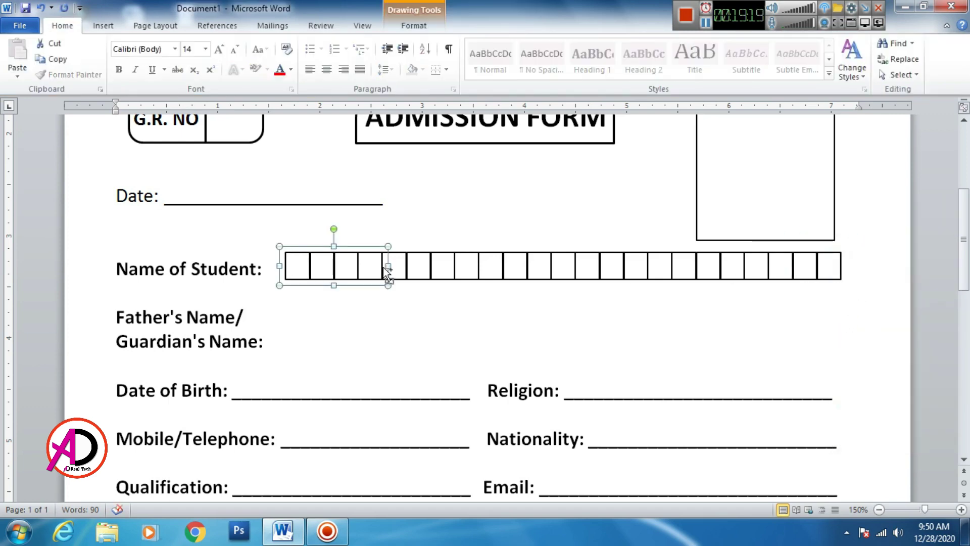
shift+click(429, 257)
shift+click(540, 258)
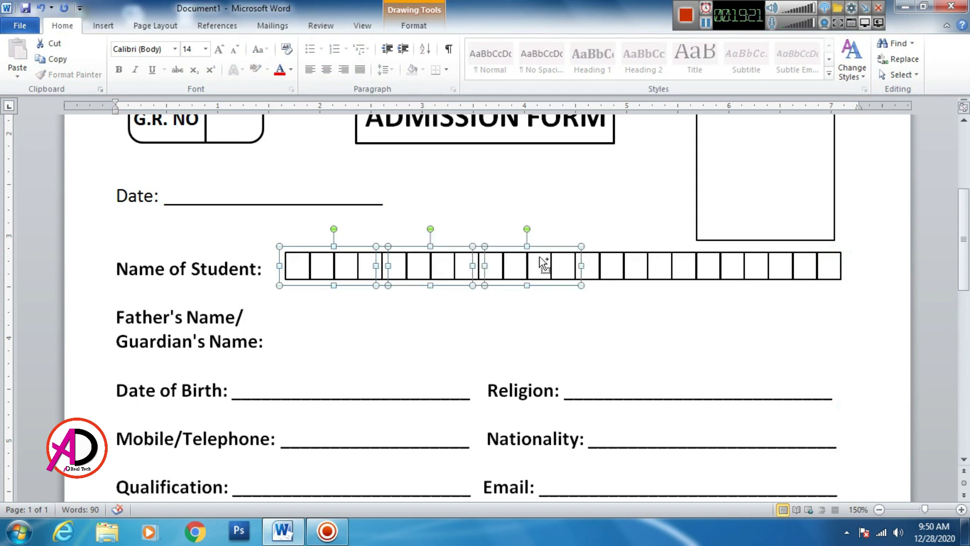
shift+click(622, 256)
shift+click(722, 256)
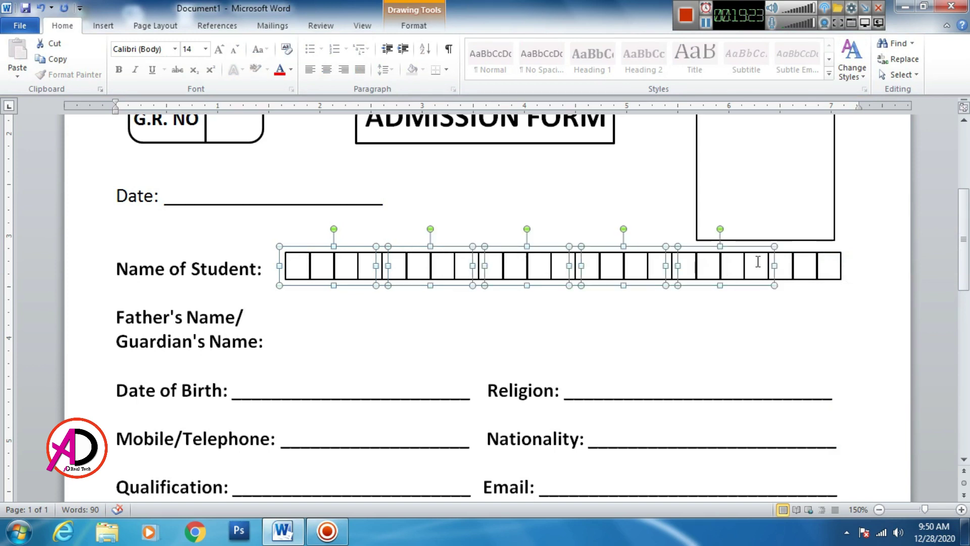
shift+click(804, 255)
shift+click(829, 254)
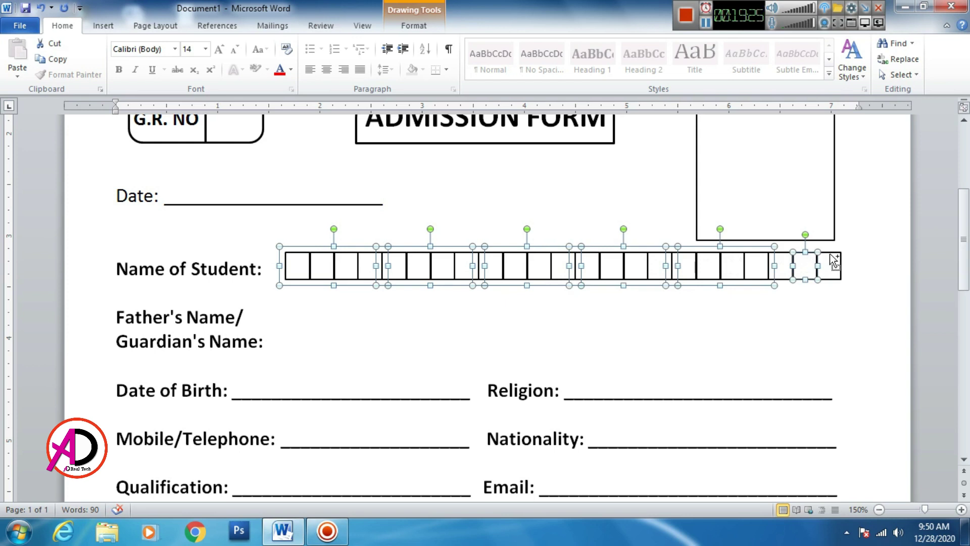
shift+click(786, 257)
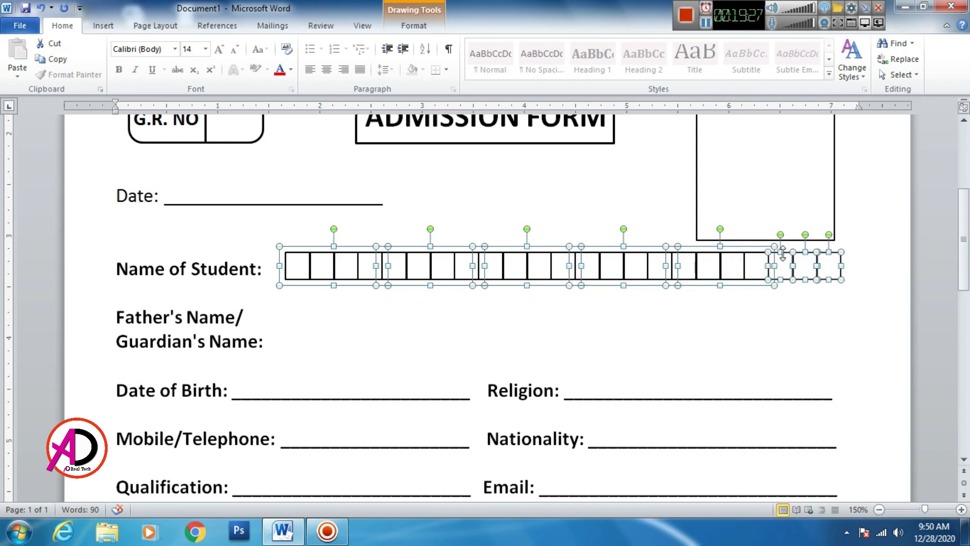
right_click(785, 251)
mouse_move(822, 329)
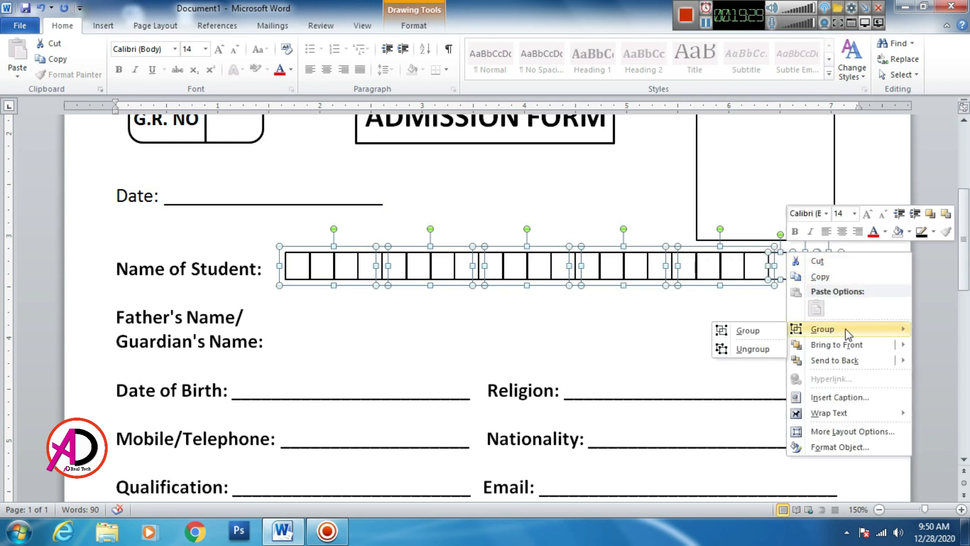
click(770, 329)
- Copy the grouped row and place it beside Father's Name/Guardian's Name
key(ctrl+c)
key(ctrl+v)
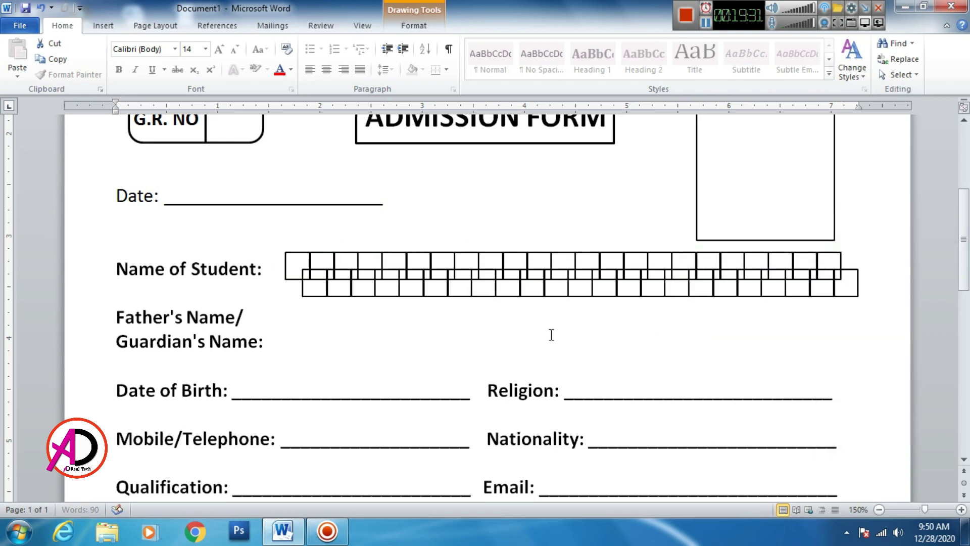
mouse_move(504, 304)
mouse_down()
mouse_move(487, 356)
mouse_move(488, 344)
mouse_up()
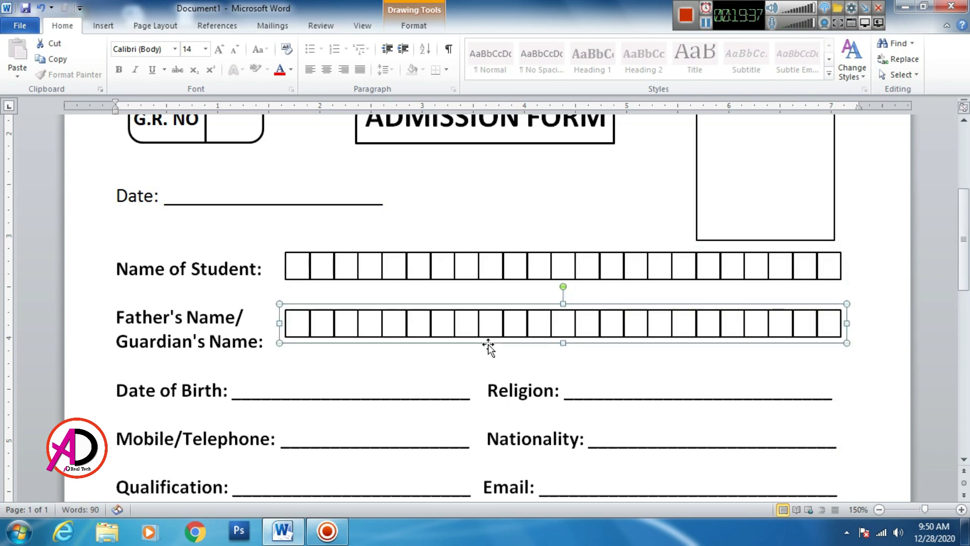
click(570, 367)
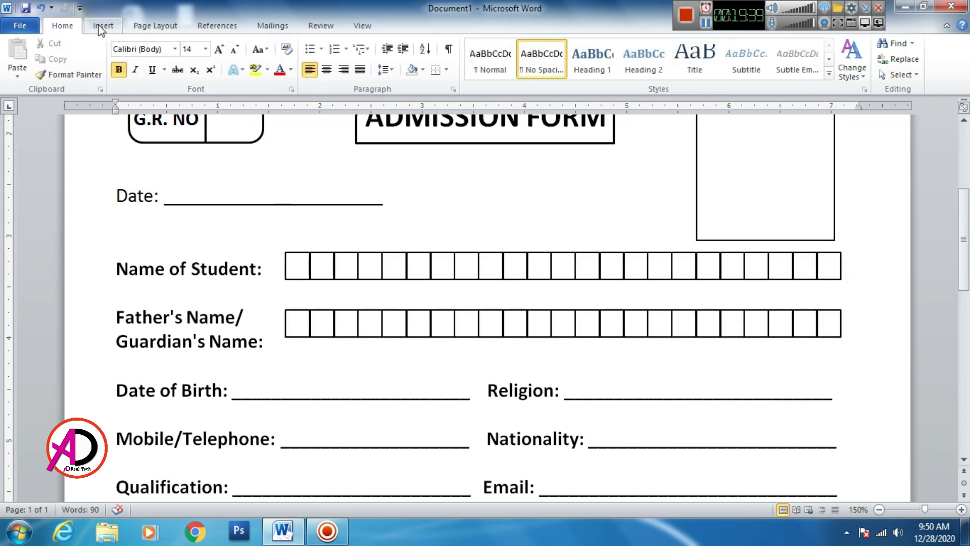
click(101, 27)
- Copy the G.R. NO label below the Name of Student boxes, unbolded and shrunk to 11 pt
scroll(218, 221, up, 3)
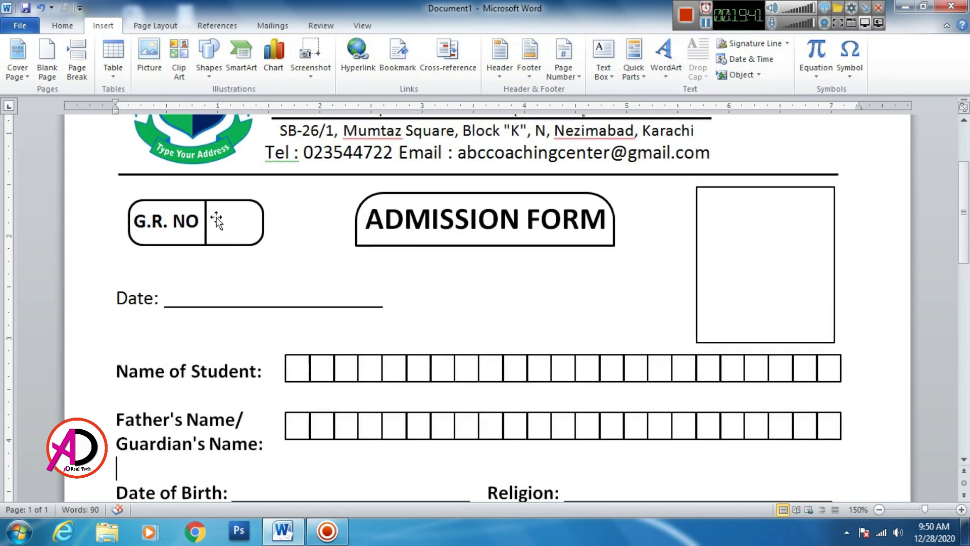
click(171, 235)
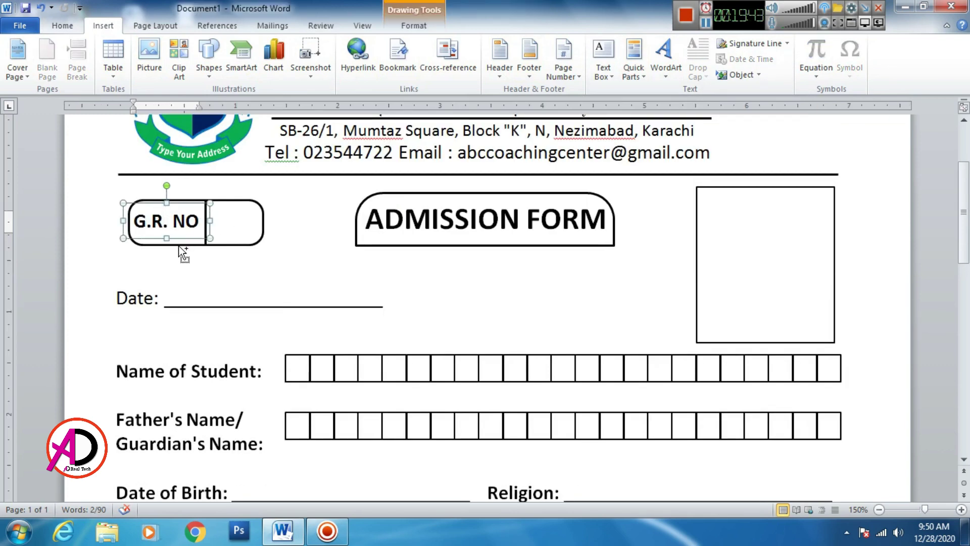
mouse_move(180, 244)
mouse_down()
mouse_move(197, 261)
mouse_move(553, 413)
mouse_up()
triple_click(546, 396)
click(61, 26)
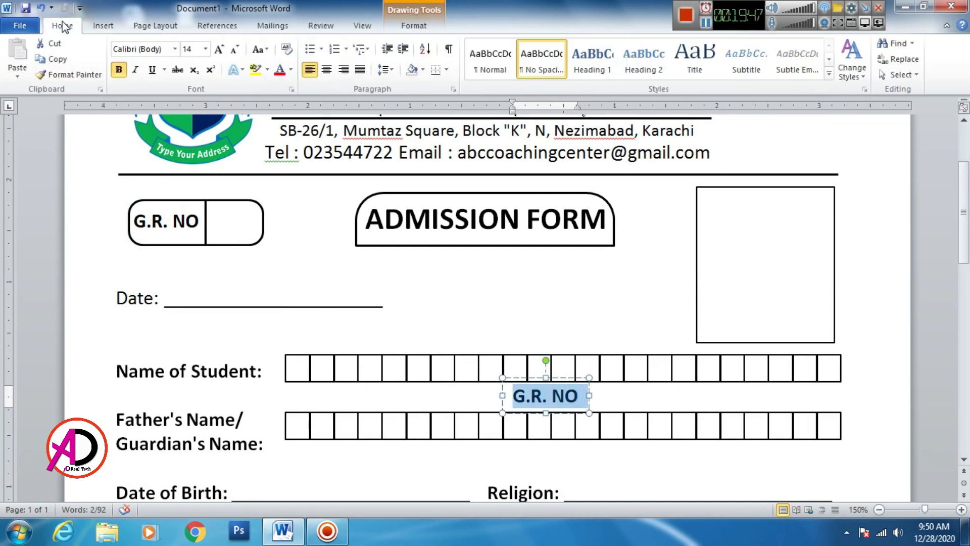
click(119, 69)
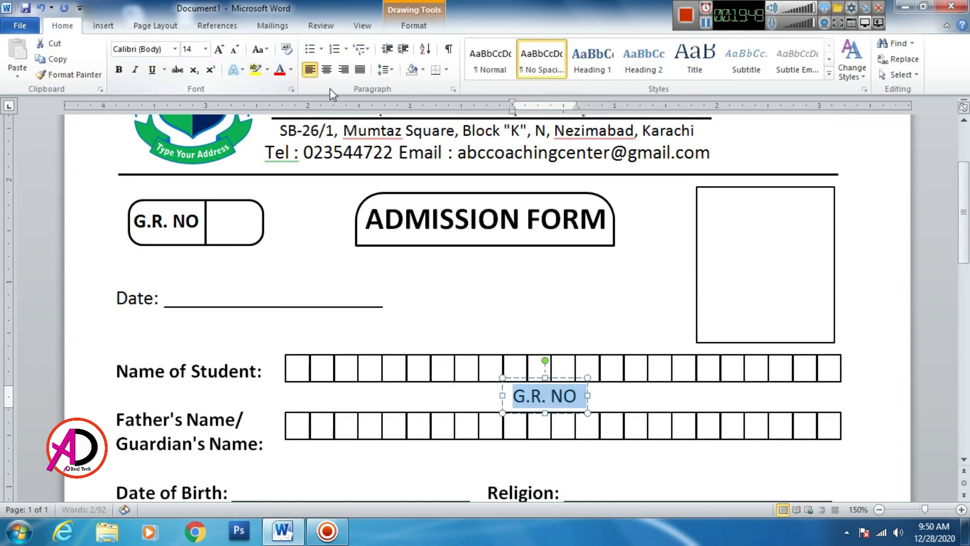
click(232, 50)
click(232, 50)
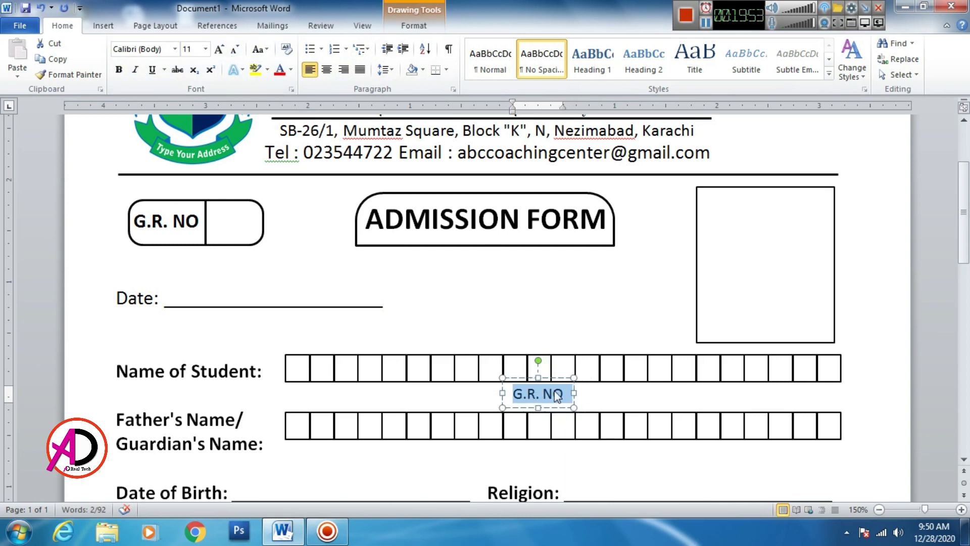
- Retype it as '(IN BLOCK LETTER)' and place a copy beneath the Father's Name boxes
text(()
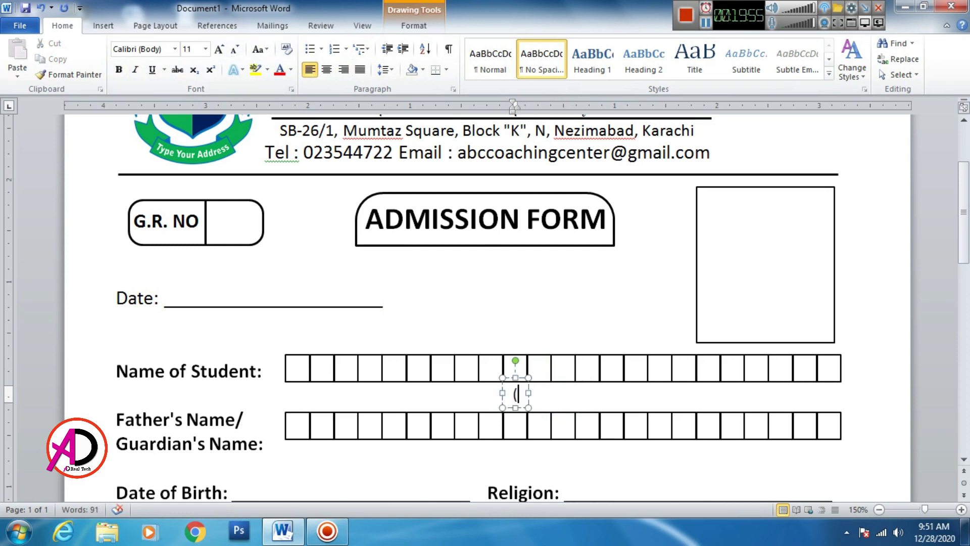
text(in)
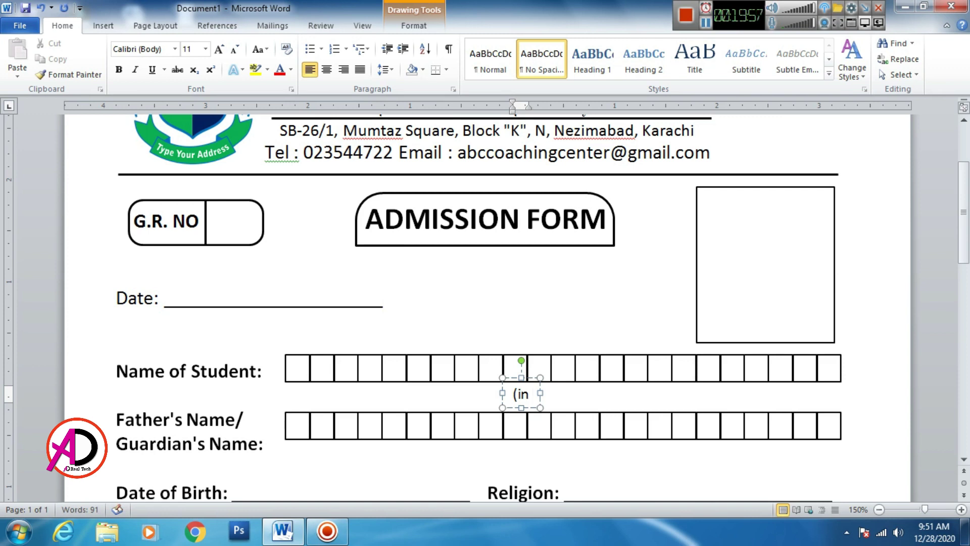
key(BackSpace)
key(BackSpace)
key(BackSpace)
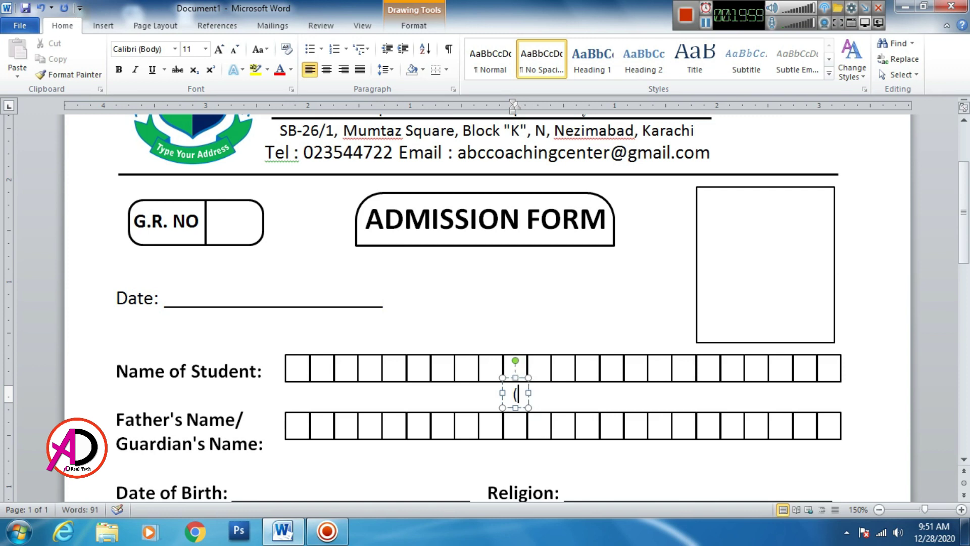
text(IN BL)
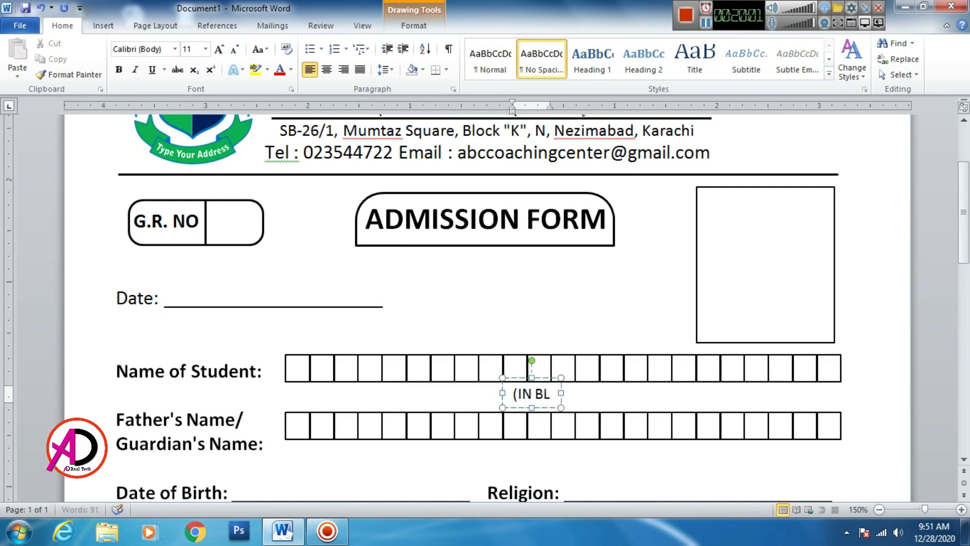
text(OCK LETT)
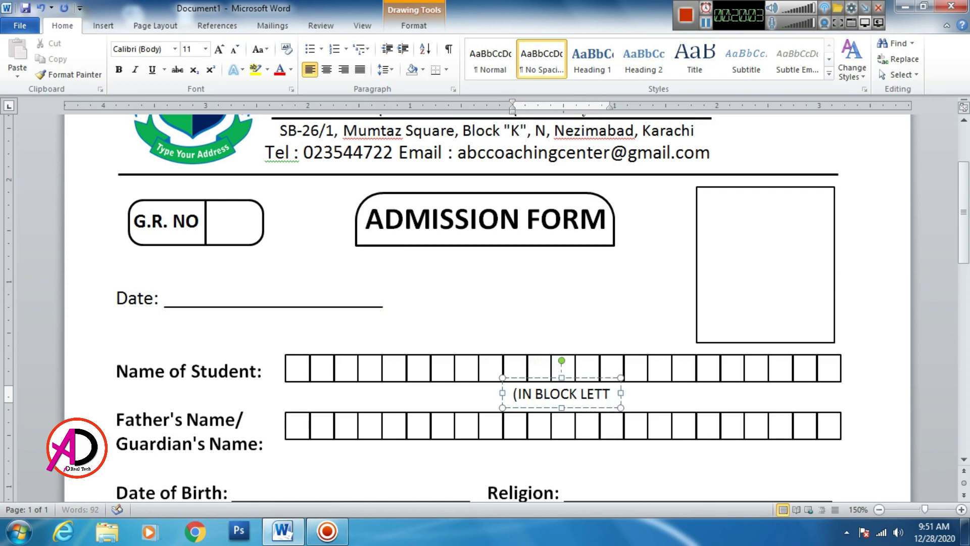
text(ER_)
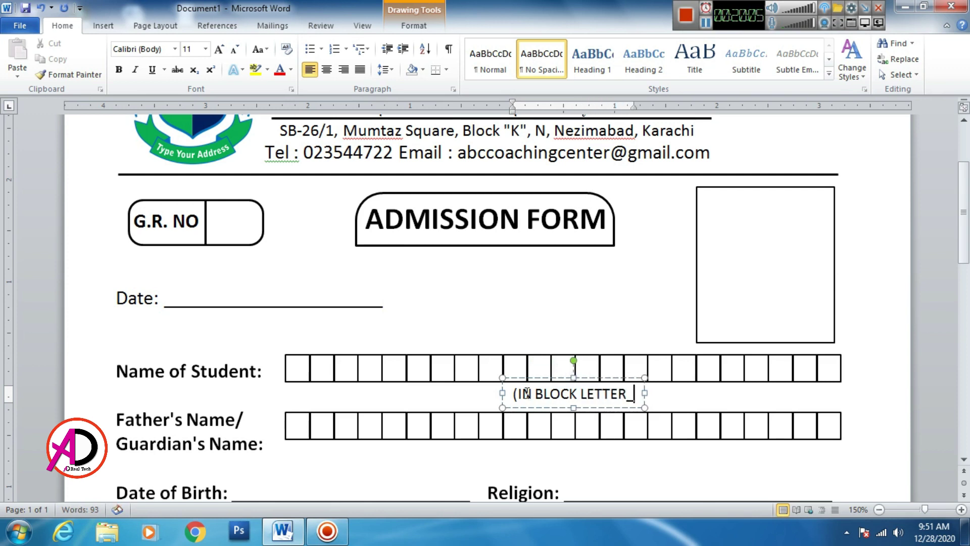
key(BackSpace)
text())
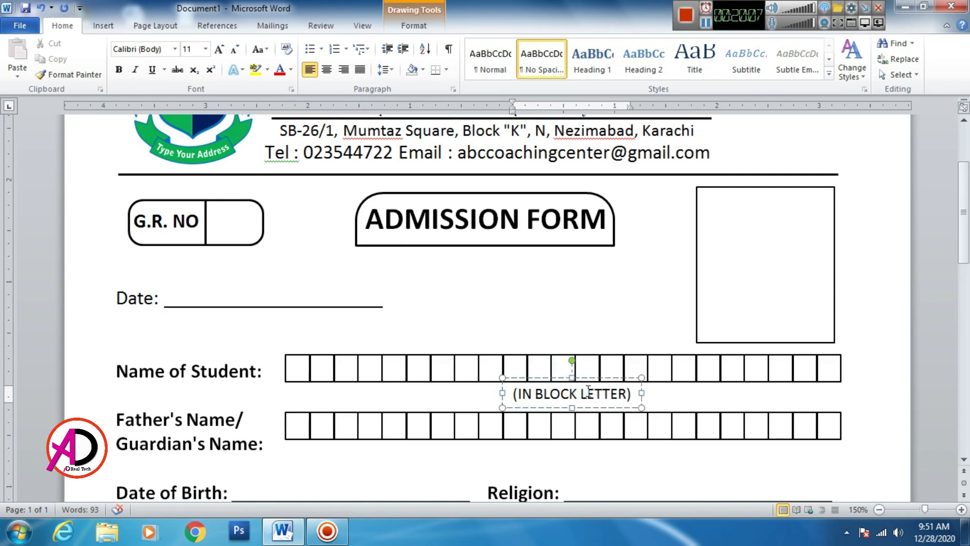
drag(590, 376, 608, 393)
scroll(612, 327, down, 3)
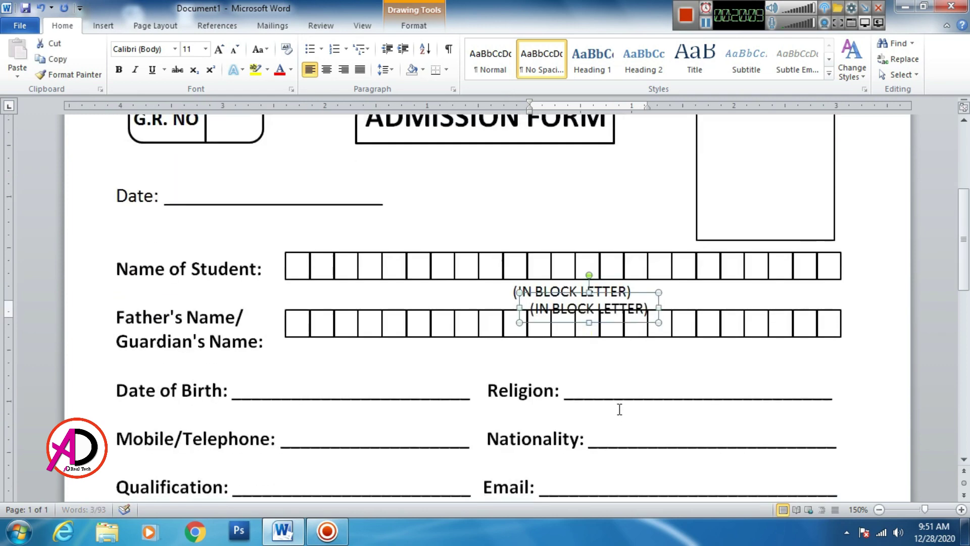
drag(612, 325, 597, 371)
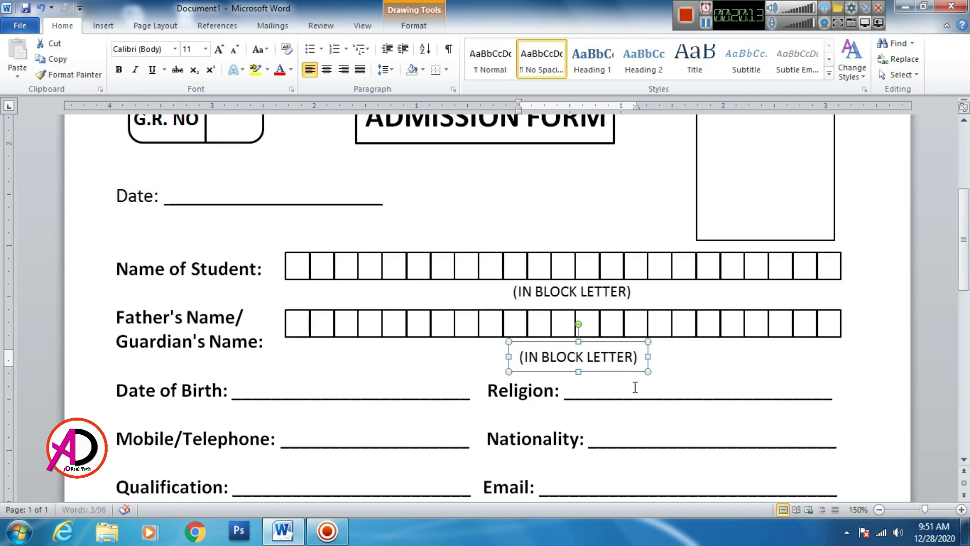
click(702, 387)
scroll(622, 370, down, 5)
ctrl+scroll(621, 371, down, 5)
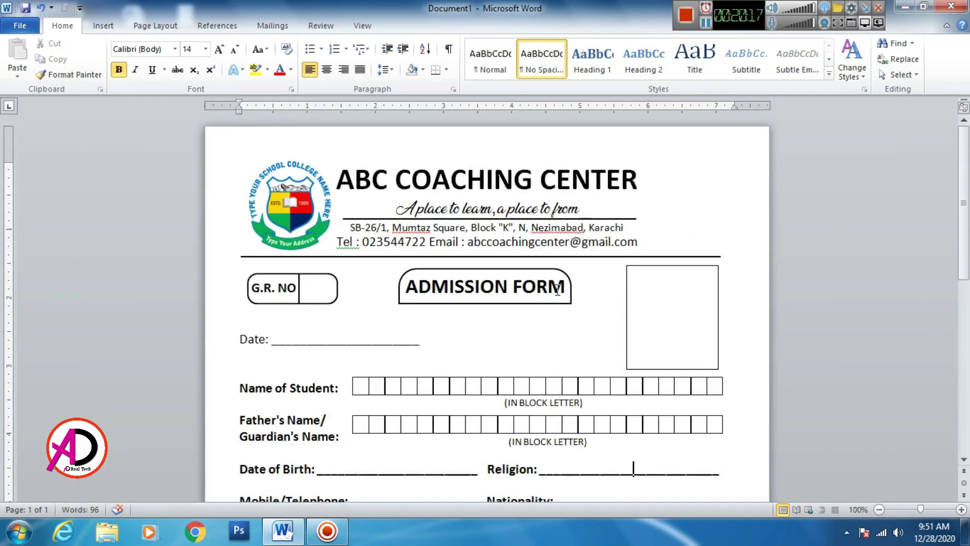
click(542, 446)
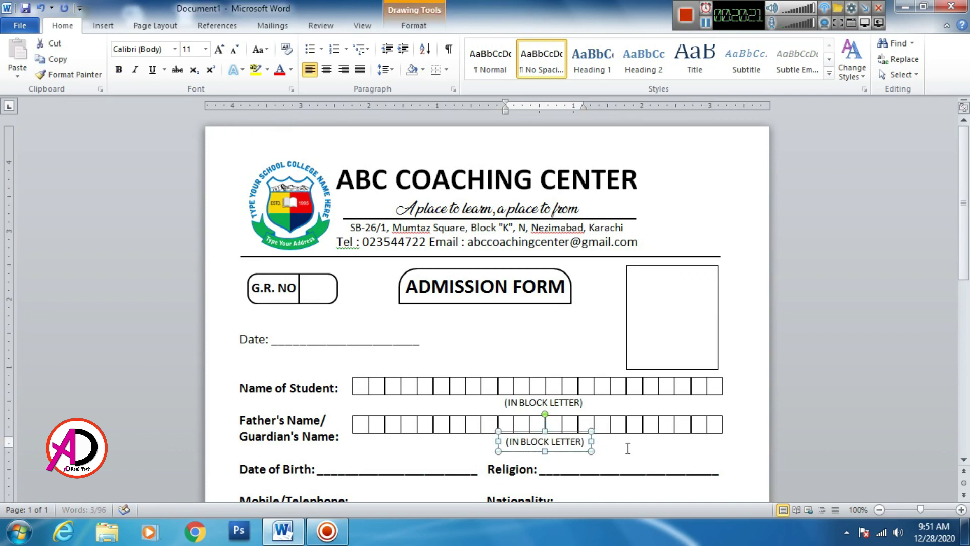
click(699, 445)
scroll(628, 408, down, 6)
scroll(560, 386, down, 3)
scroll(560, 385, down, 3)
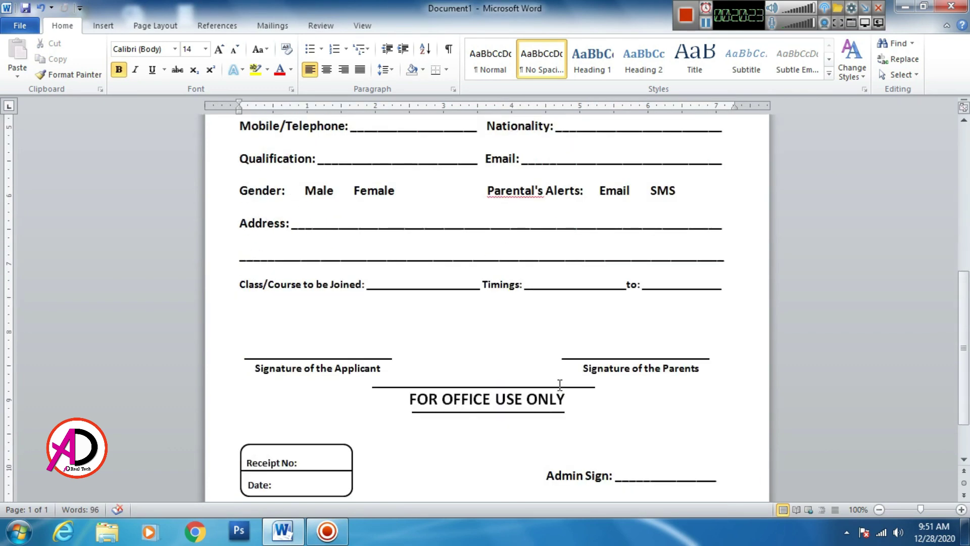
scroll(559, 381, up, 10)
scroll(558, 384, up, 1)
scroll(556, 313, up, 1)
ctrl+scroll(556, 313, down, 3)
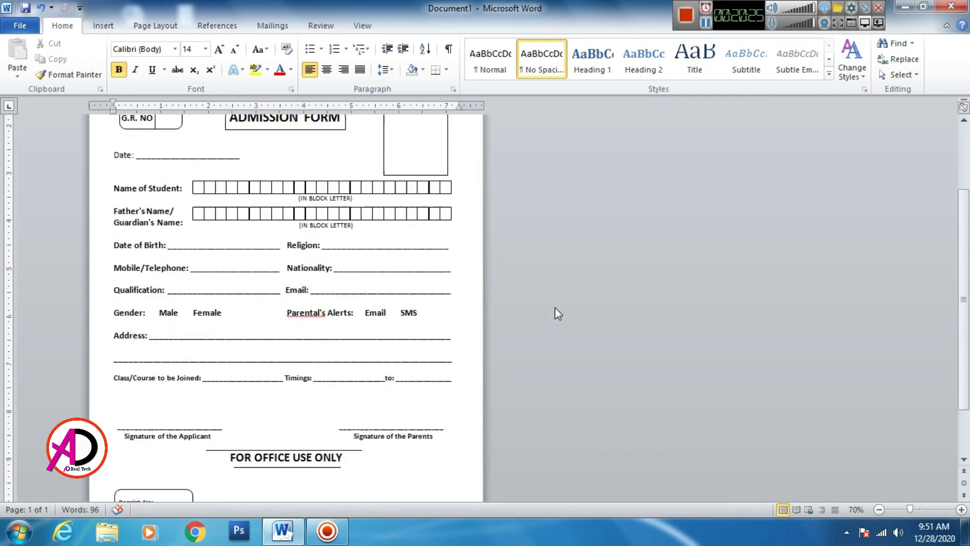
scroll(403, 331, up, 1)
scroll(404, 337, down, 3)
scroll(397, 337, up, 3)
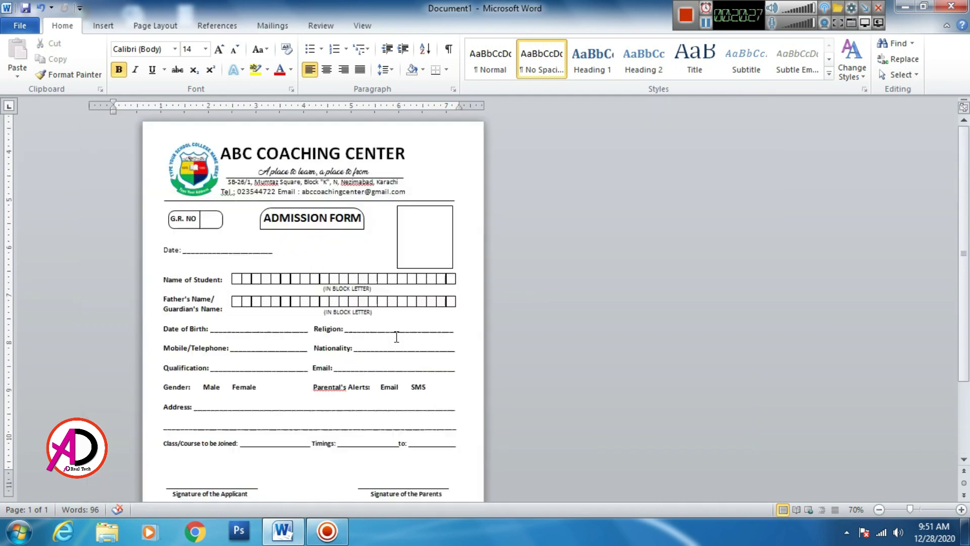
ctrl+scroll(409, 340, down, 3)
ctrl+scroll(412, 343, up, 1)
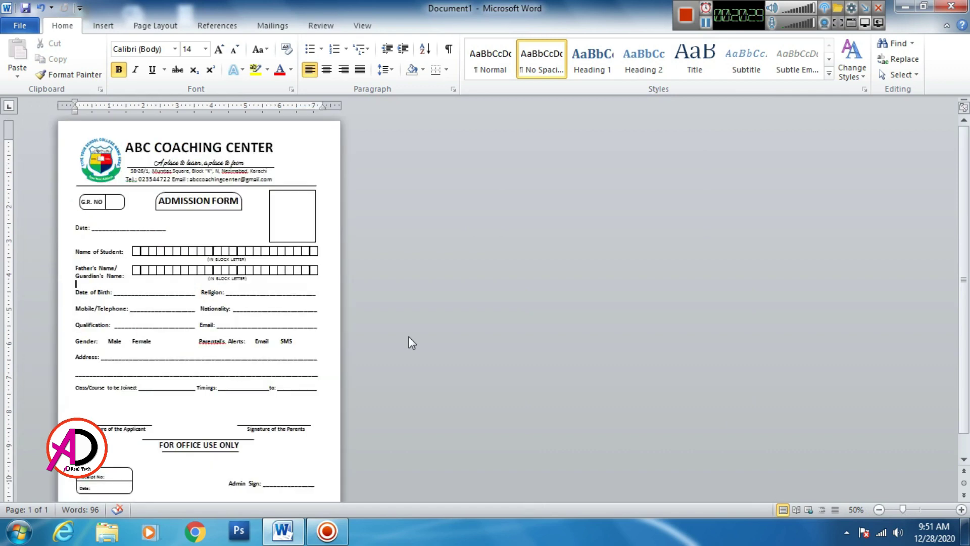
ctrl+scroll(384, 326, up, 1)
ctrl+scroll(424, 327, up, 2)
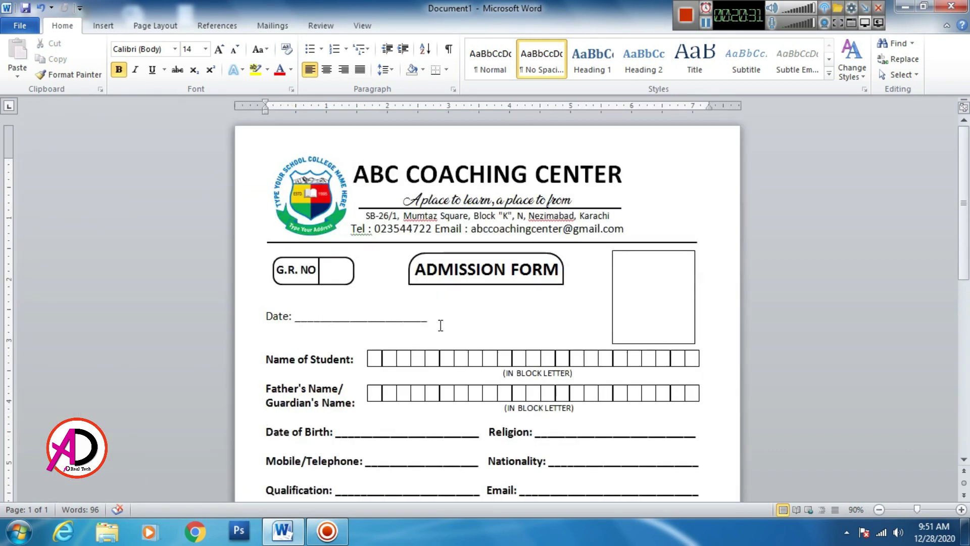
ctrl+scroll(441, 303, up, 1)
ctrl+scroll(441, 287, up, 2)
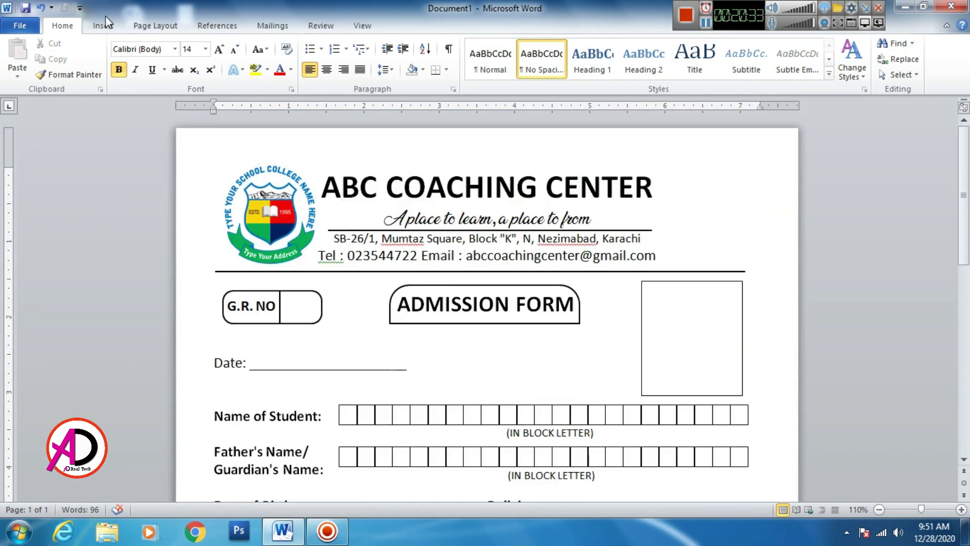
click(105, 24)
- Draw a rectangle stretched over the entire page
click(212, 69)
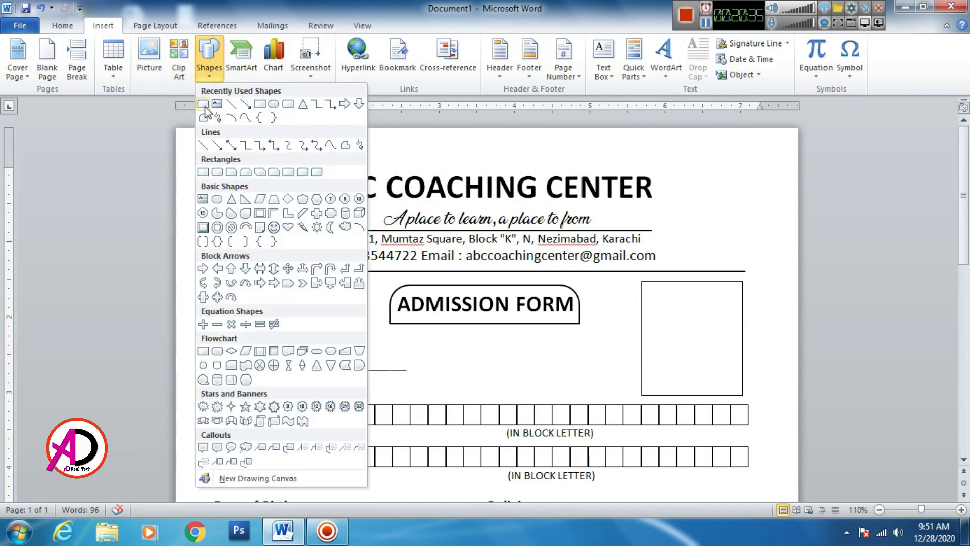
click(259, 103)
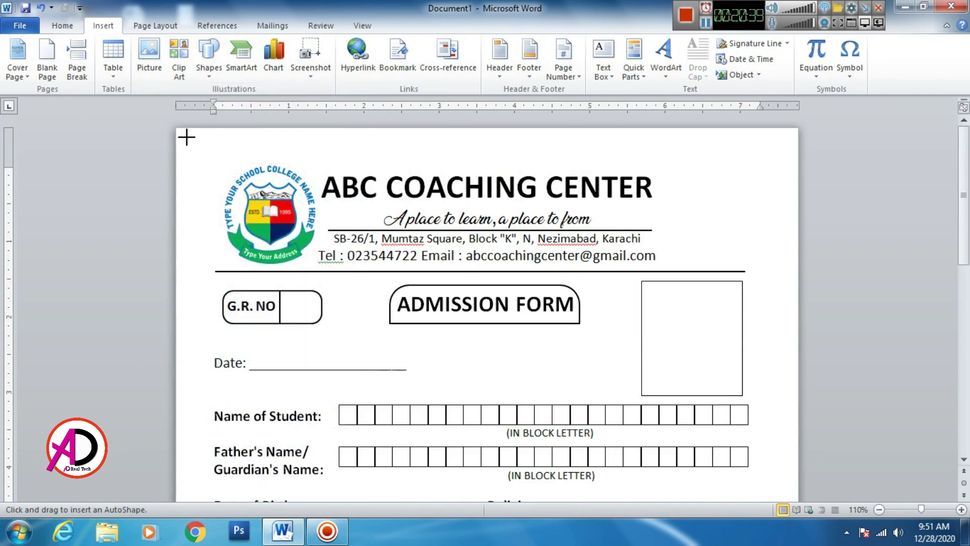
drag(186, 137, 785, 528)
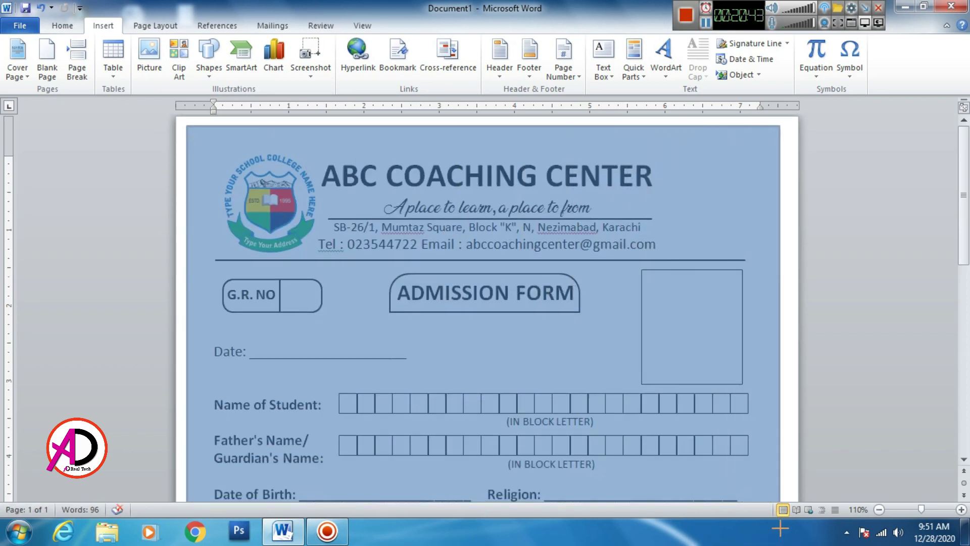
click(690, 416)
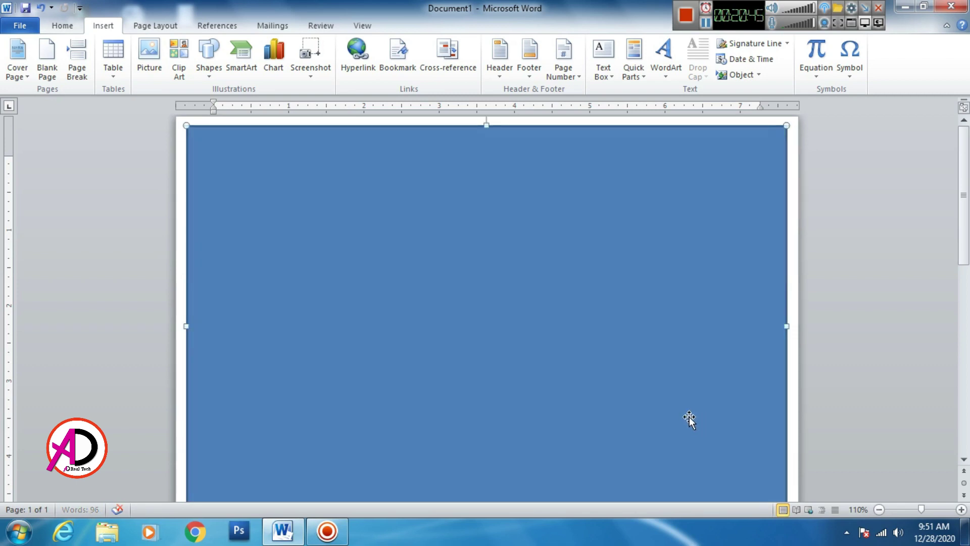
scroll(555, 407, down, 10)
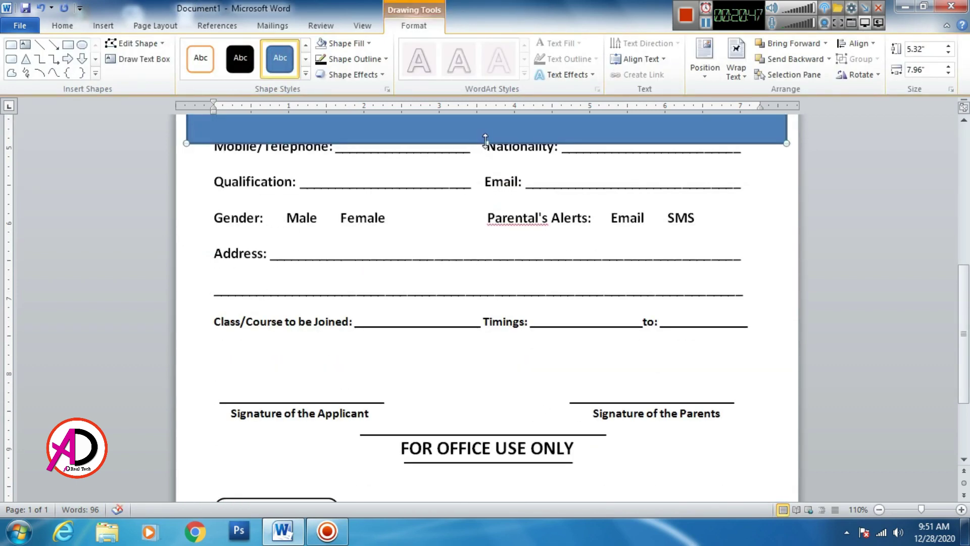
mouse_move(486, 141)
mouse_down()
mouse_move(511, 477)
mouse_move(511, 462)
mouse_up()
drag(486, 352, 488, 475)
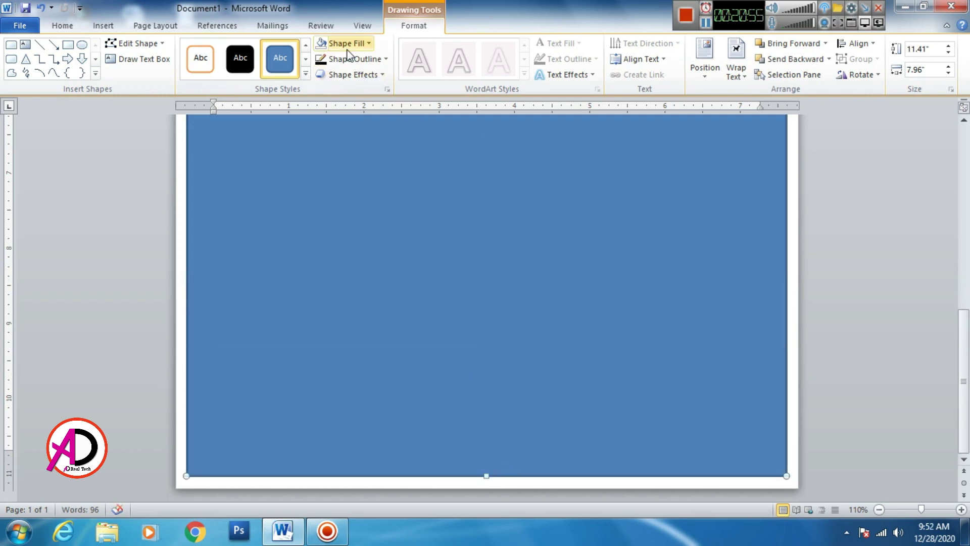
- Give the page rectangle no fill and a blue outline
click(322, 48)
click(343, 59)
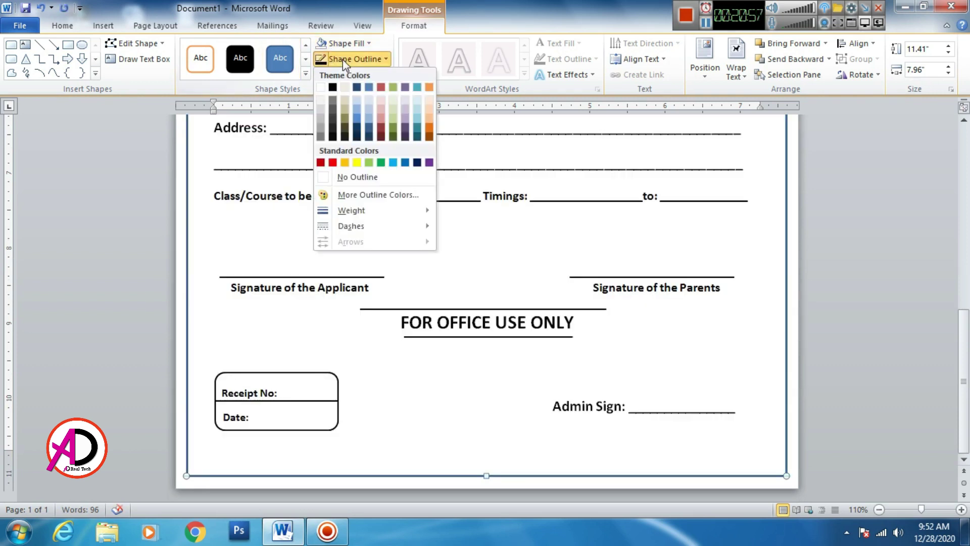
click(405, 163)
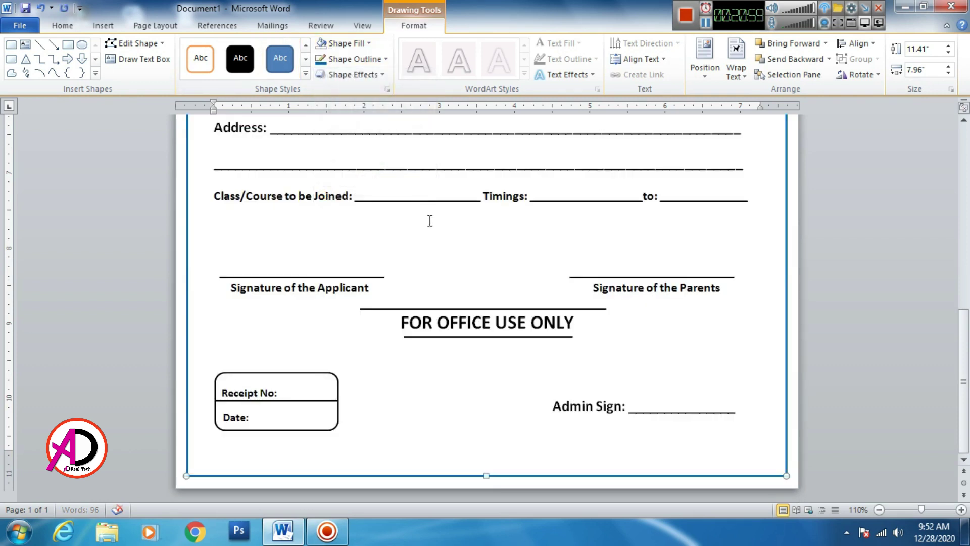
scroll(425, 237, up, 10)
scroll(426, 237, up, 5)
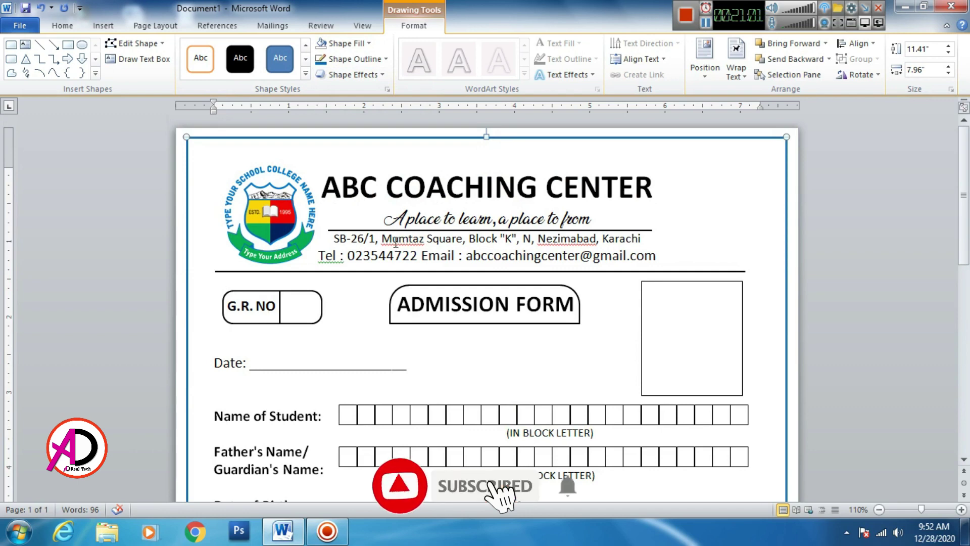
- Draw a small oval circle at the top-left corner inside the page border
click(796, 213)
click(103, 25)
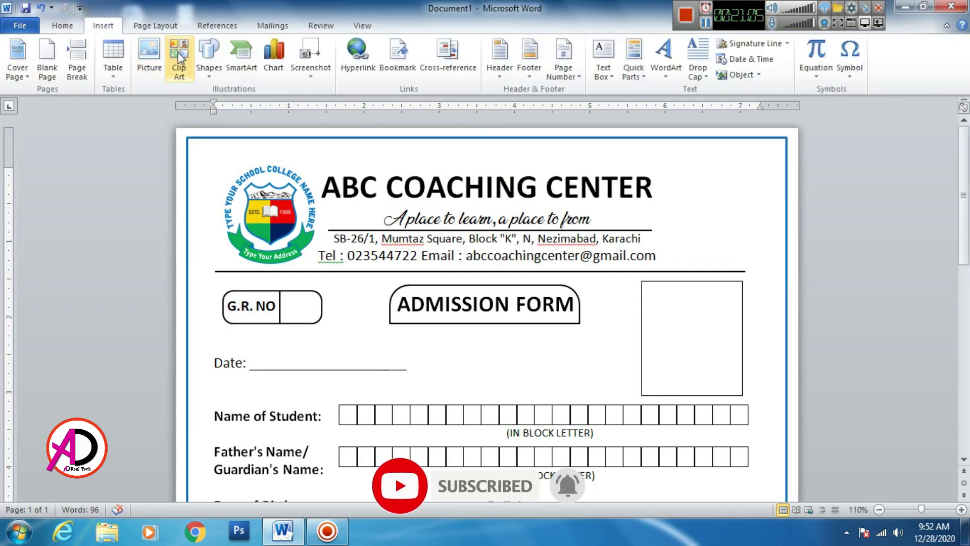
click(209, 61)
click(288, 104)
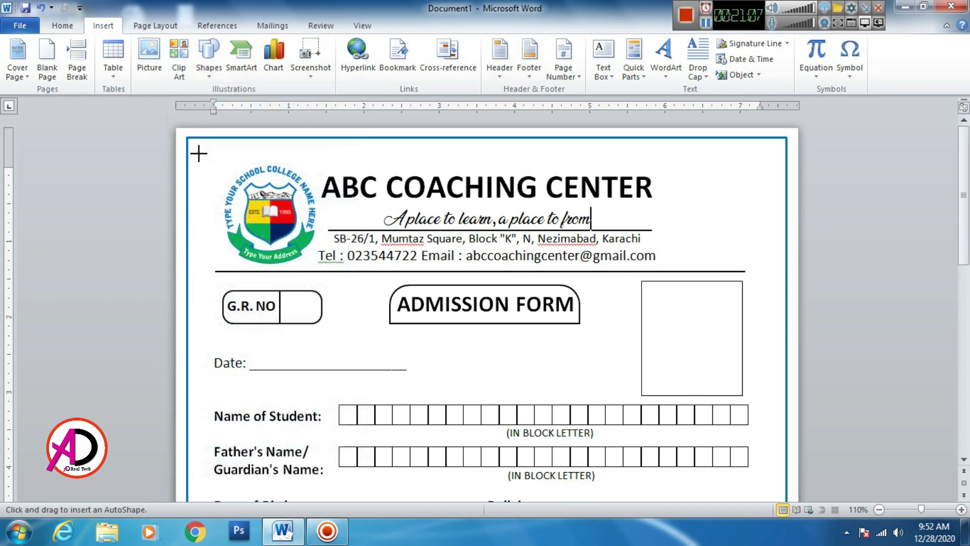
drag(195, 145, 212, 163)
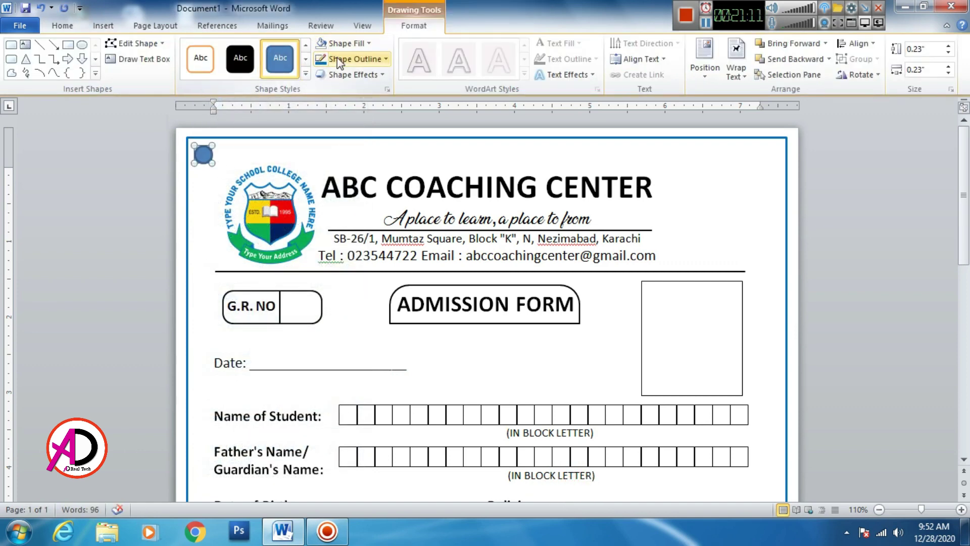
- Give the circle a blue fill and no outline, and shrink it slightly
click(343, 44)
click(405, 148)
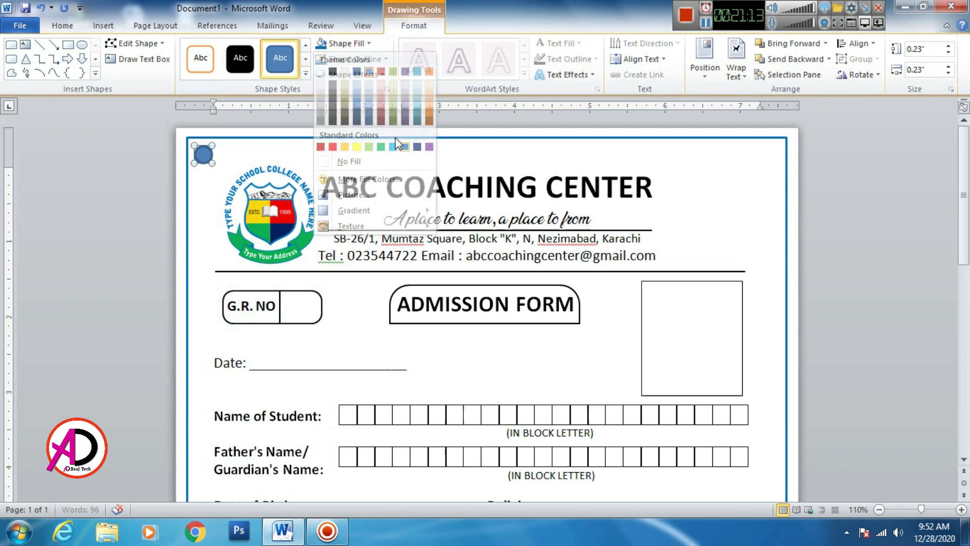
click(351, 58)
click(362, 177)
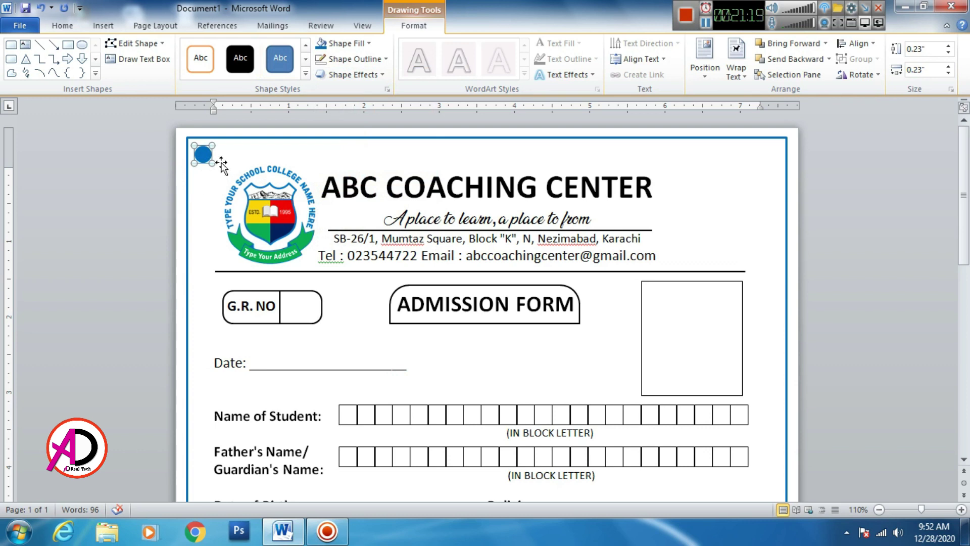
drag(211, 162, 211, 162)
key(Escape)
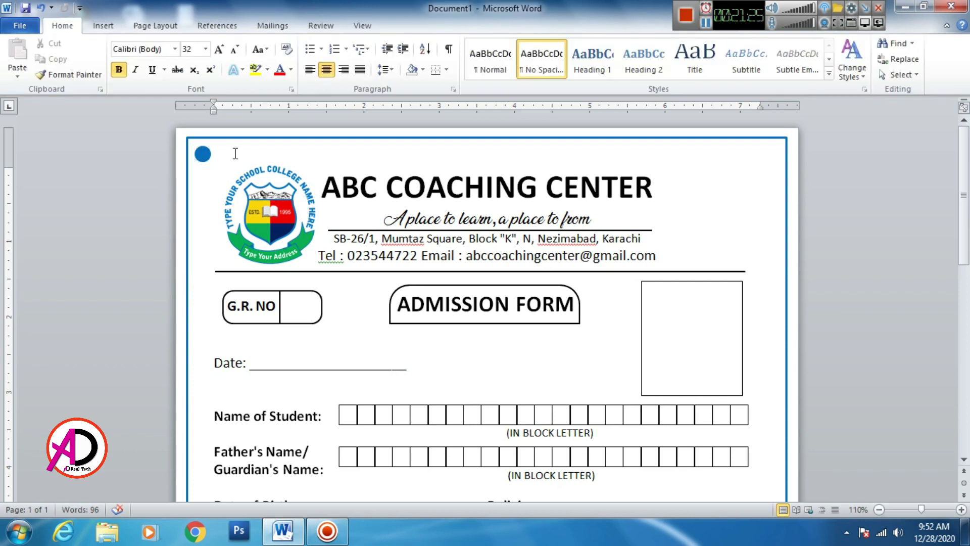
click(199, 156)
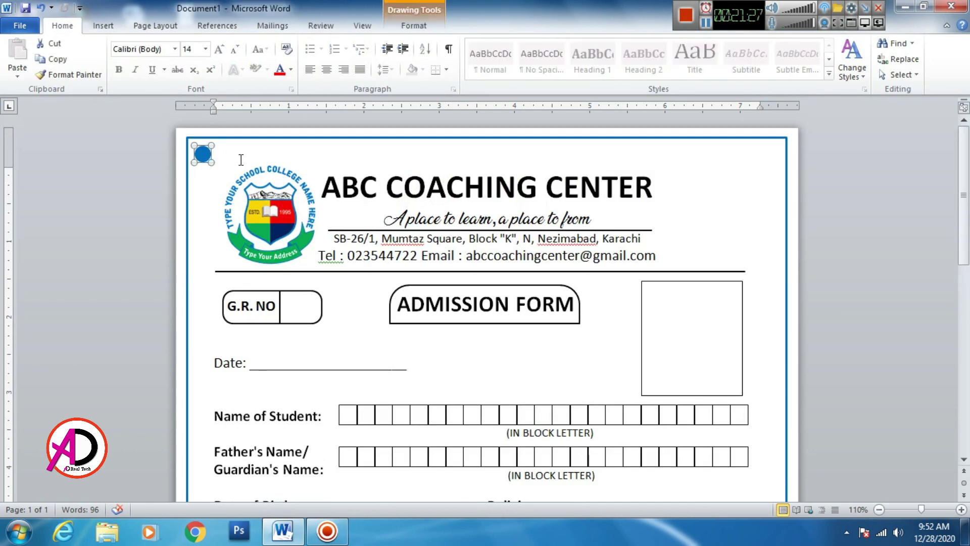
key(Escape)
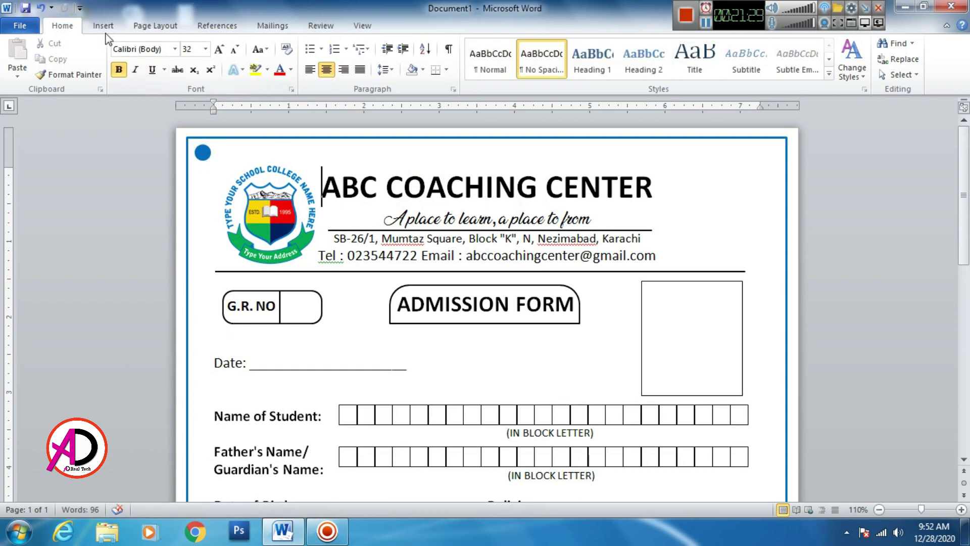
- Copy the blue circle to the page's top-right corner
click(103, 25)
click(202, 153)
key(ctrl+c)
key(ctrl+v)
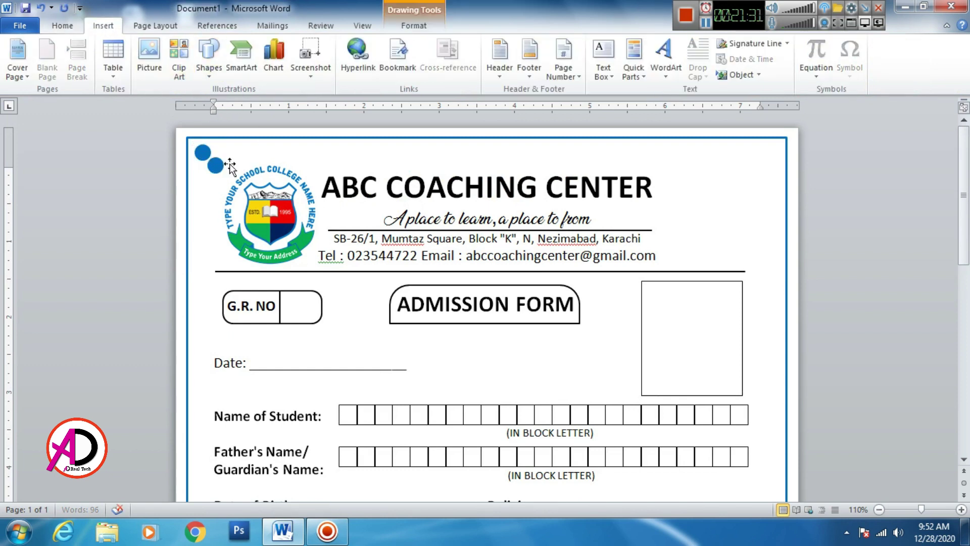
drag(217, 163, 772, 150)
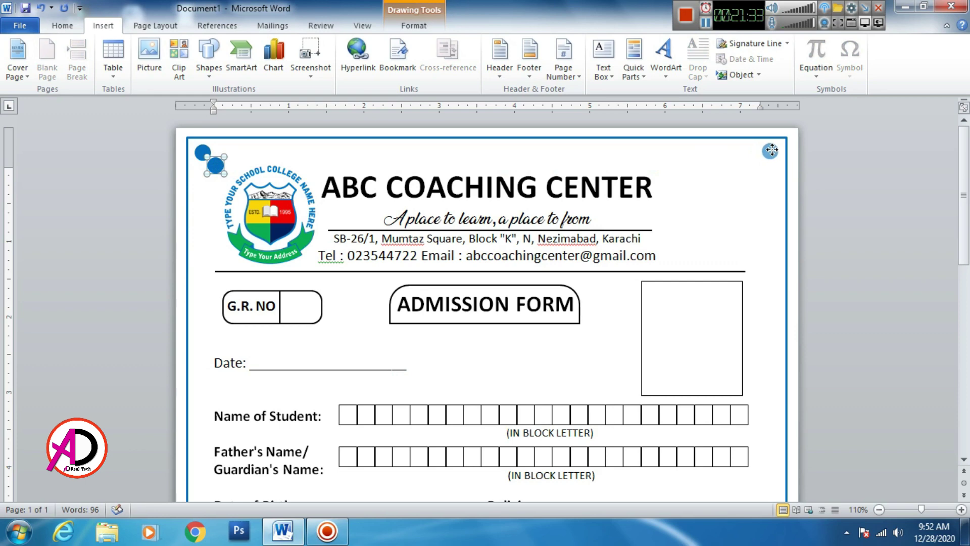
- Duplicate both top circles and move the copies to the bottom corners
shift+click(201, 156)
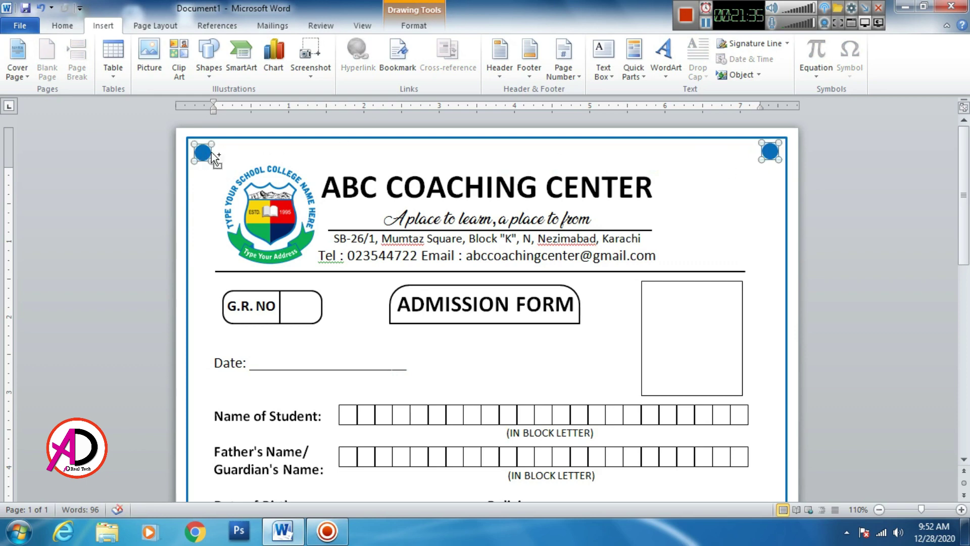
key(ctrl+d)
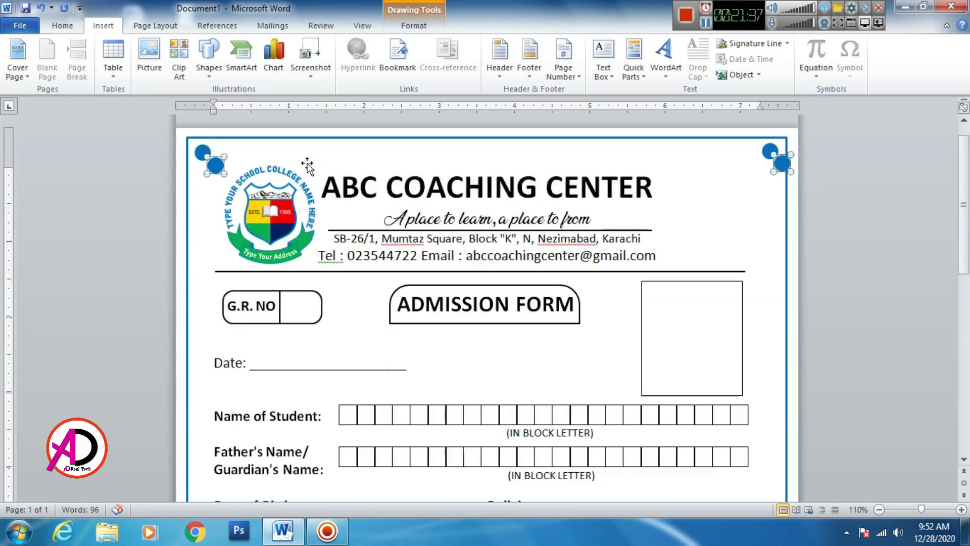
drag(231, 401, 231, 402)
scroll(232, 397, down, 5)
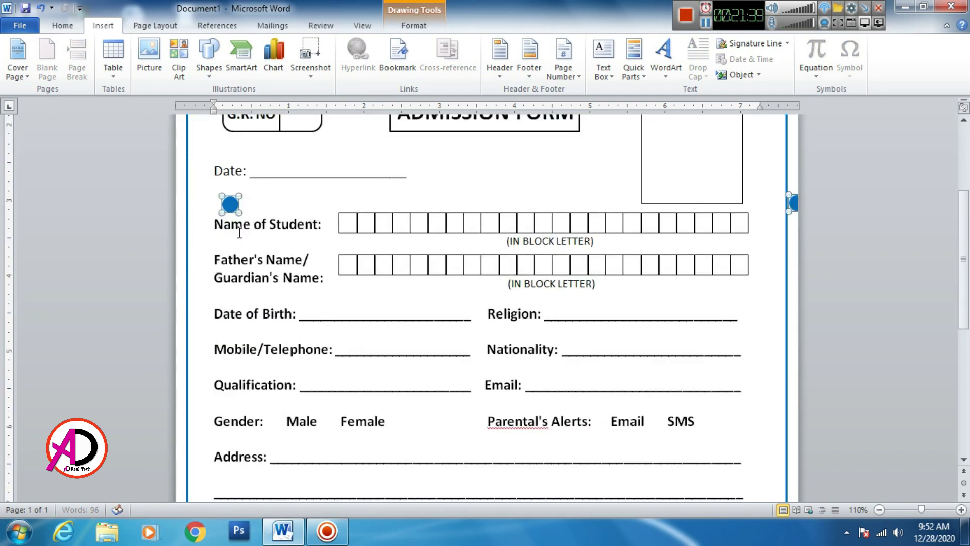
drag(230, 204, 217, 431)
scroll(232, 427, down, 5)
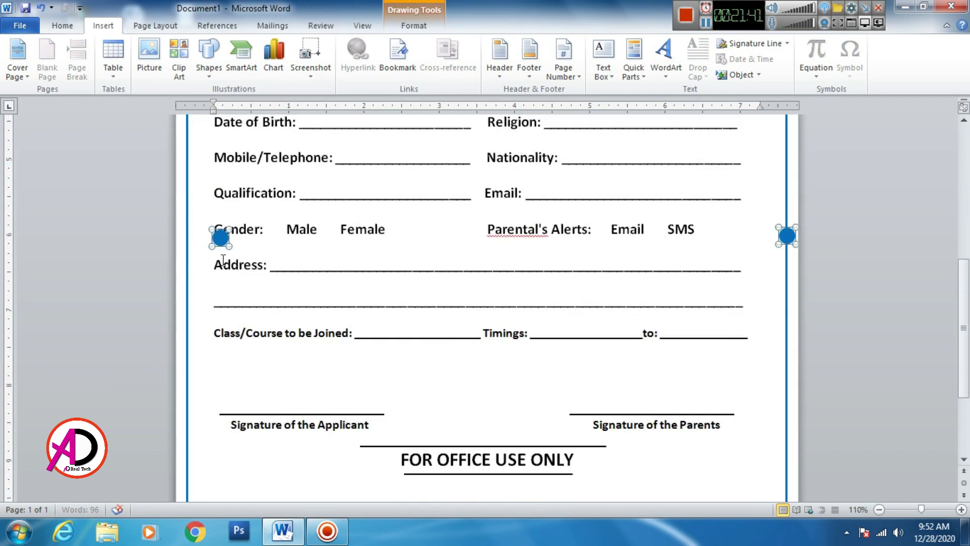
drag(221, 237, 202, 462)
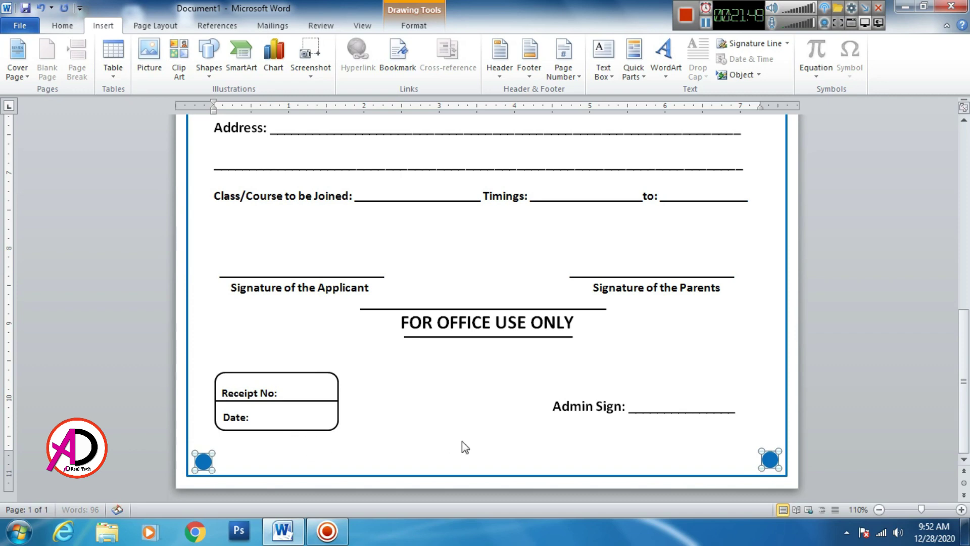
click(528, 462)
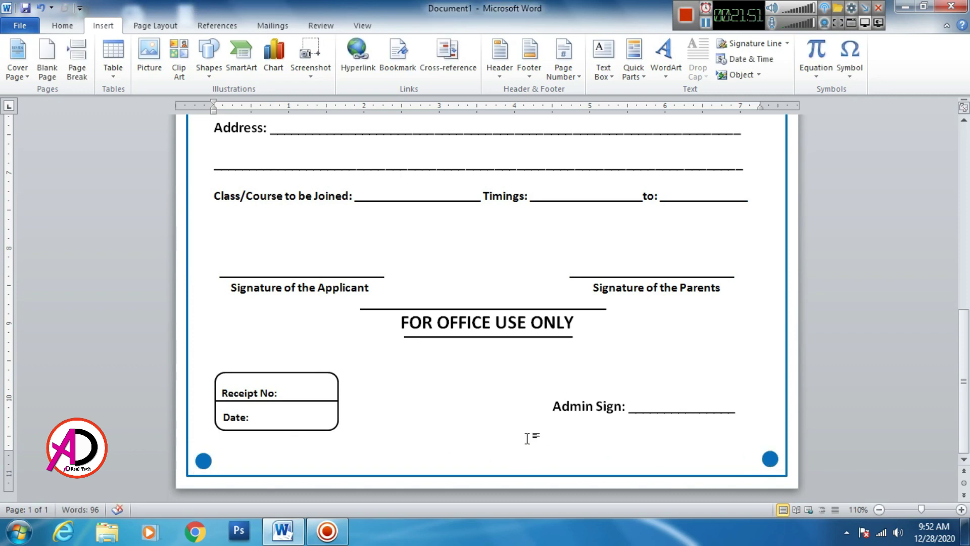
scroll(527, 438, up, 7)
scroll(336, 305, up, 8)
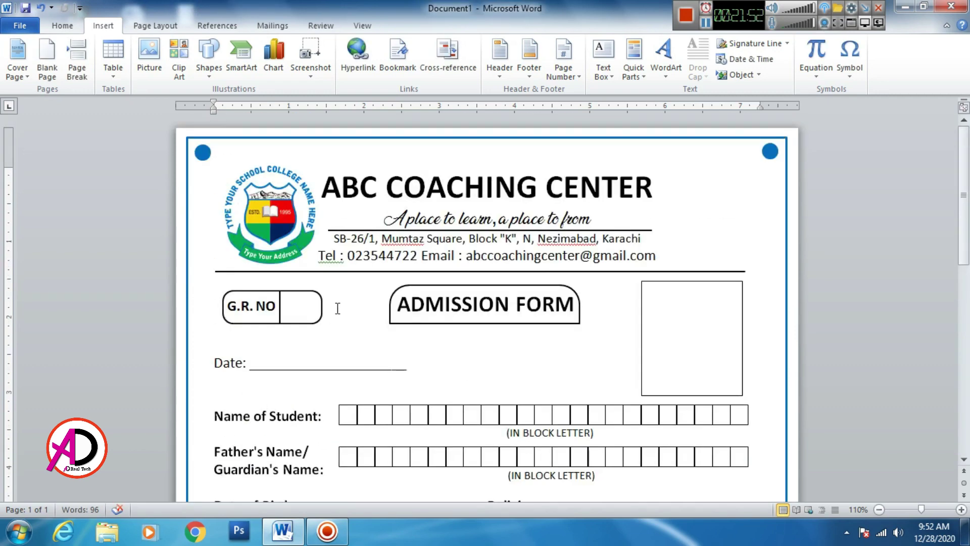
- Draw a thicker straight line joining the two top corner circles
click(202, 71)
click(238, 106)
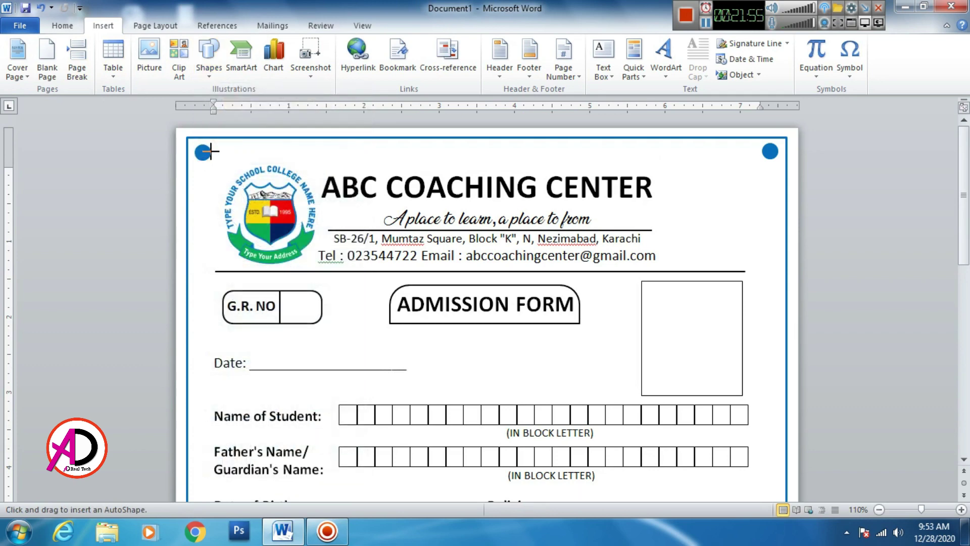
mouse_move(210, 151)
mouse_down()
mouse_move(748, 159)
mouse_move(763, 151)
mouse_up()
click(360, 62)
mouse_move(371, 210)
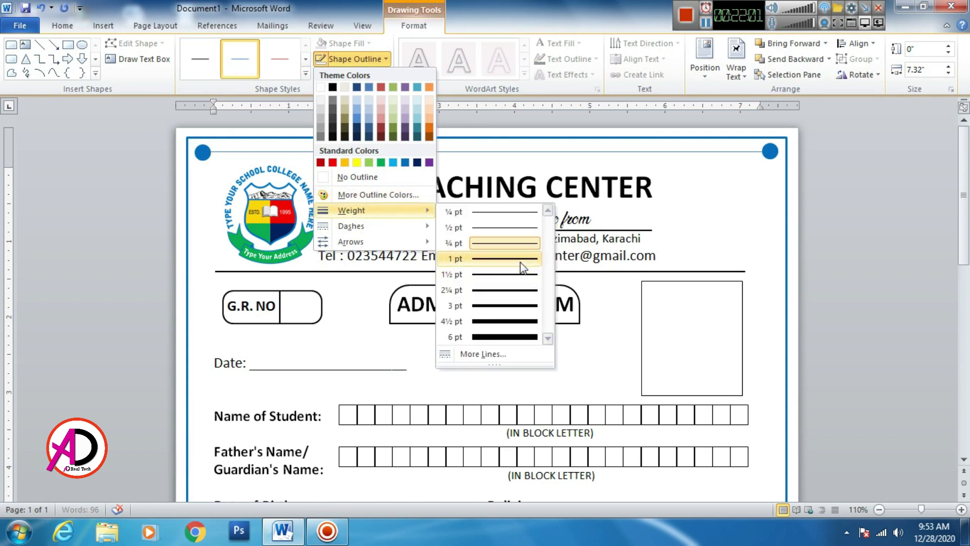
click(521, 275)
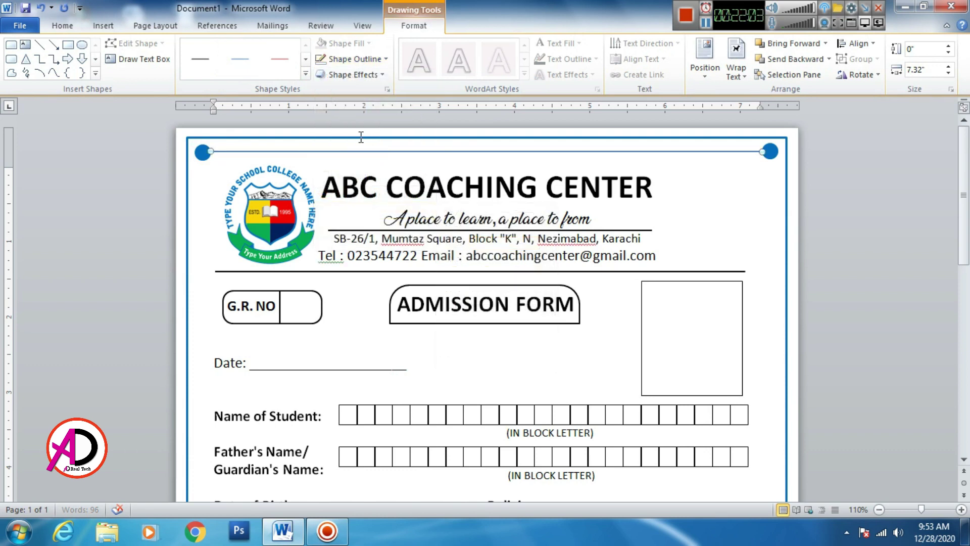
- Draw a 1½ pt vertical line from the top-left circle to the bottom-left circle
click(36, 45)
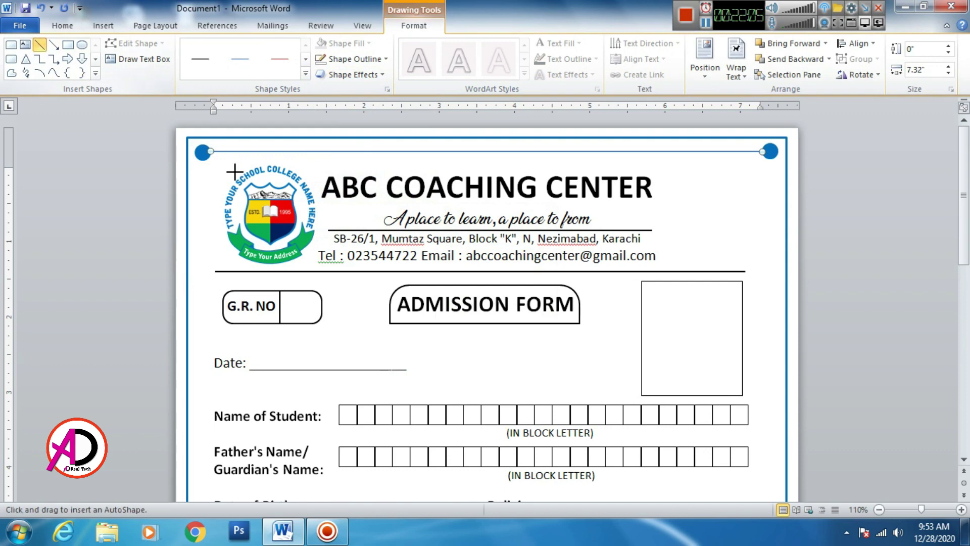
drag(202, 152, 177, 480)
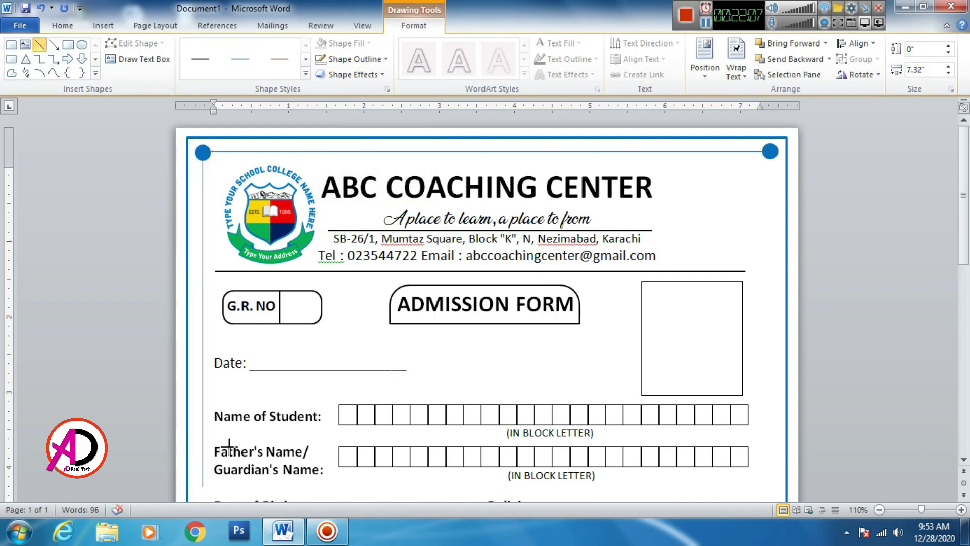
scroll(238, 420, down, 5)
scroll(228, 313, down, 5)
scroll(229, 242, up, 10)
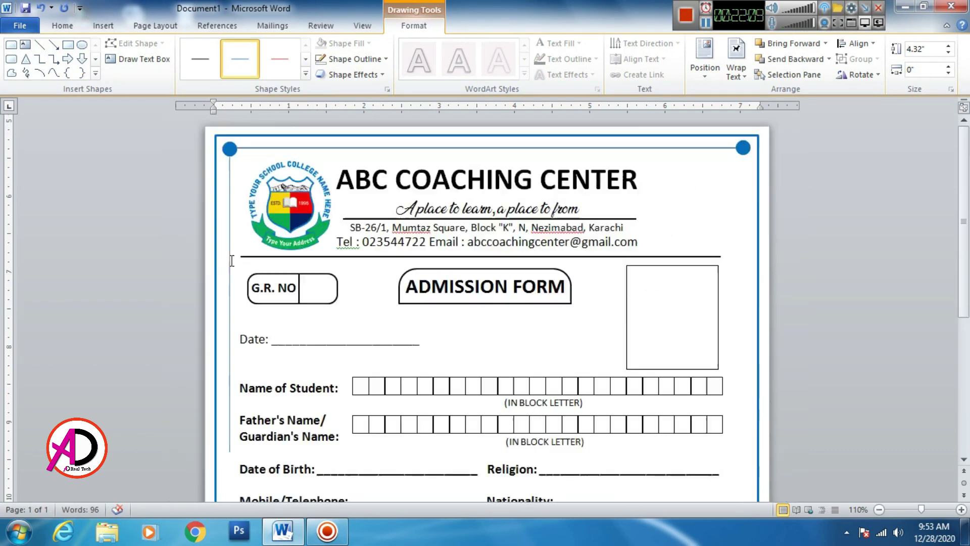
scroll(229, 263, down, 3)
scroll(248, 313, down, 3)
scroll(151, 308, down, 3)
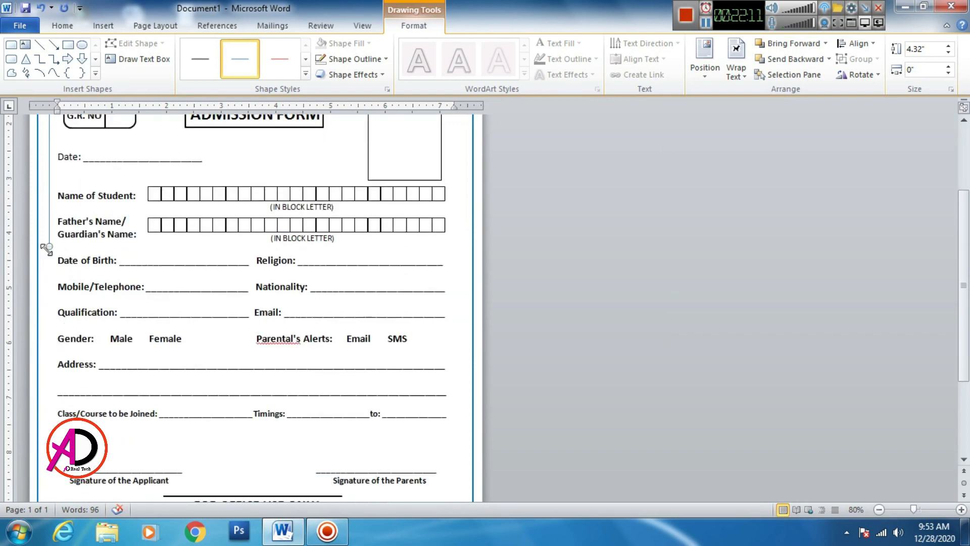
drag(48, 247, 51, 419)
scroll(59, 402, down, 3)
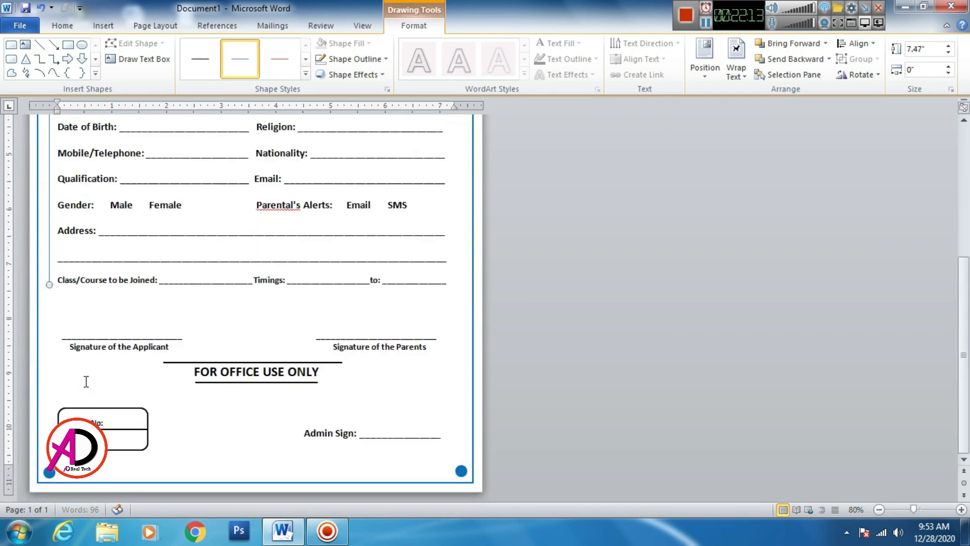
drag(47, 343, 49, 470)
click(363, 59)
mouse_move(350, 210)
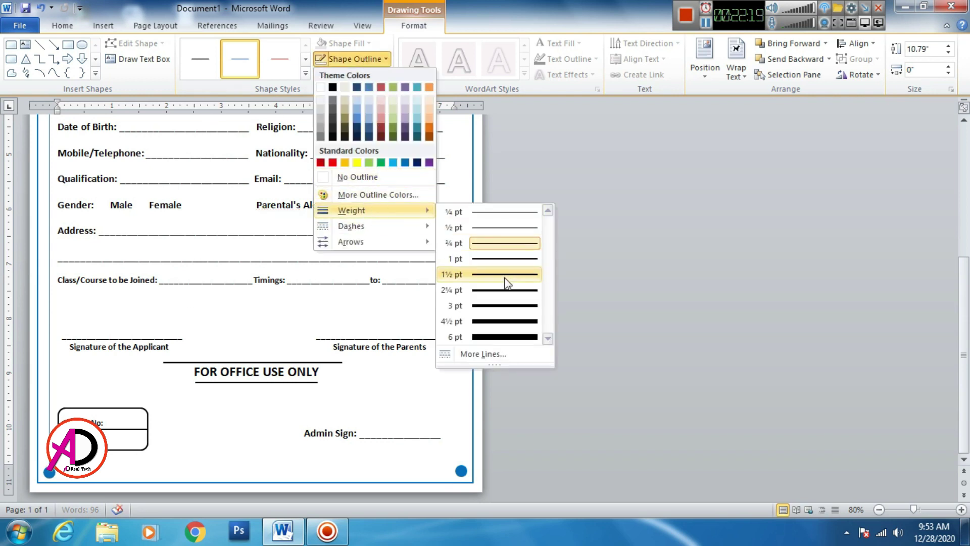
click(506, 277)
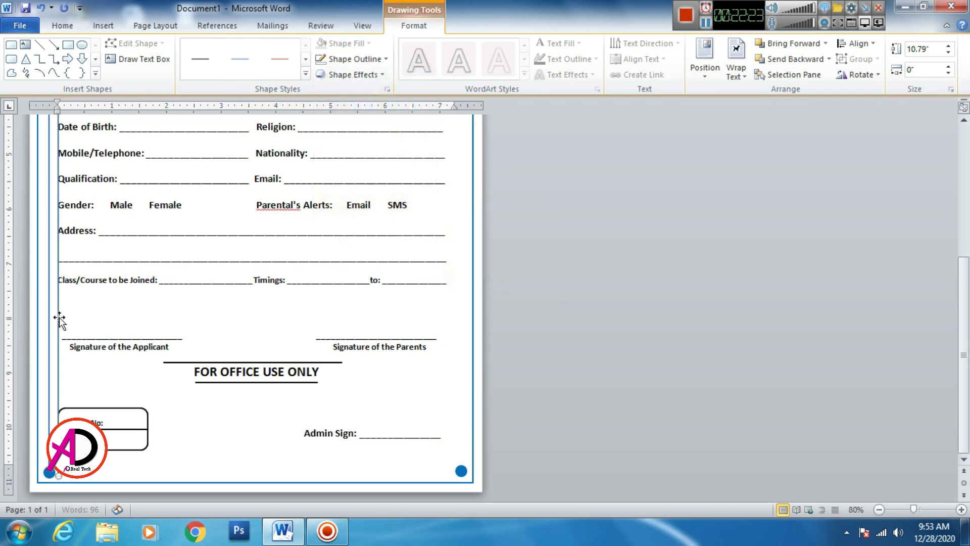
- Place a matching vertical line along the right side of the page
drag(59, 319, 461, 305)
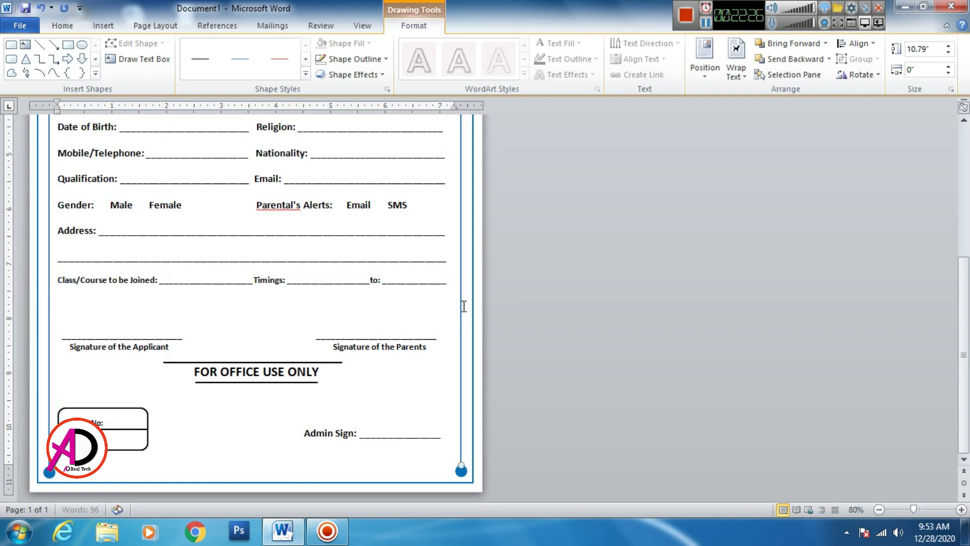
click(507, 339)
scroll(505, 329, up, 1)
scroll(454, 313, up, 3)
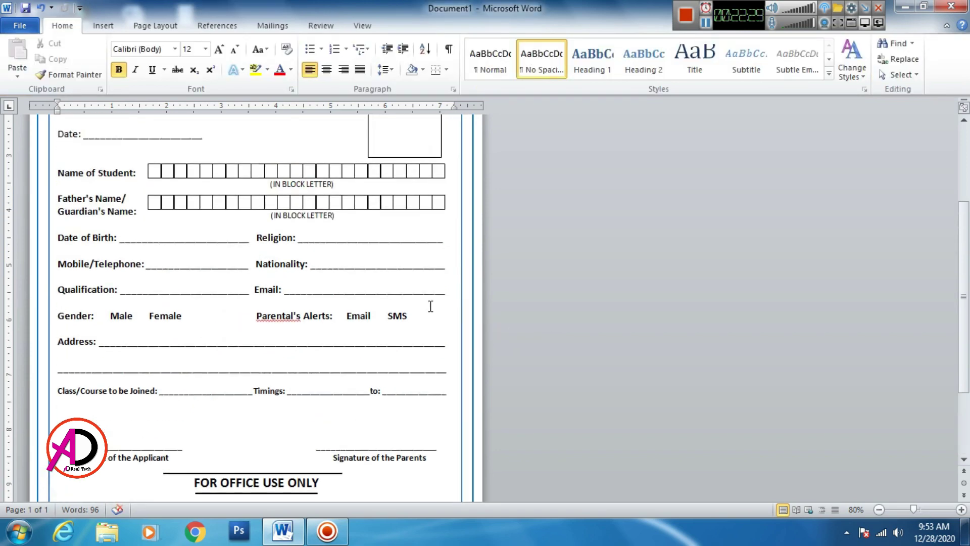
scroll(430, 306, up, 5)
scroll(251, 178, up, 1)
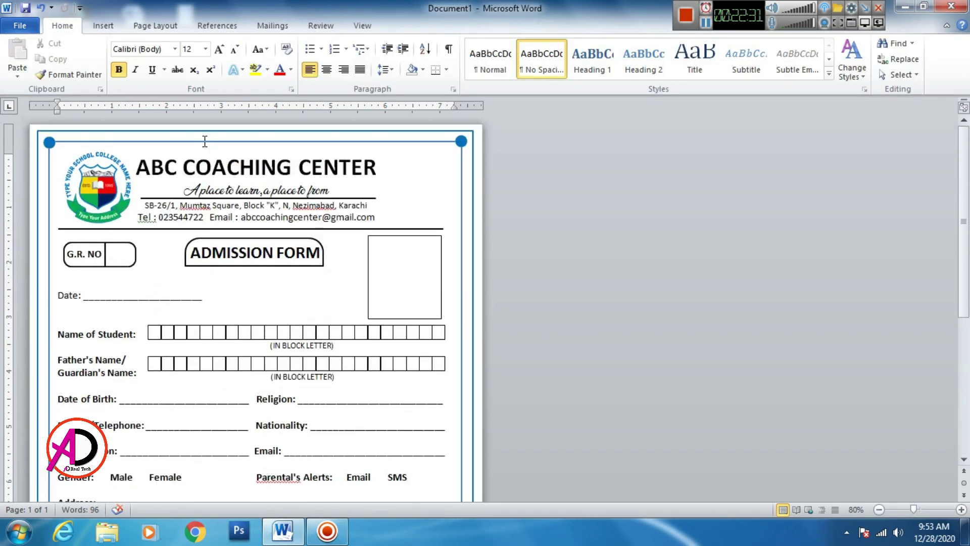
- Copy the top line down to the bottom border between the corner circles
click(231, 144)
drag(241, 143, 237, 441)
scroll(243, 434, down, 3)
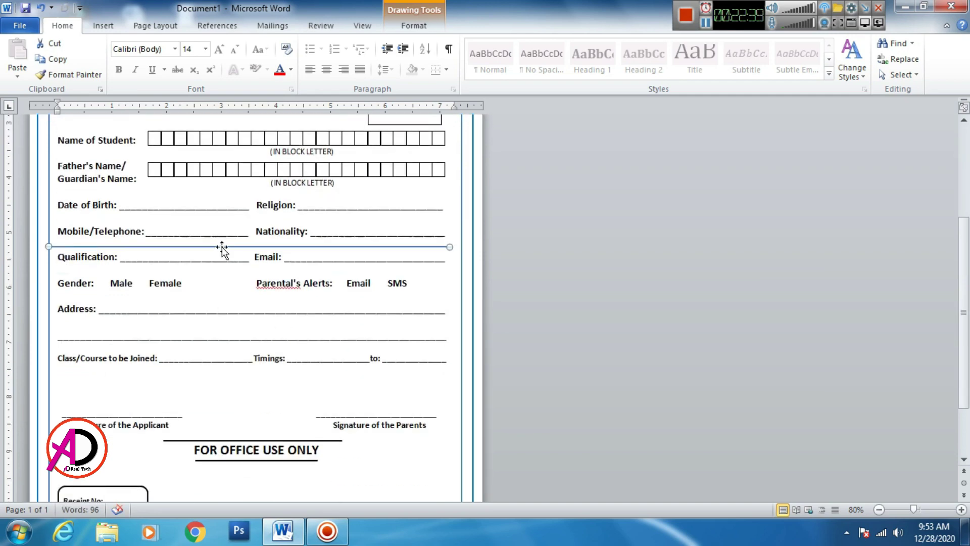
drag(222, 246, 223, 450)
scroll(218, 434, down, 2)
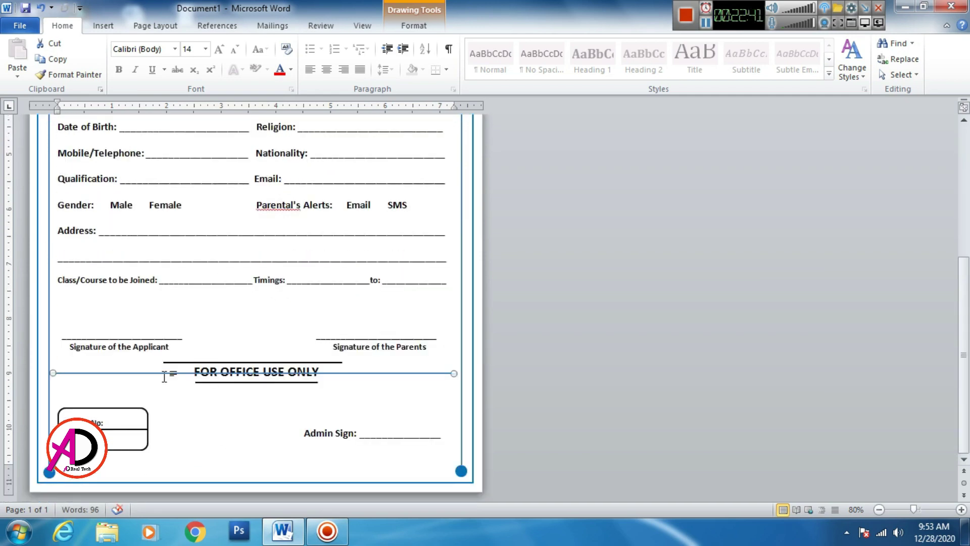
drag(164, 374, 168, 470)
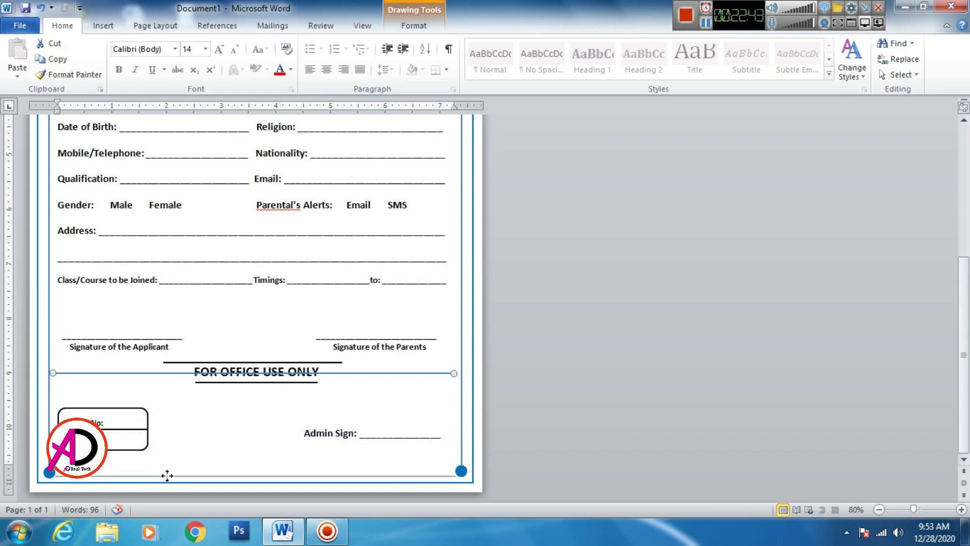
drag(168, 470, 168, 471)
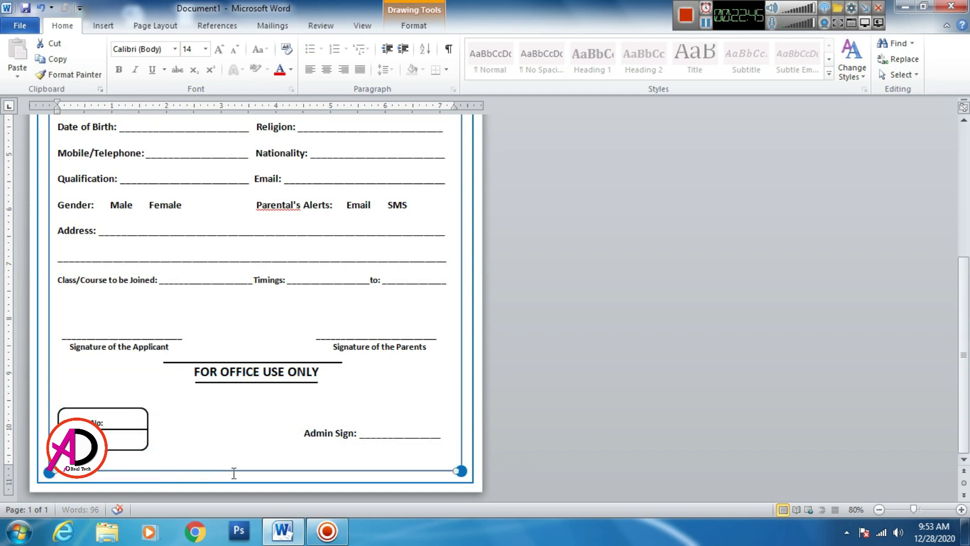
key(ctrl+z)
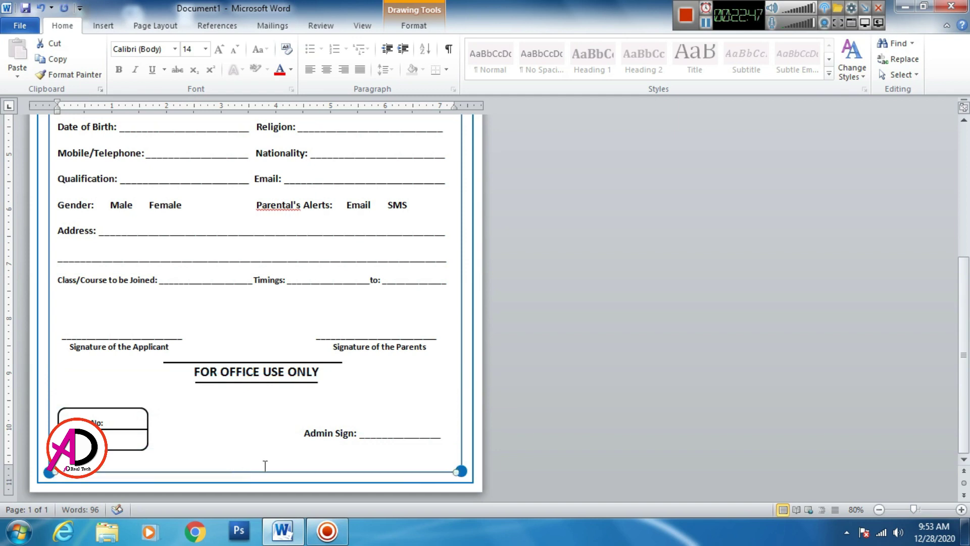
click(414, 399)
scroll(384, 376, up, 1)
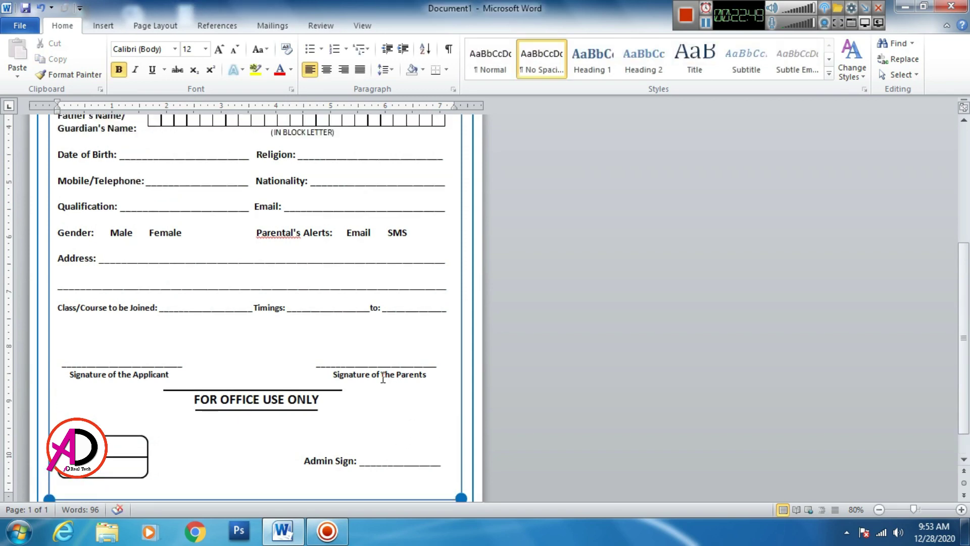
scroll(381, 372, down, 1)
scroll(381, 373, down, 1)
scroll(348, 375, up, 2)
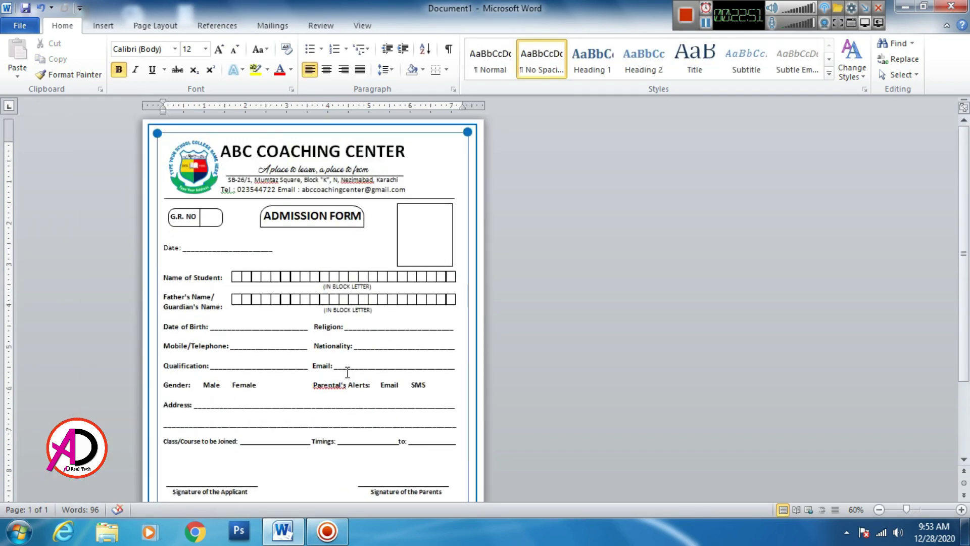
scroll(345, 371, down, 1)
scroll(313, 354, up, 1)
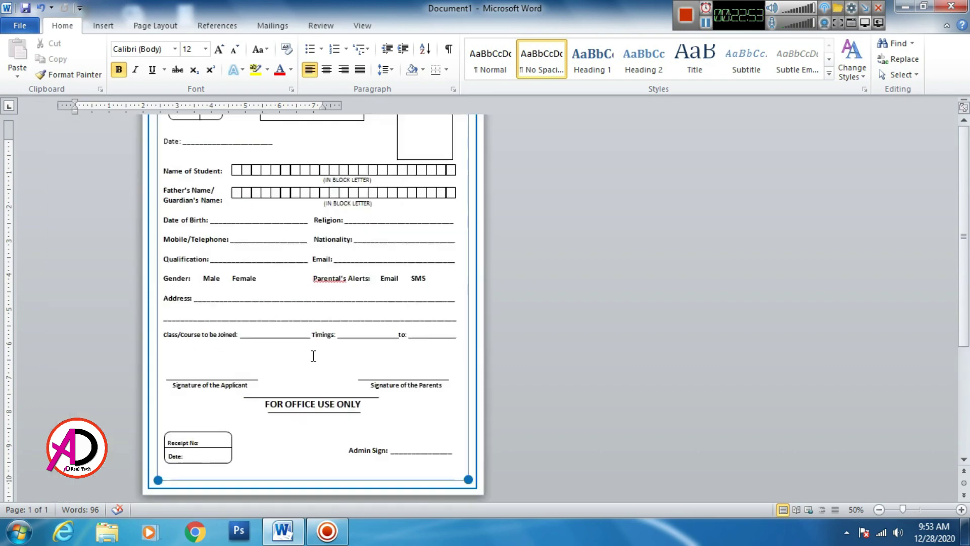
scroll(323, 349, up, 1)
scroll(331, 340, up, 3)
scroll(287, 192, up, 2)
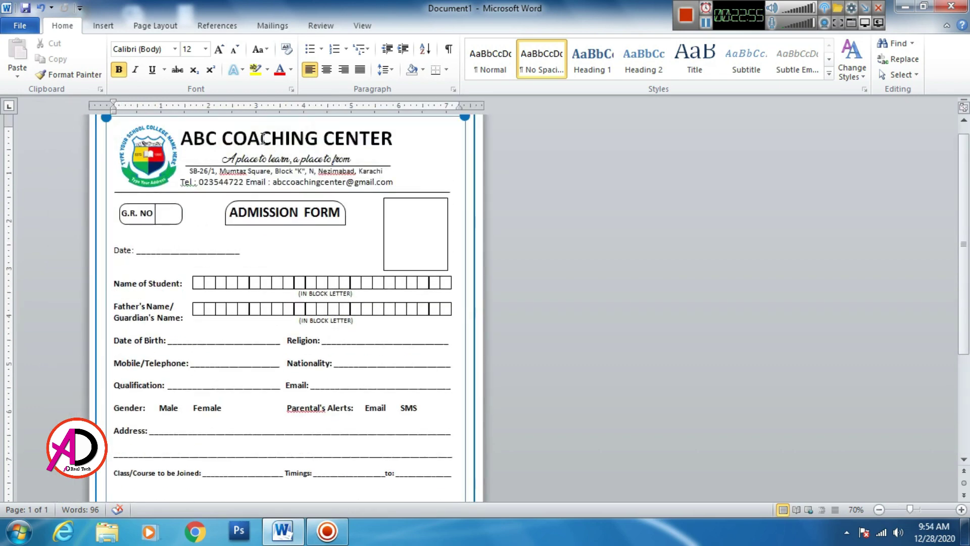
click(415, 228)
click(411, 199)
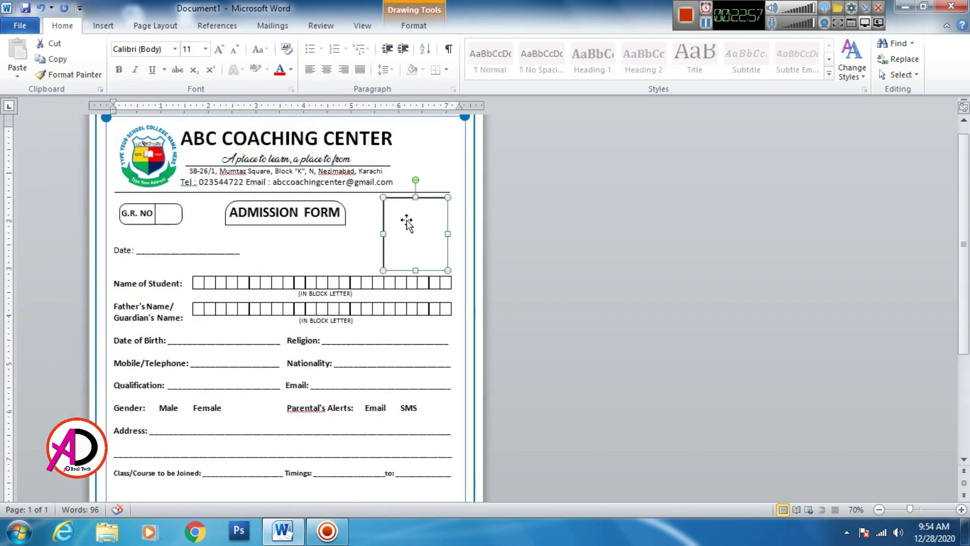
- Add text inside the photo frame, set it to automatic black, then delete it
right_click(425, 200)
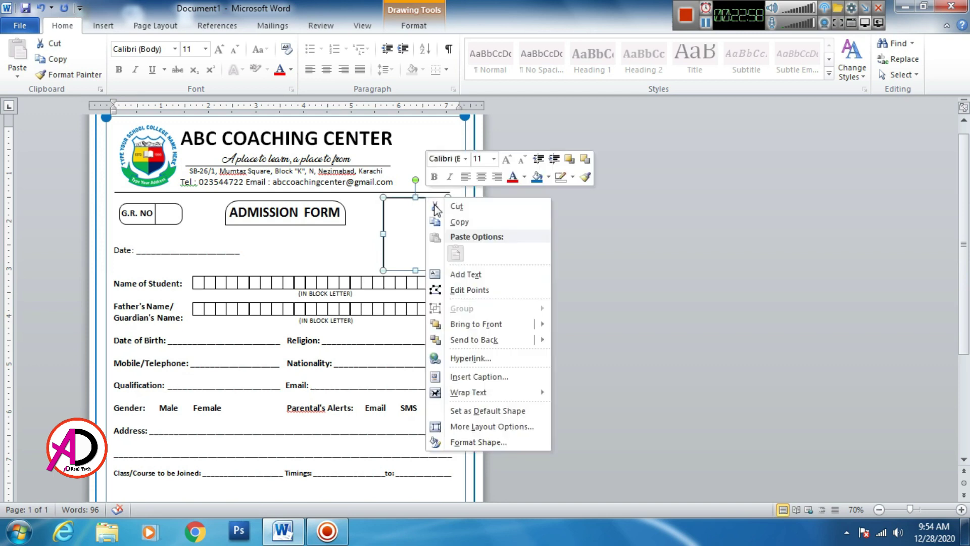
click(474, 275)
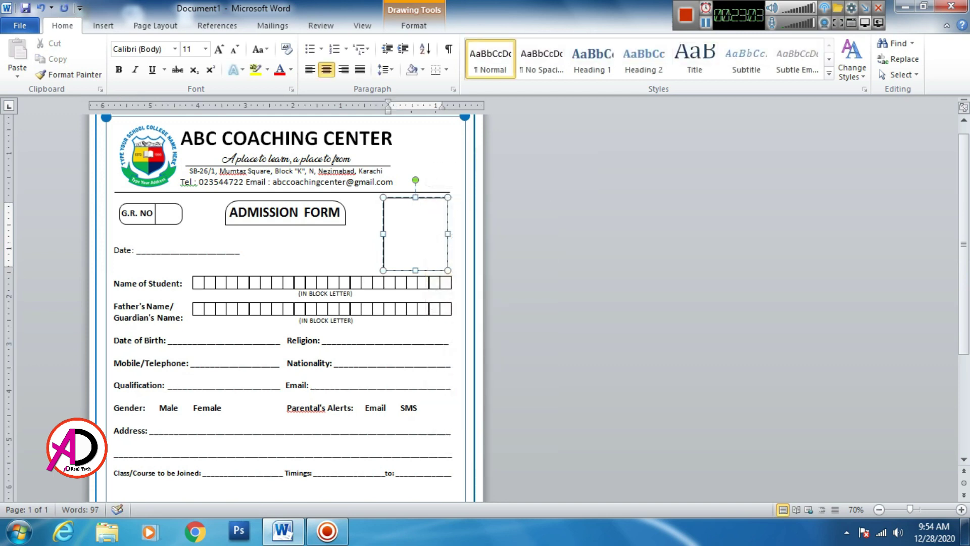
key(ctrl+a)
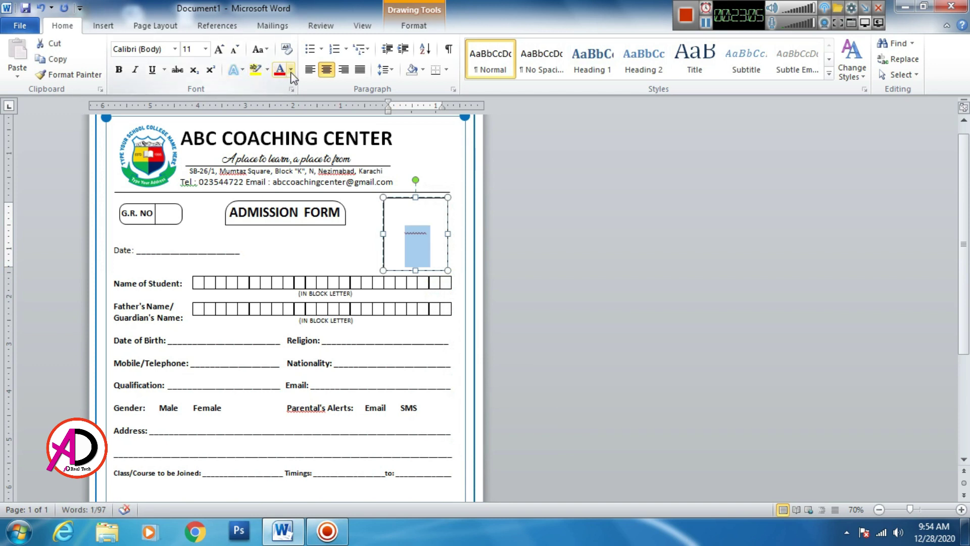
click(291, 70)
click(299, 87)
drag(429, 232, 404, 235)
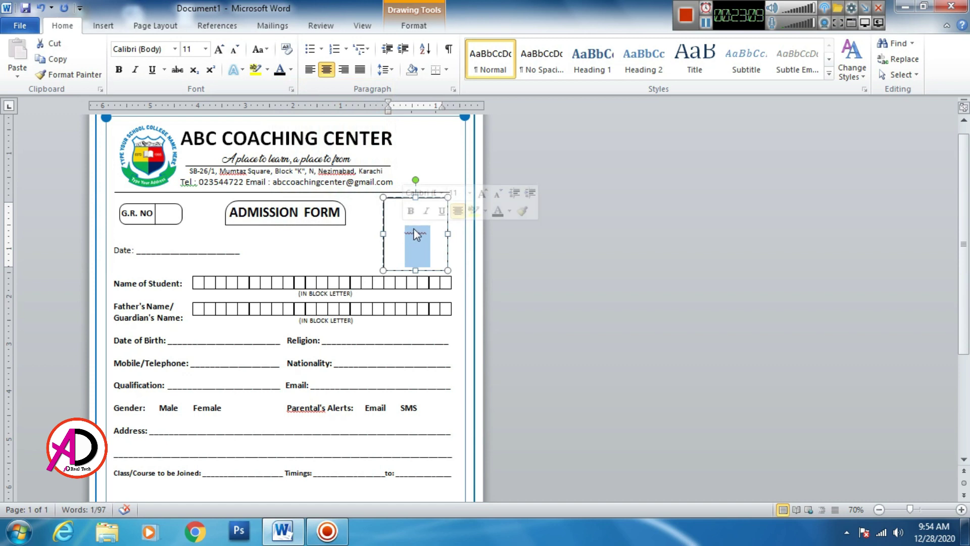
key(Delete)
- Copy the (IN BLOCK LETTER) text box into the frame, retype it as PHOTO GRAPH, and centre it
click(313, 294)
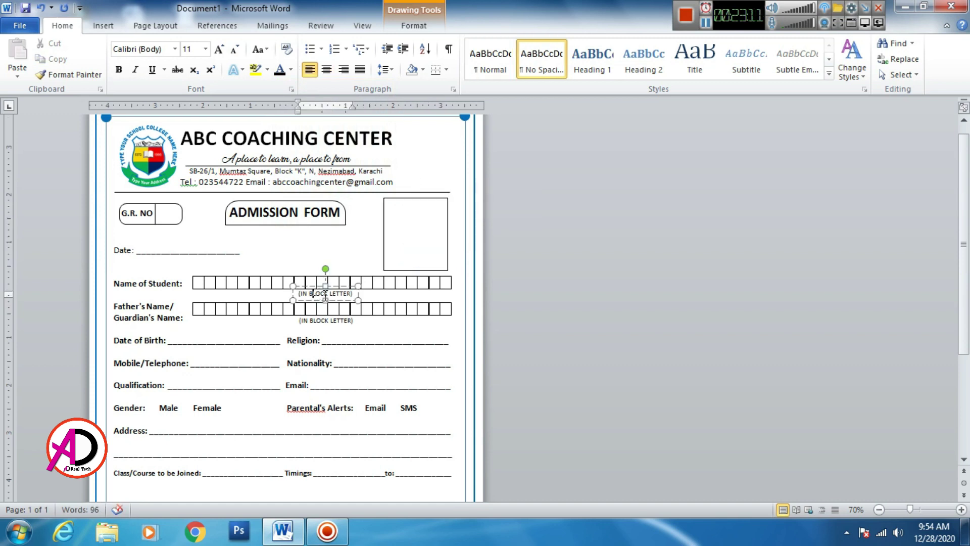
mouse_move(329, 302)
mouse_down()
mouse_move(340, 310)
mouse_move(422, 234)
mouse_up()
key(Delete)
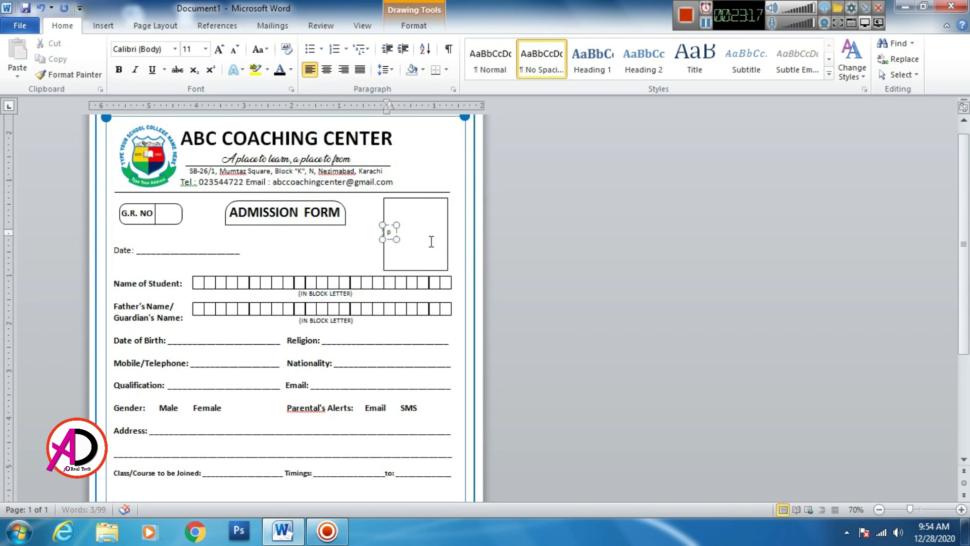
text(PHOTO)
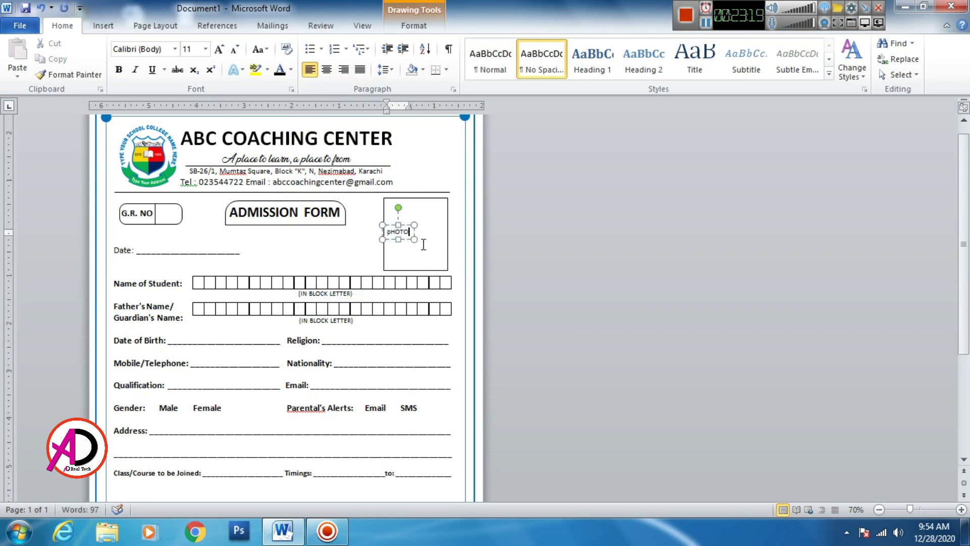
key(BackSpace)
key(BackSpace)
key(BackSpace)
key(BackSpace)
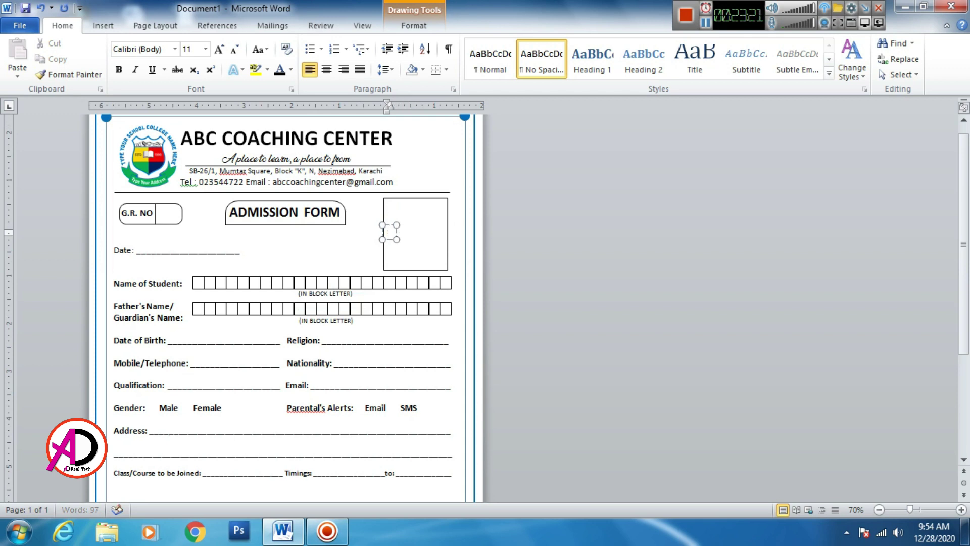
text(HOTO)
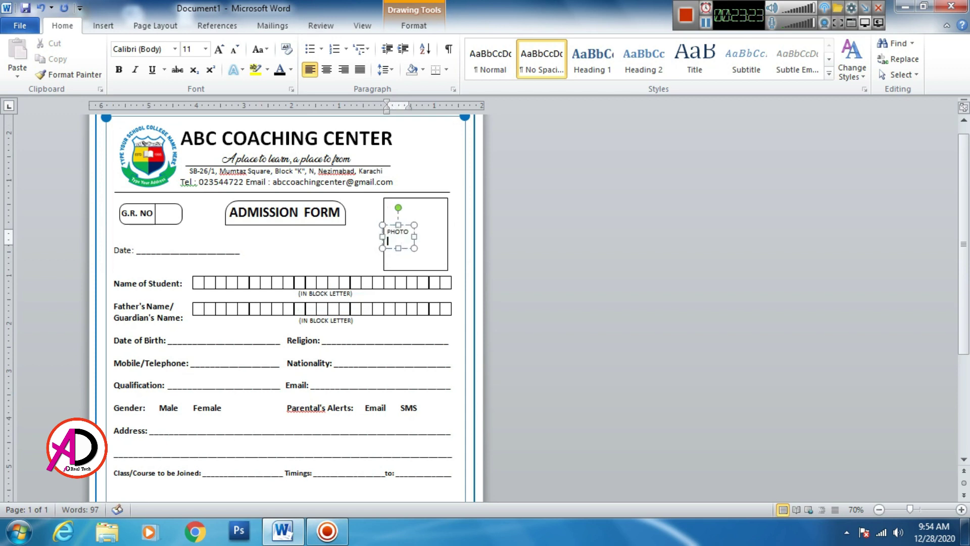
text( GRAPH)
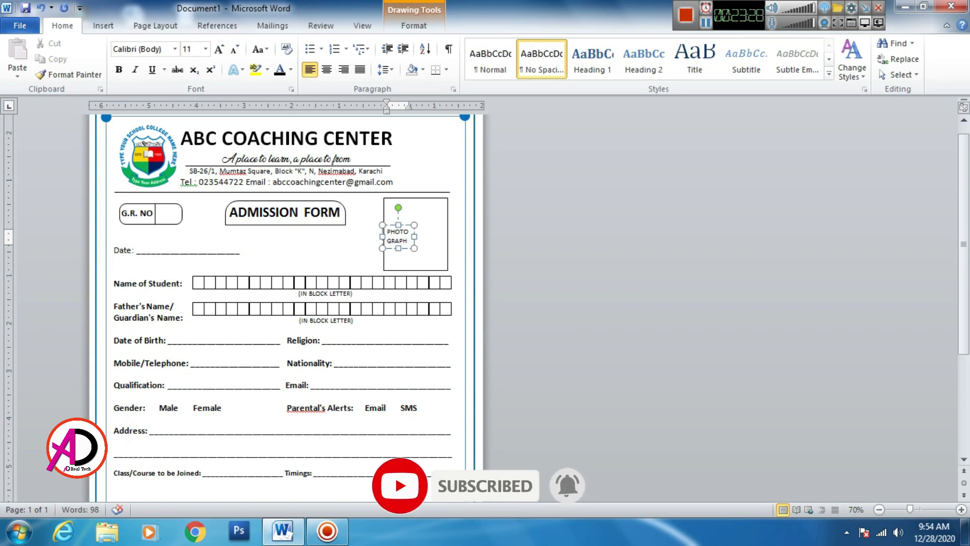
mouse_move(386, 229)
mouse_down()
mouse_move(422, 245)
mouse_move(424, 228)
mouse_up()
click(537, 238)
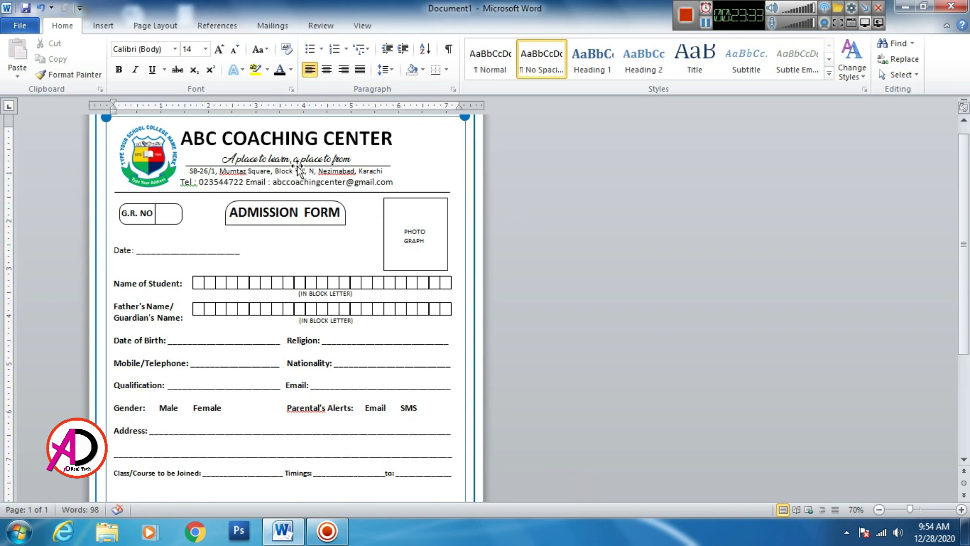
- Select the entire ABC COACHING CENTER title line
key(ctrl+a)
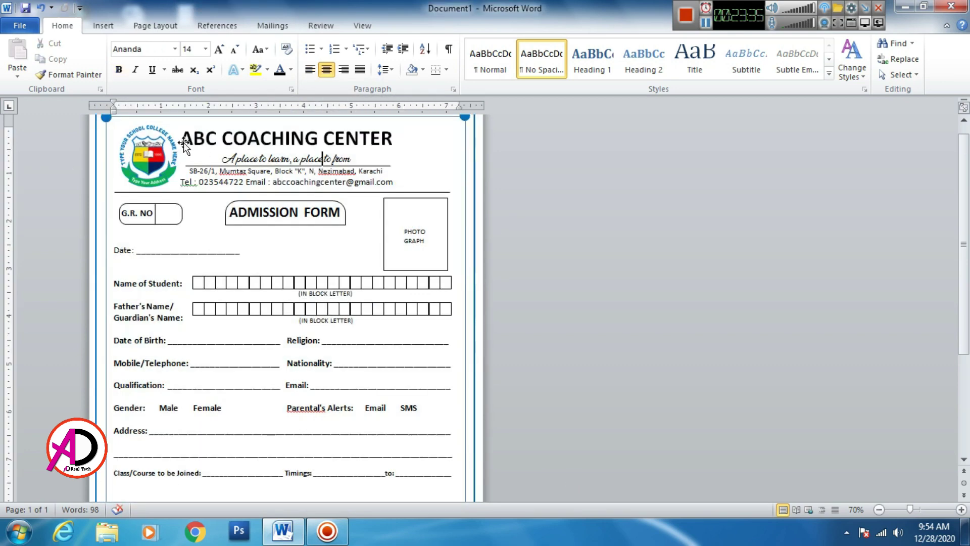
click(185, 141)
click(203, 141)
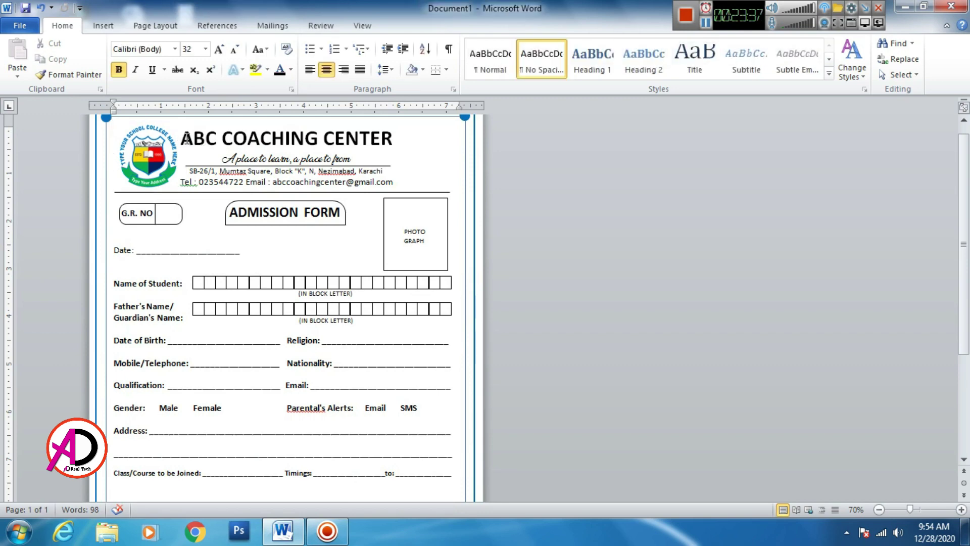
drag(396, 139, 222, 138)
key(ctrl+a)
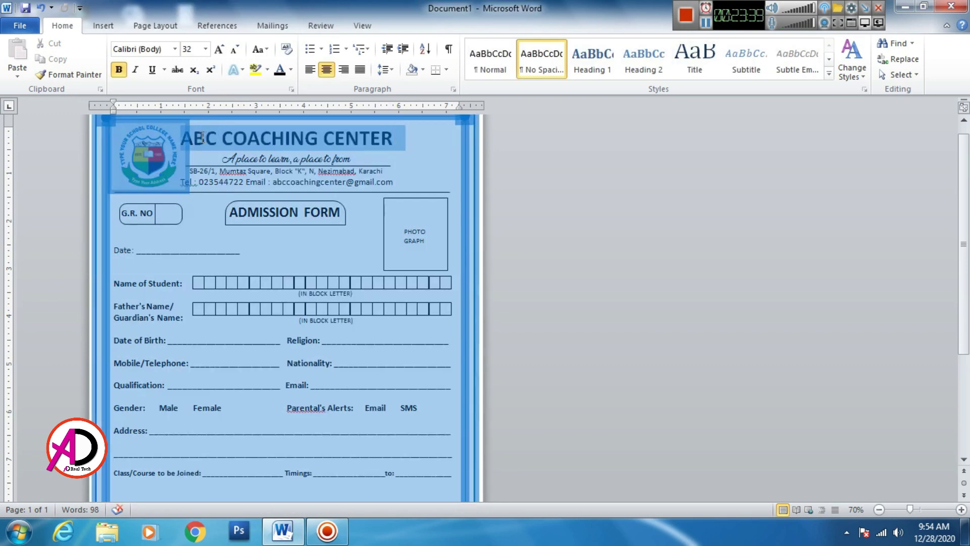
click(350, 157)
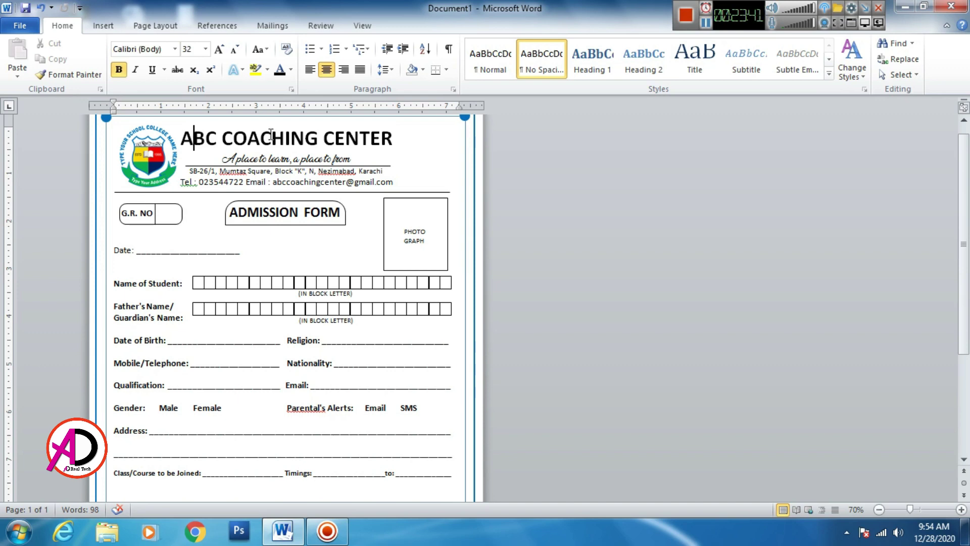
key(ctrl+shift+Right)
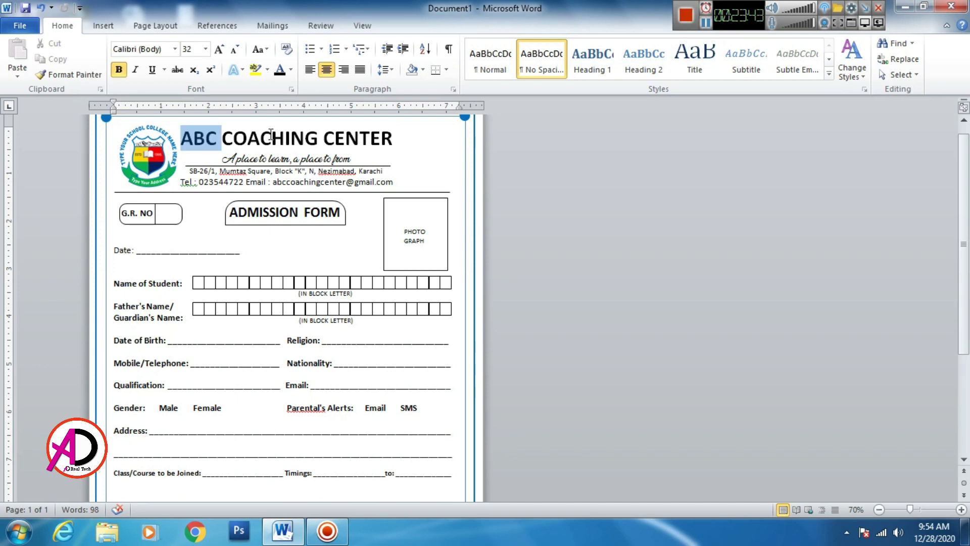
key(ctrl+a)
triple_click(270, 134)
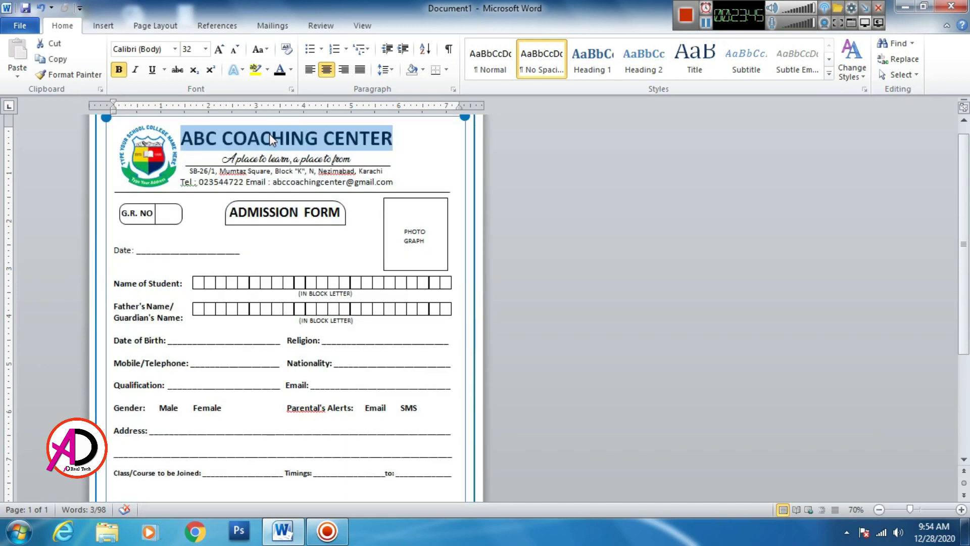
- Colour the selected title Red from the standard font colours
click(291, 70)
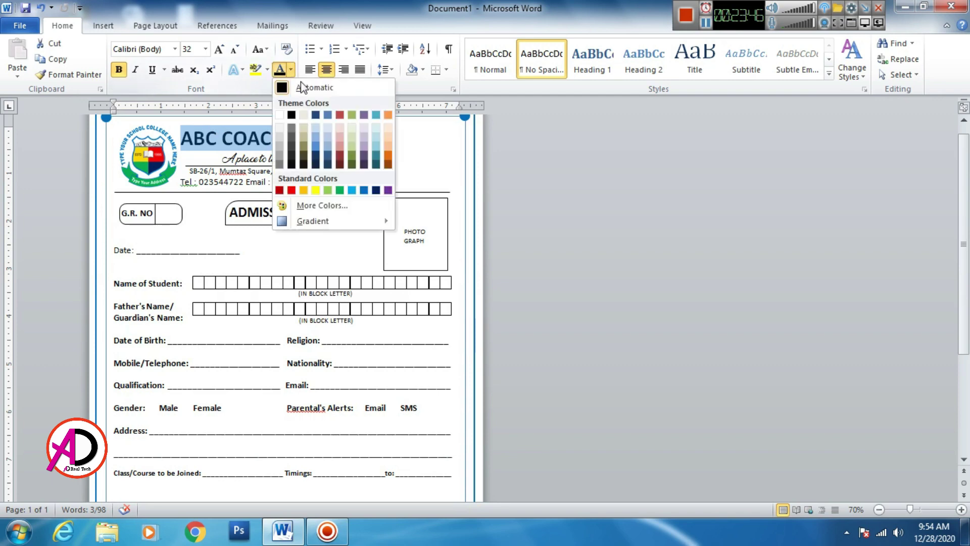
click(292, 190)
click(399, 159)
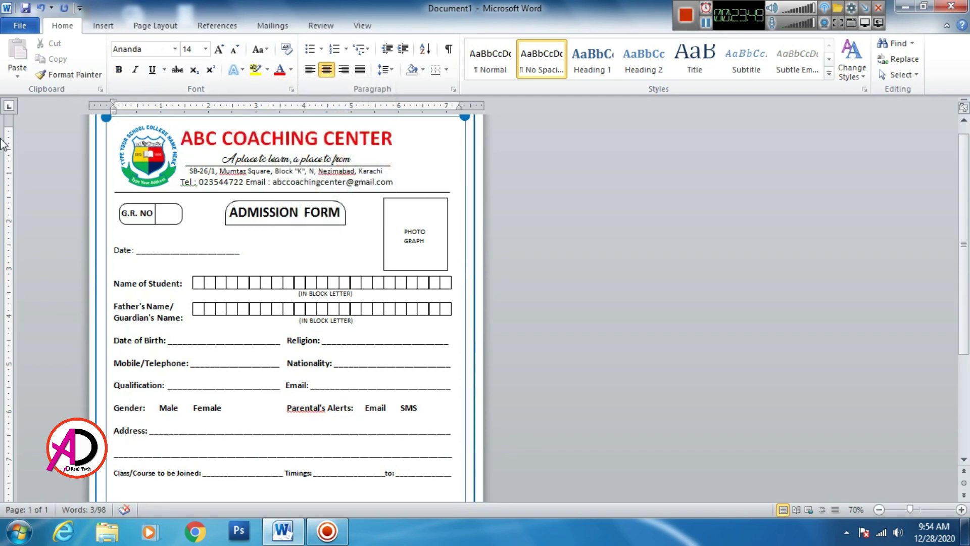
scroll(390, 179, up, 1)
scroll(300, 295, down, 2)
scroll(300, 294, down, 4)
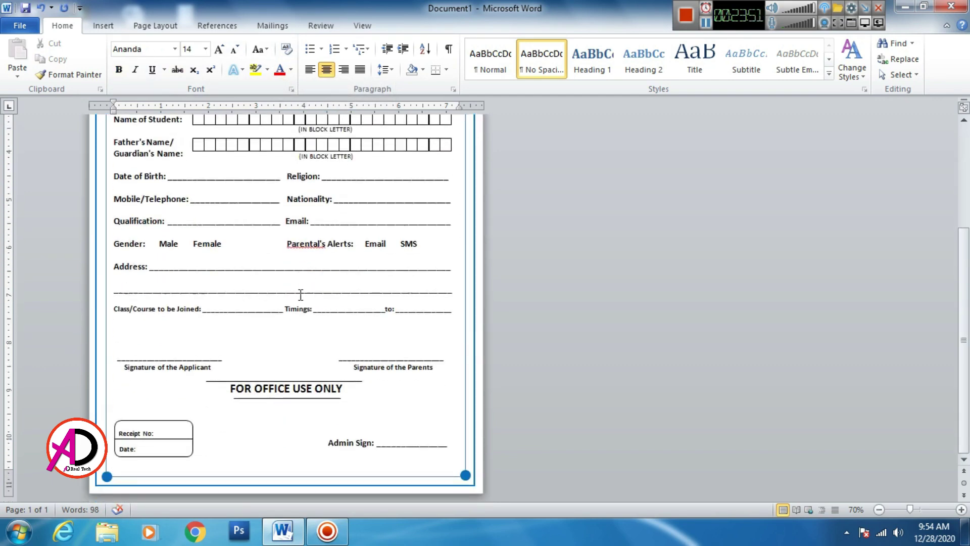
scroll(301, 339, up, 7)
scroll(300, 329, down, 2)
scroll(300, 329, down, 4)
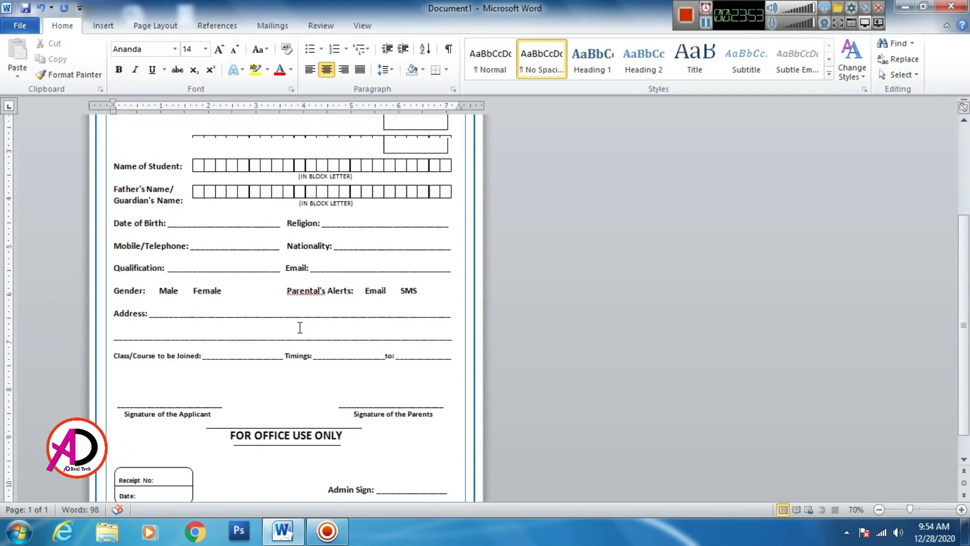